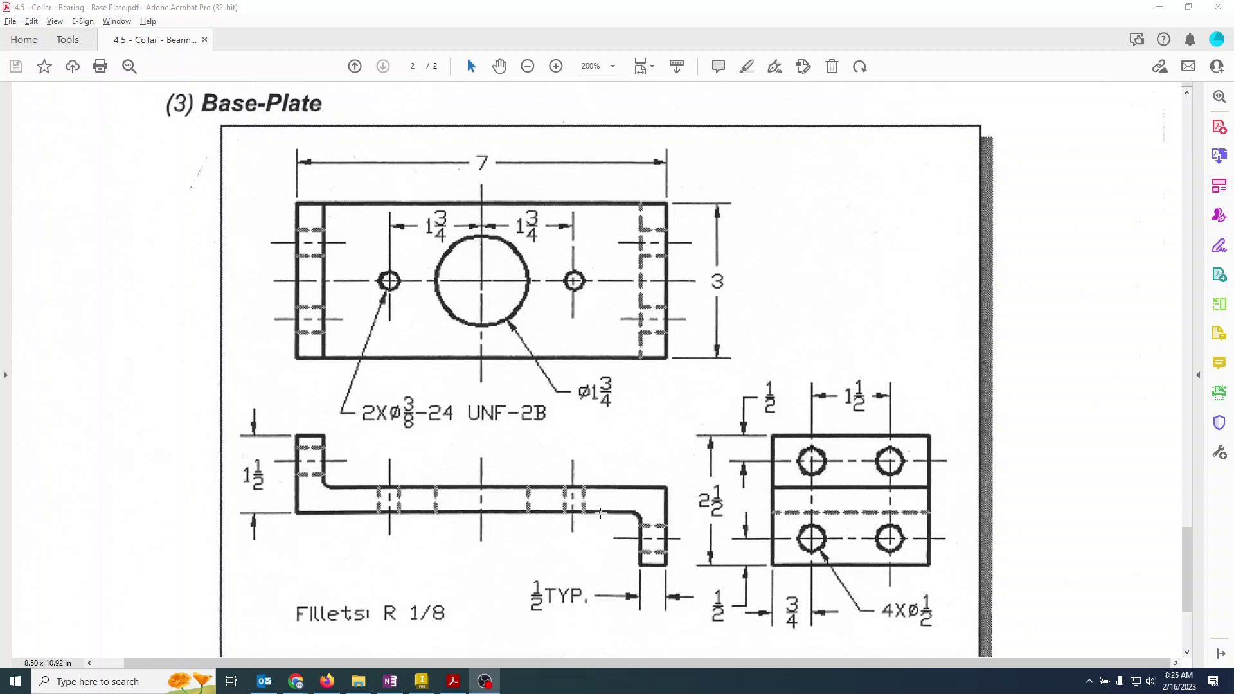
Switch from the base-plate drawing to Autodesk Inventor and create a new part
{"action": "key", "text": "alt+Tab"}
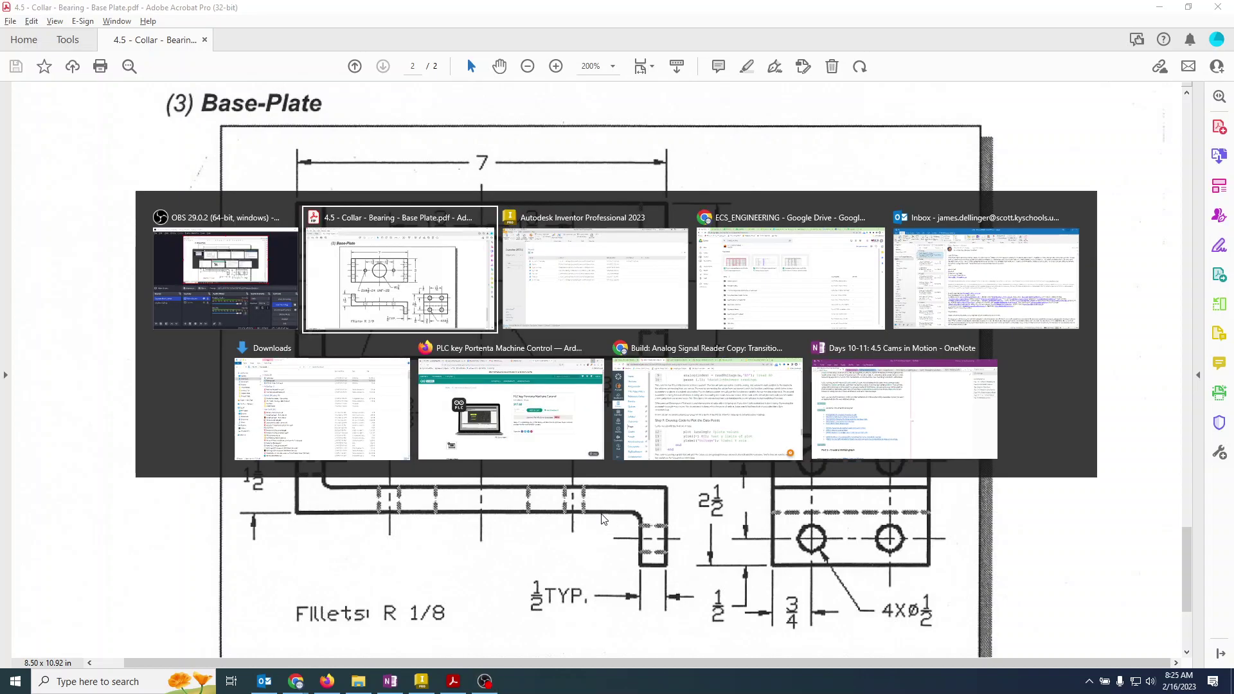
{"action": "key", "text": "alt+Tab"}
{"action": "left_click", "coordinate": [120, 262]}
{"action": "left_click", "coordinate": [114, 288]}
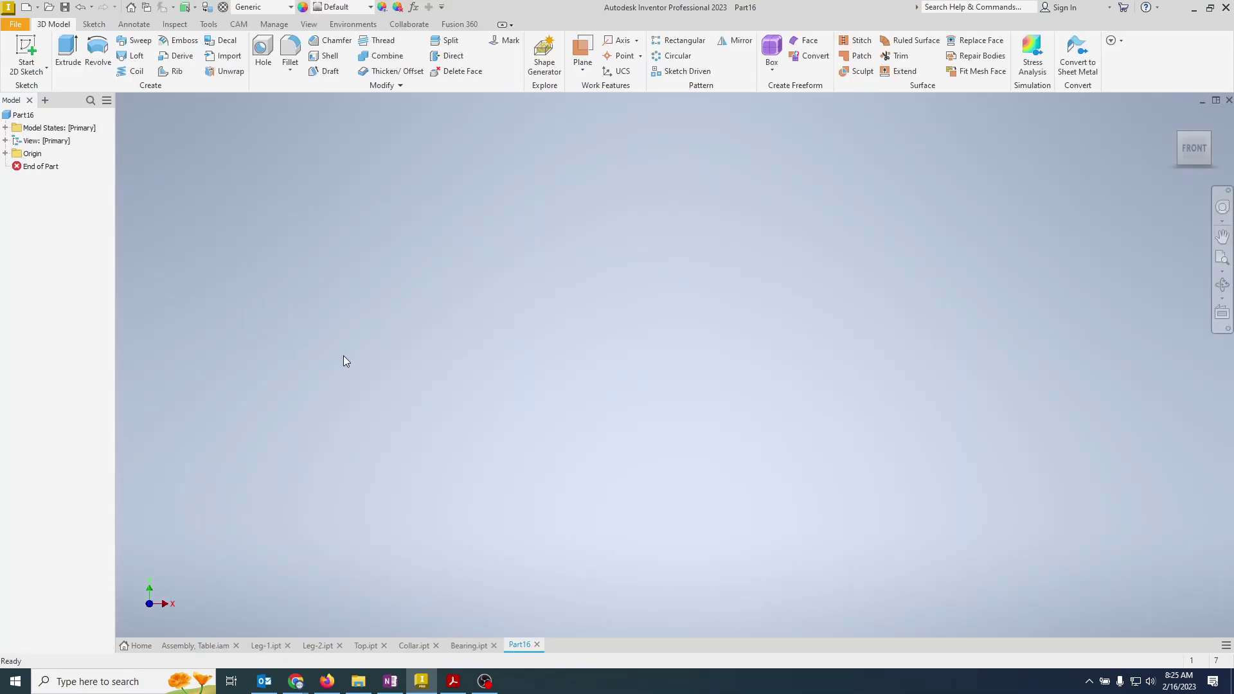
Start a 2D sketch on the front-facing XY plane
{"action": "left_click", "coordinate": [29, 54]}
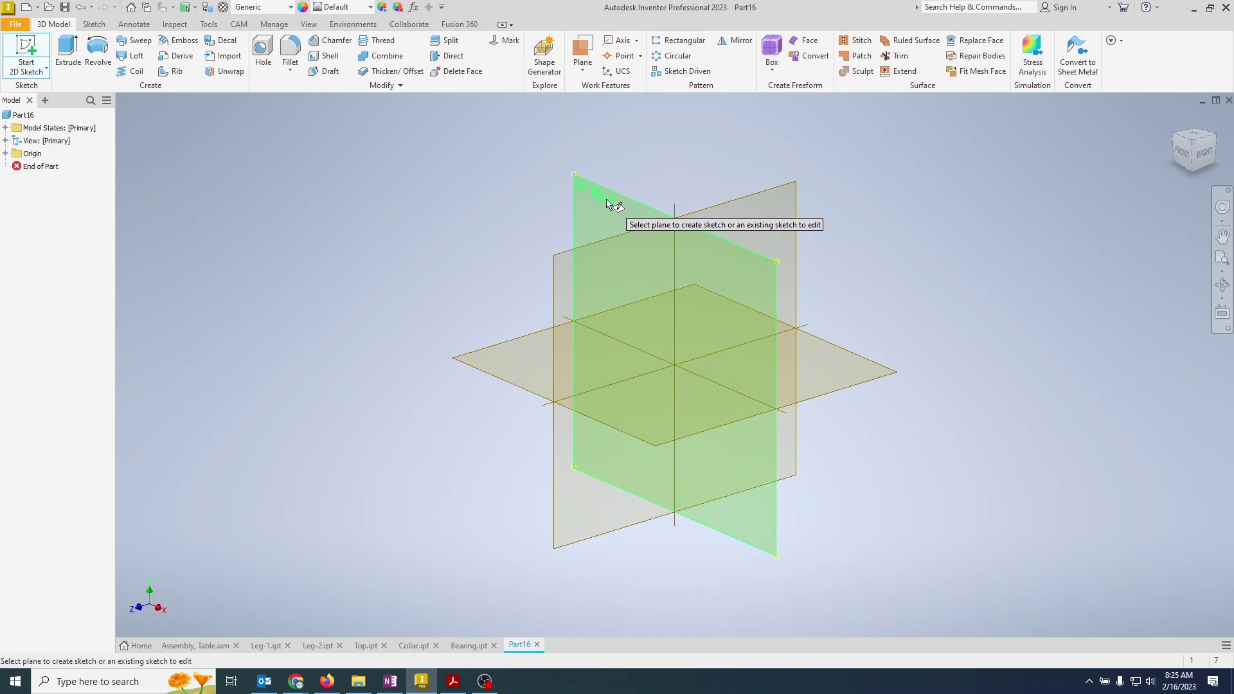
{"action": "left_click", "coordinate": [611, 202]}
{"action": "middle_click_drag", "start_coordinate": [542, 267], "coordinate": [541, 371]}
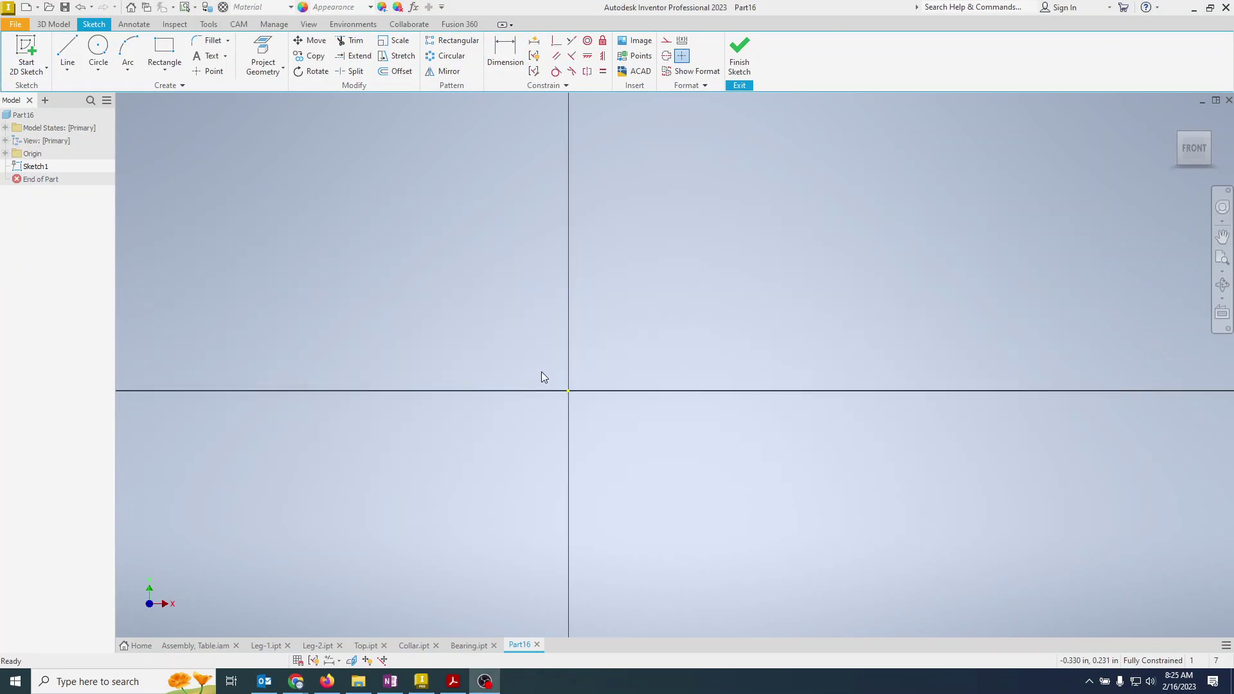
Following the base-plate drawing, sketch a horizontal line about 6.5 in long from the origin, with a line about 0.93 in long down from its far end
{"action": "key", "text": "alt+Tab"}
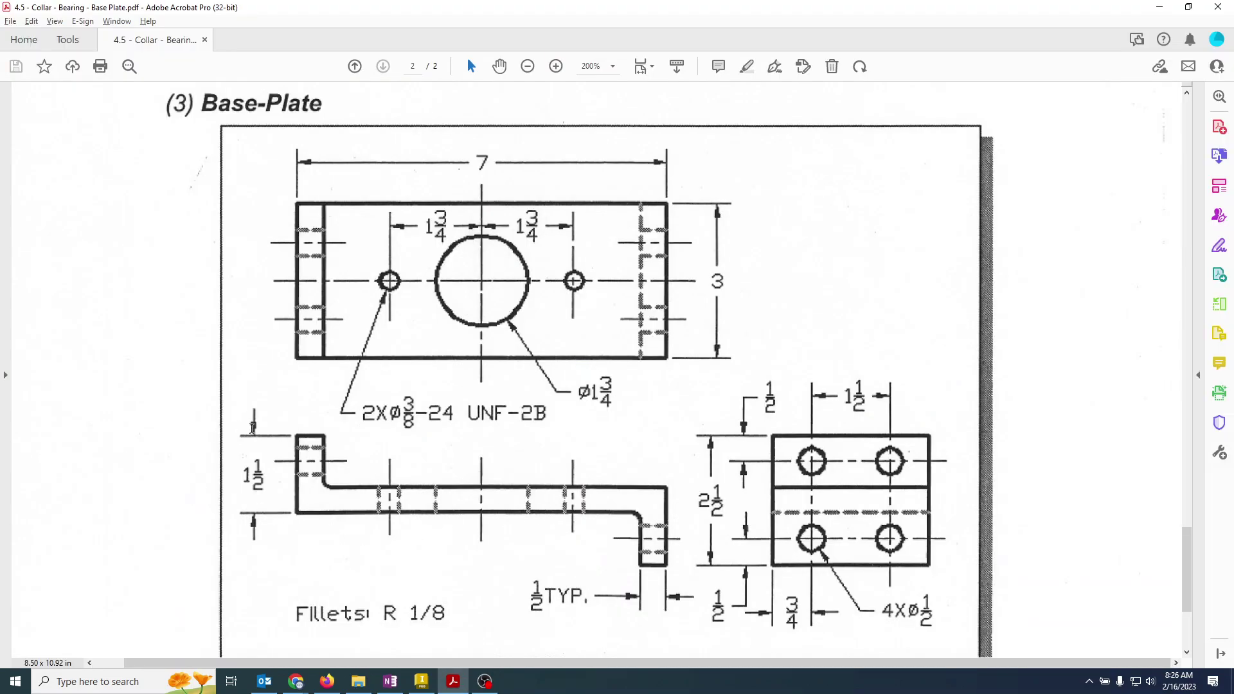
{"action": "key", "text": "alt+Tab"}
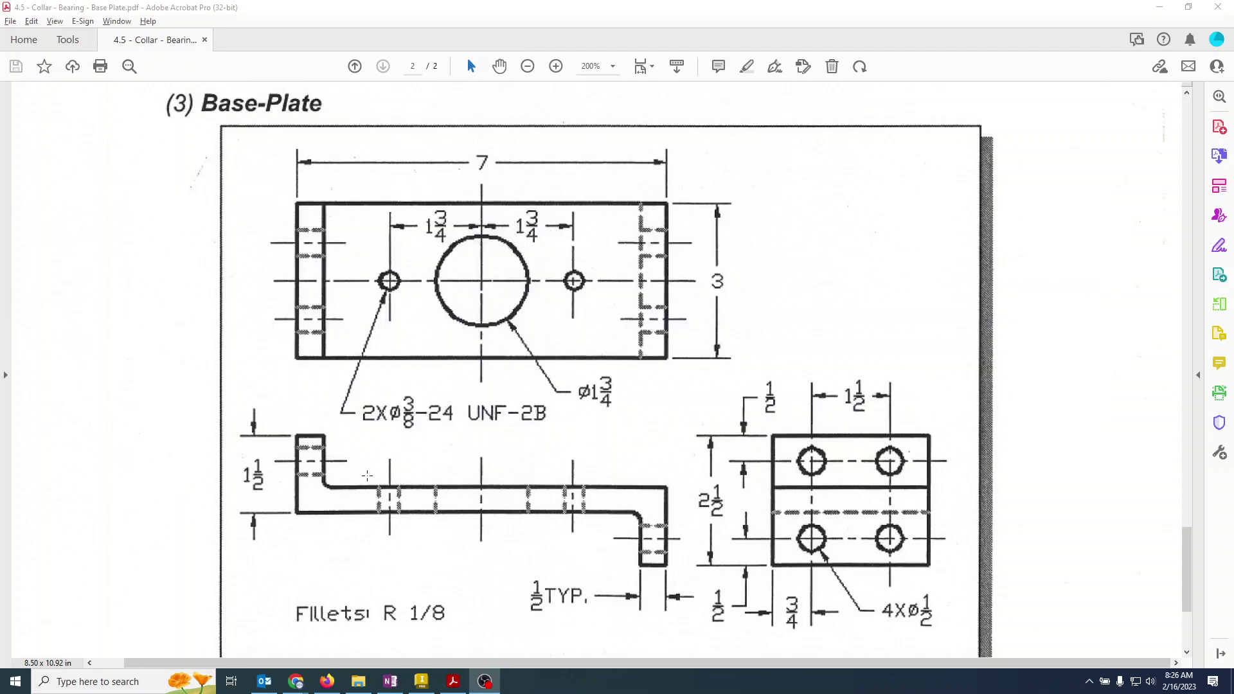
{"action": "key", "text": "alt+Tab"}
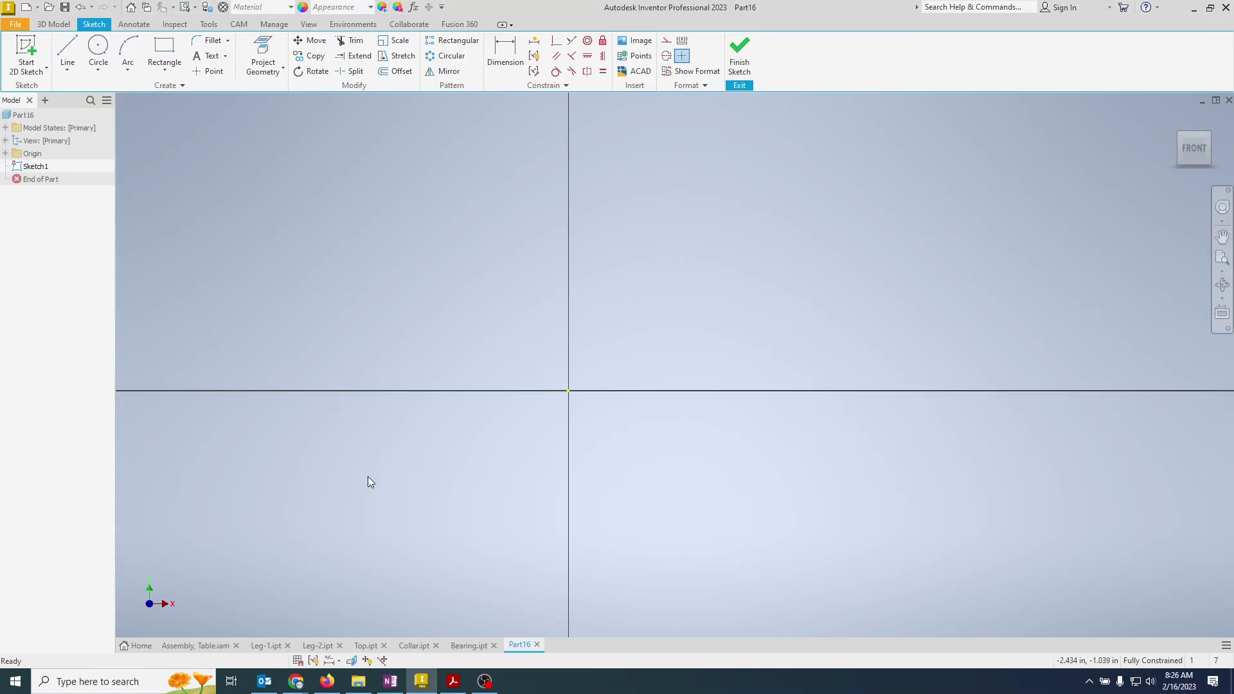
{"action": "key", "text": "alt+Tab"}
{"action": "key", "text": "alt+Tab"}
{"action": "left_click", "coordinate": [68, 57]}
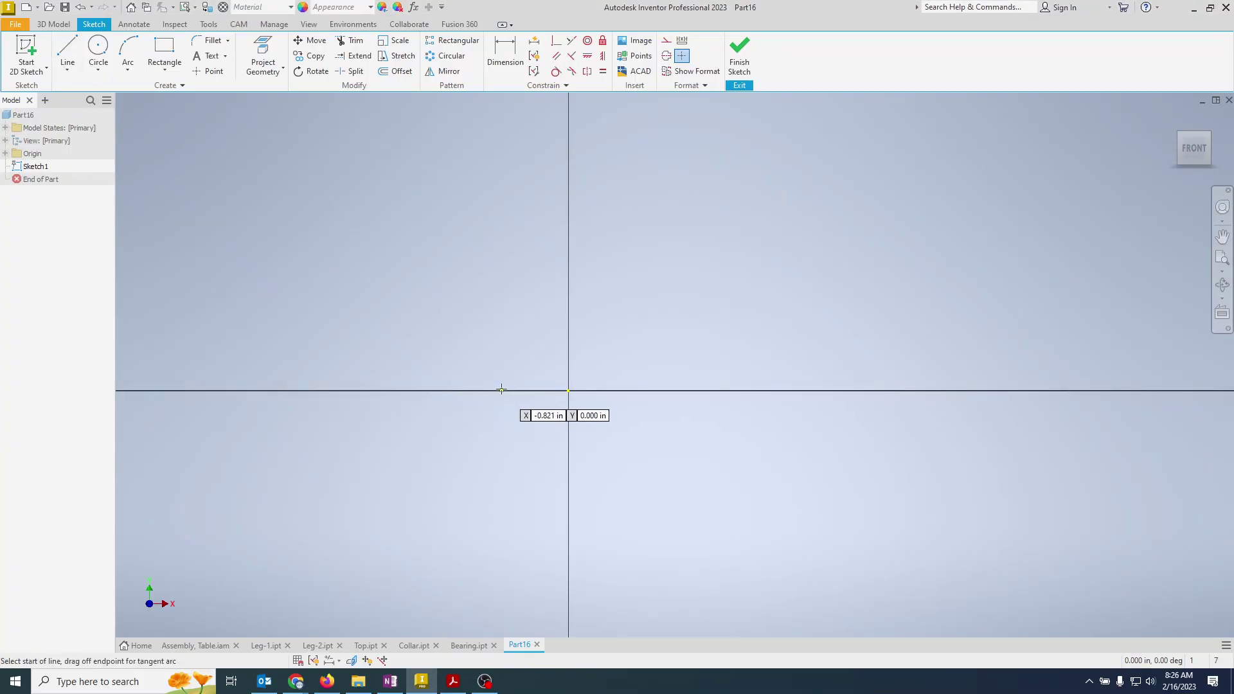
{"action": "left_click", "coordinate": [567, 390]}
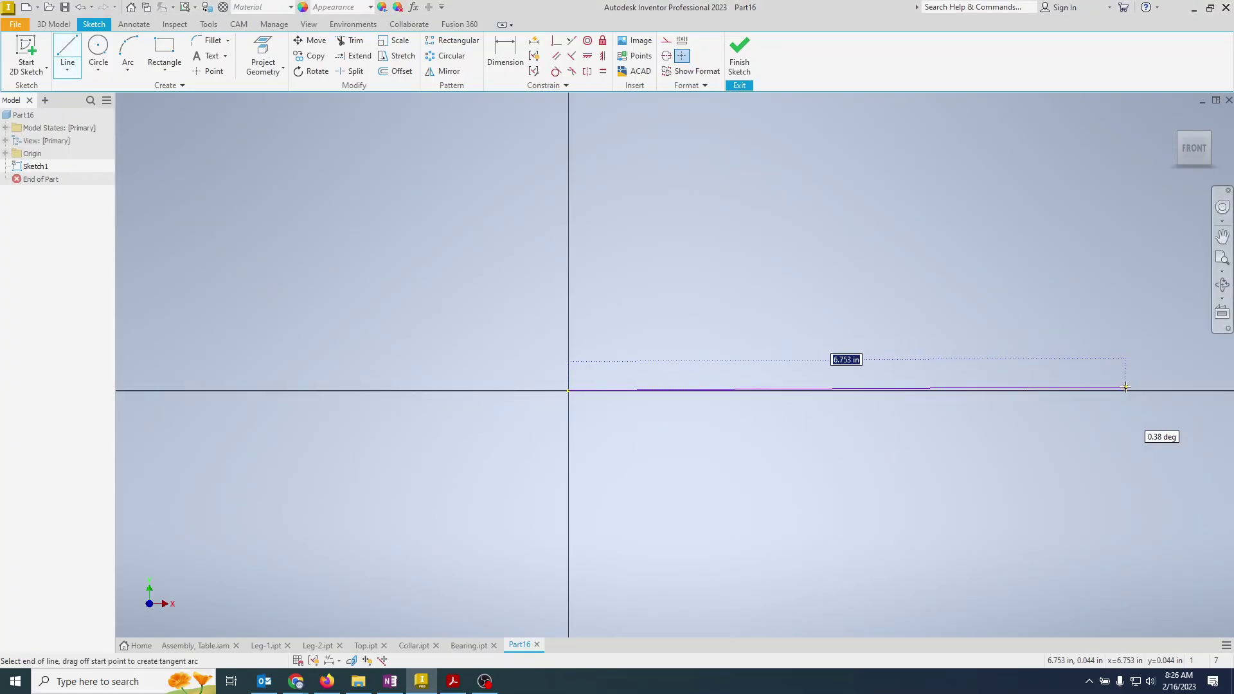
{"action": "left_click", "coordinate": [1104, 391]}
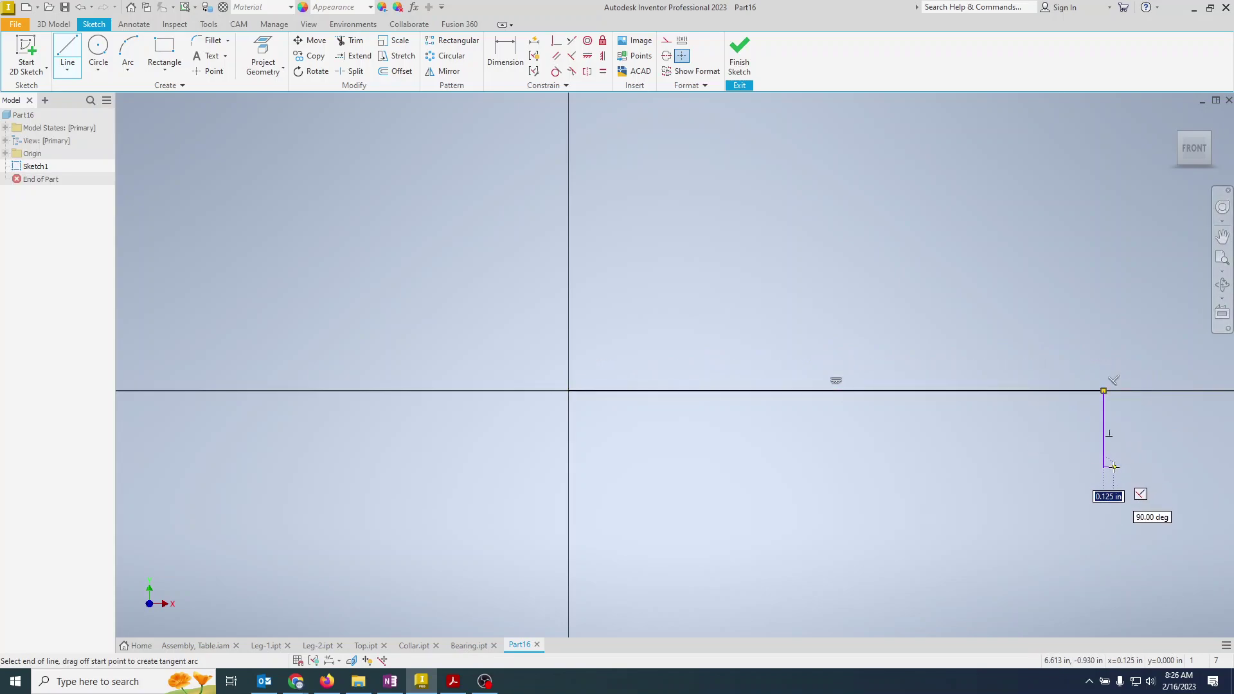
{"action": "key", "text": "Escape"}
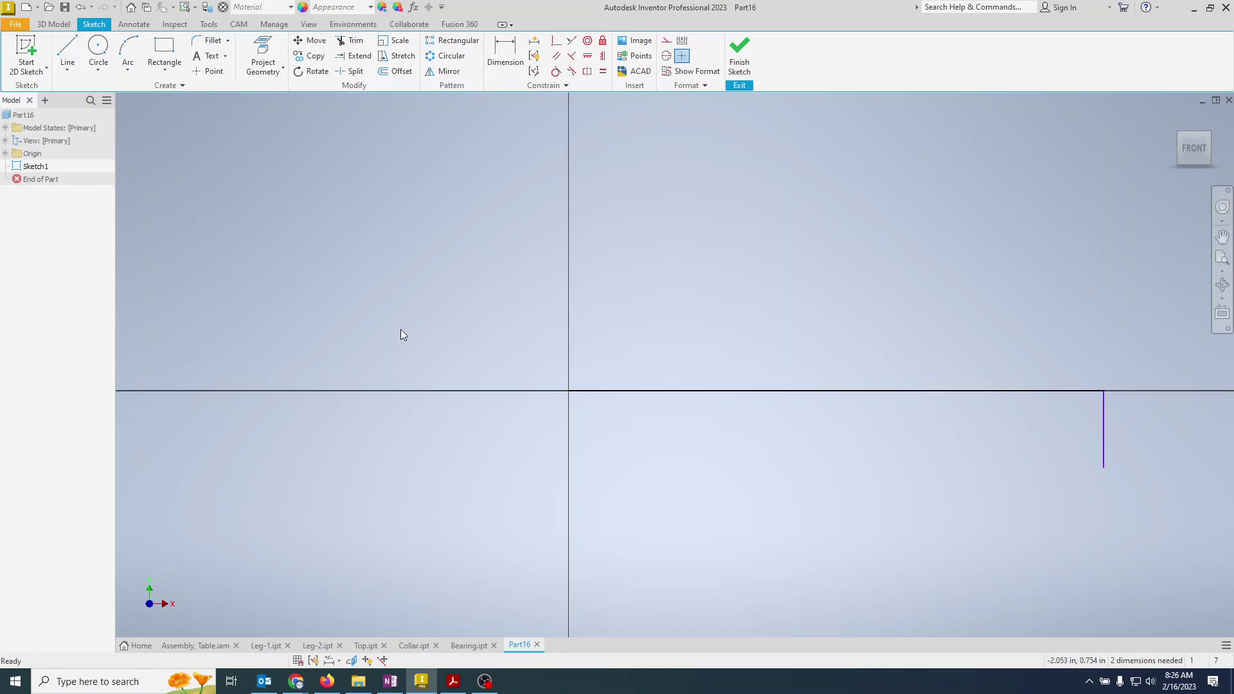
Draw a vertical line about 1.65 in long upward from the origin
{"action": "left_click", "coordinate": [68, 51]}
{"action": "left_click", "coordinate": [569, 390]}
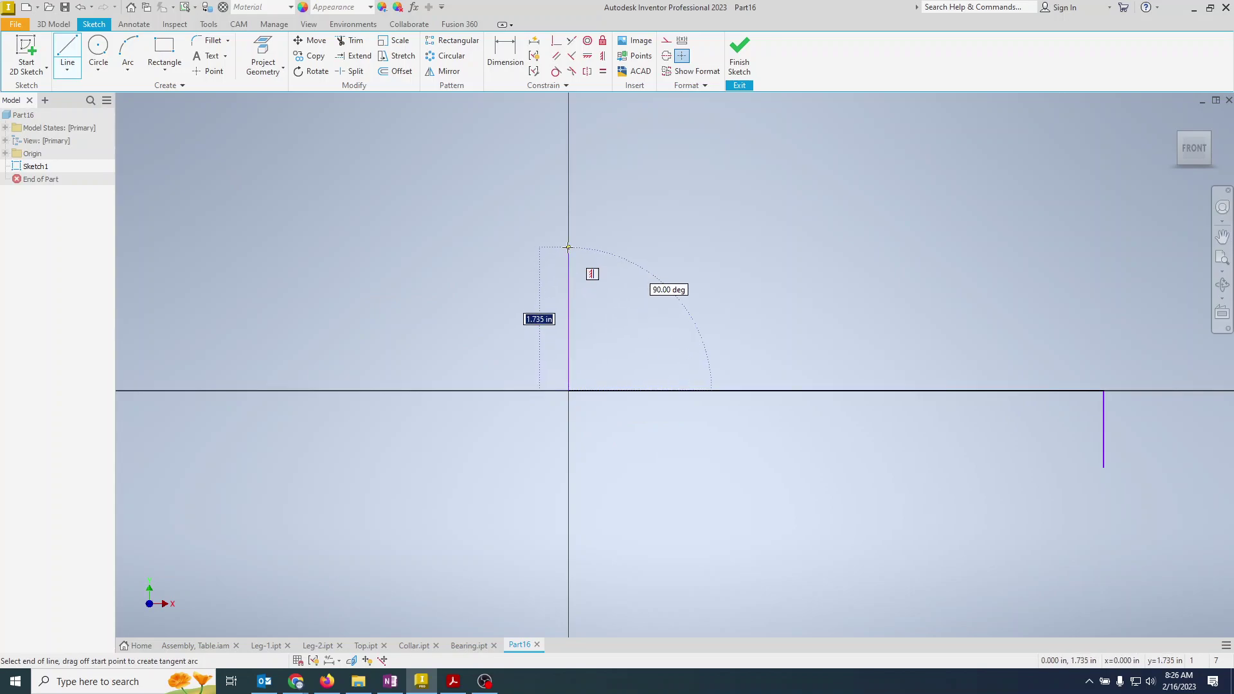
{"action": "left_click", "coordinate": [568, 247]}
{"action": "key", "text": "Escape"}
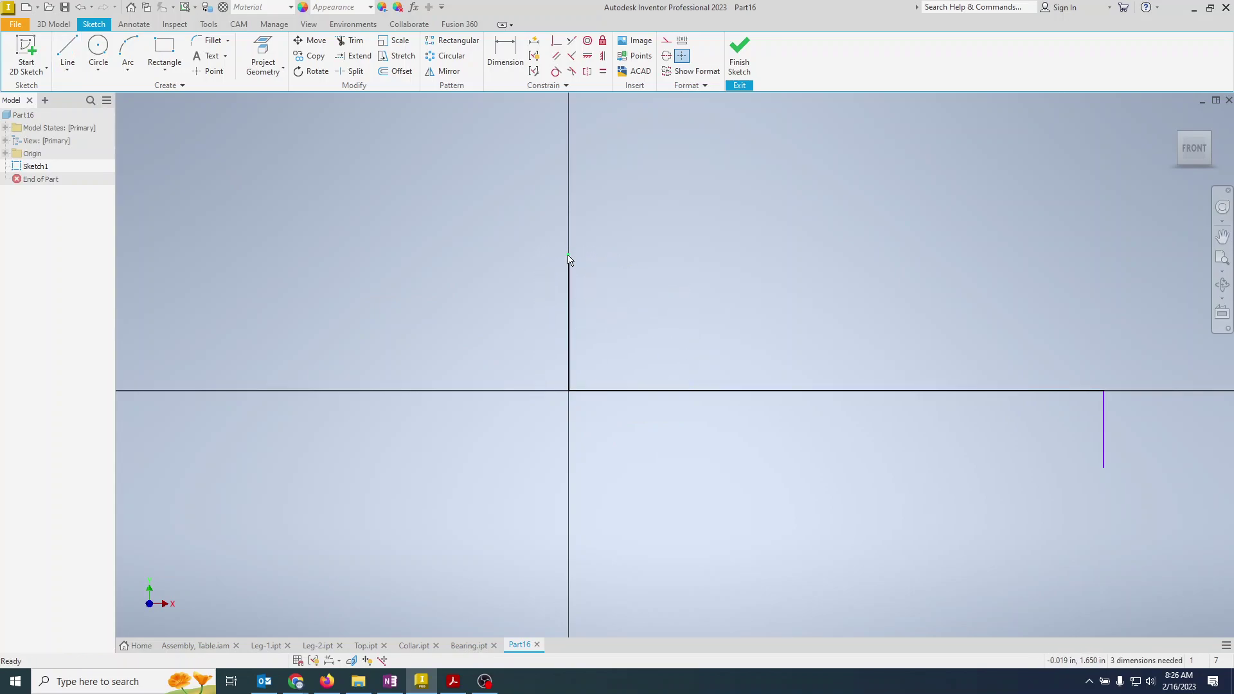
Check the plate thickness in the PDF drawing and offset the connected profile lines upward by 0.5 in
{"action": "key", "text": "alt+Tab"}
{"action": "key", "text": "alt+Tab"}
{"action": "left_click", "coordinate": [401, 71]}
{"action": "left_click", "coordinate": [681, 391]}
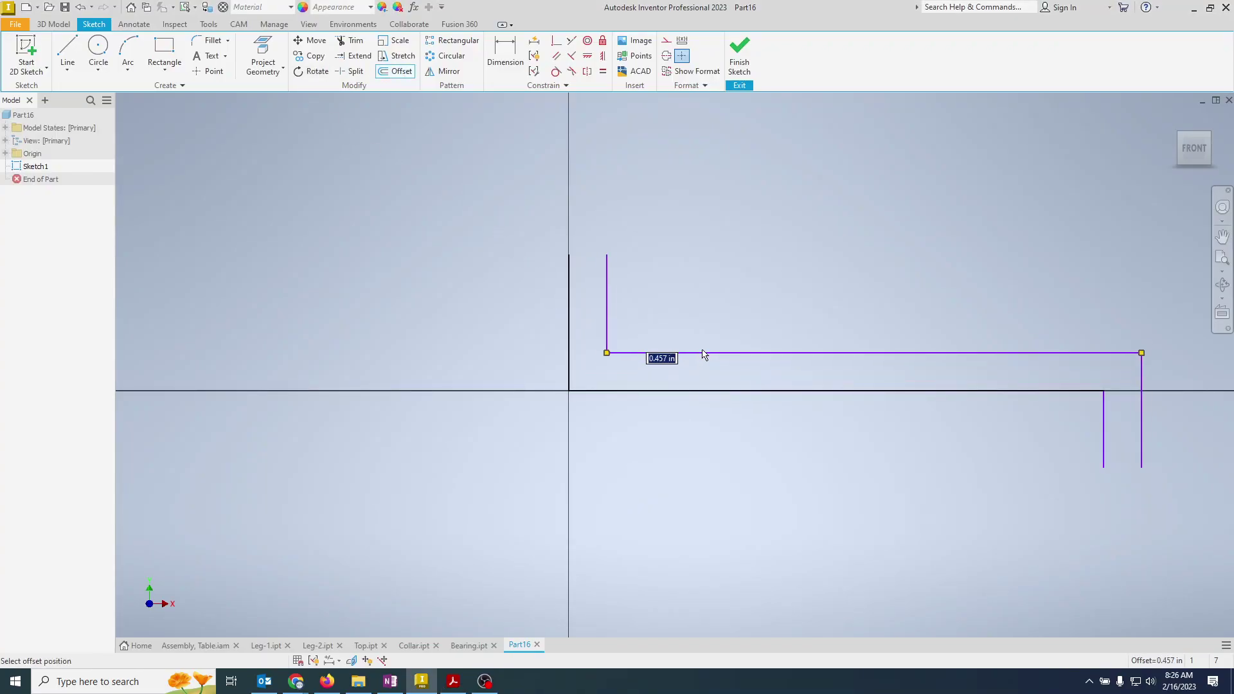
{"action": "type", "text": ".5"}
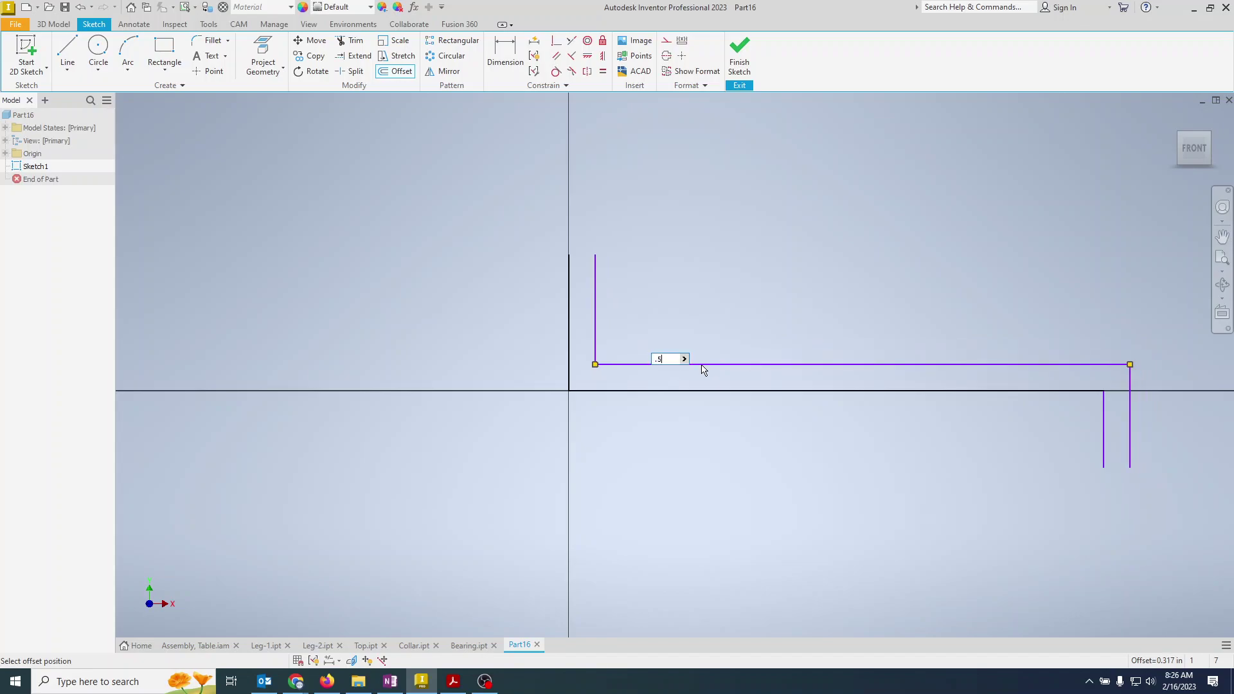
{"action": "key", "text": "Return"}
Close the profile with short lines joining the original and offset lines at the upper and lower open ends
{"action": "key", "text": "alt+Tab"}
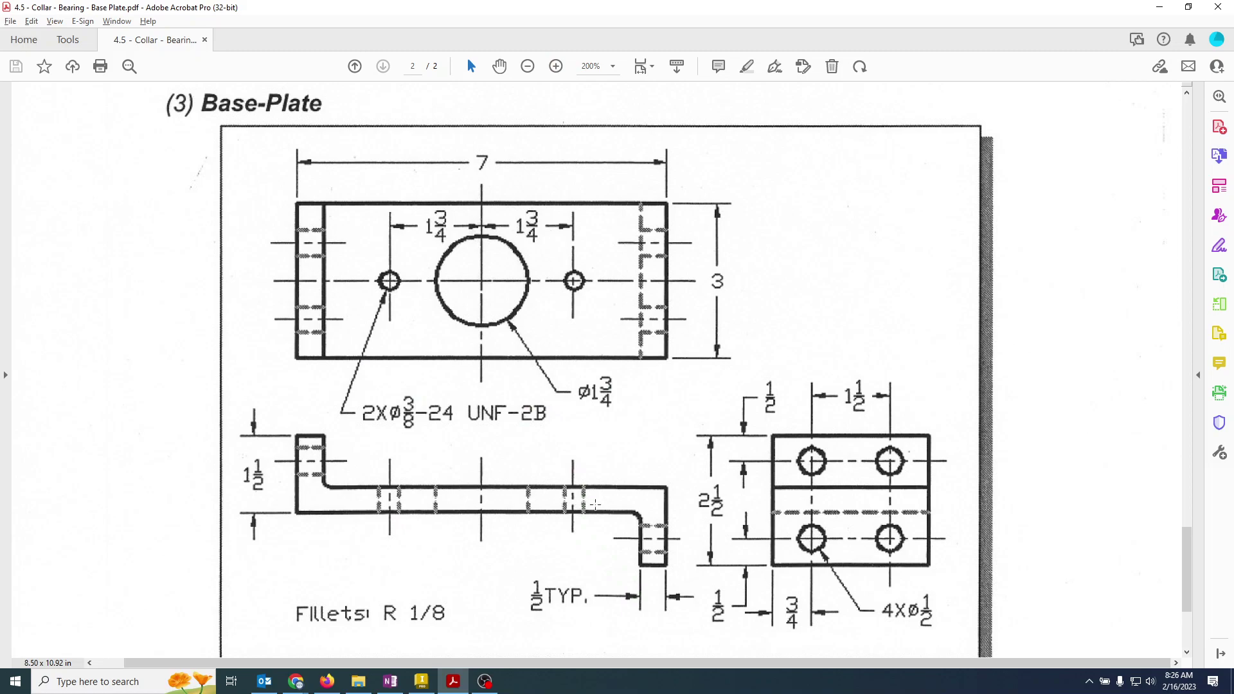
{"action": "key", "text": "alt"}
{"action": "key", "text": "alt+Tab"}
{"action": "left_click", "coordinate": [67, 50]}
{"action": "left_click", "coordinate": [567, 254]}
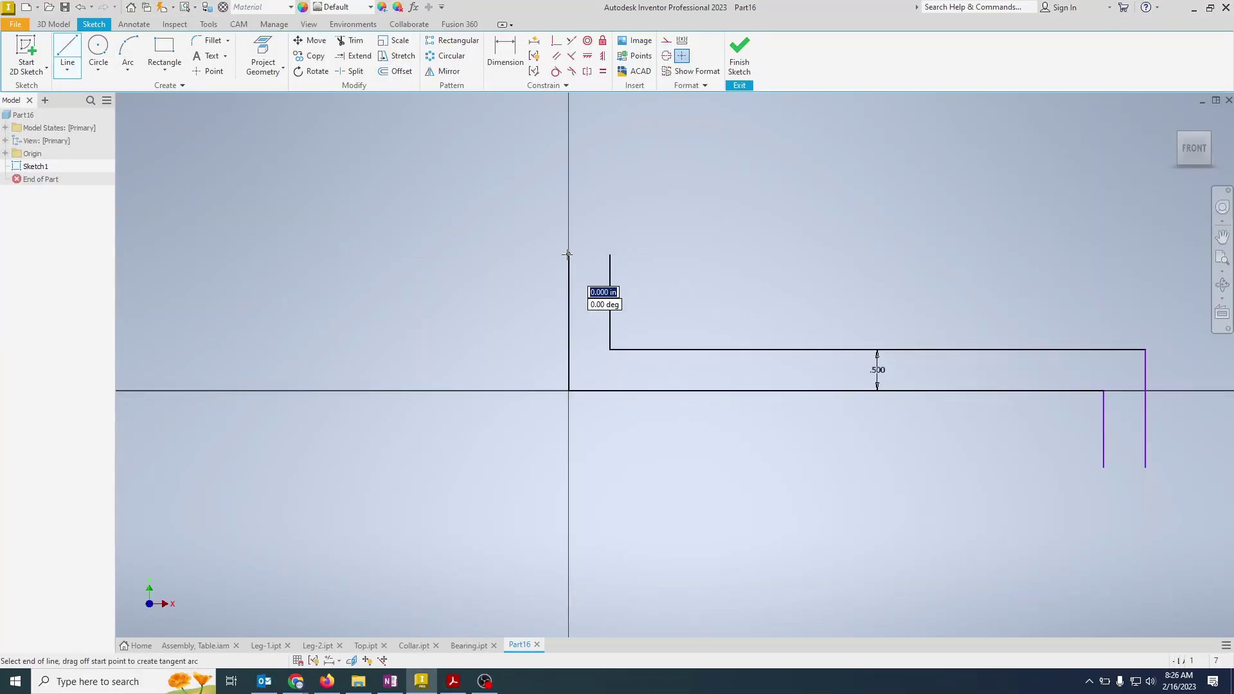
{"action": "double_click", "coordinate": [611, 255]}
{"action": "left_click", "coordinate": [1104, 467]}
{"action": "double_click", "coordinate": [1145, 468]}
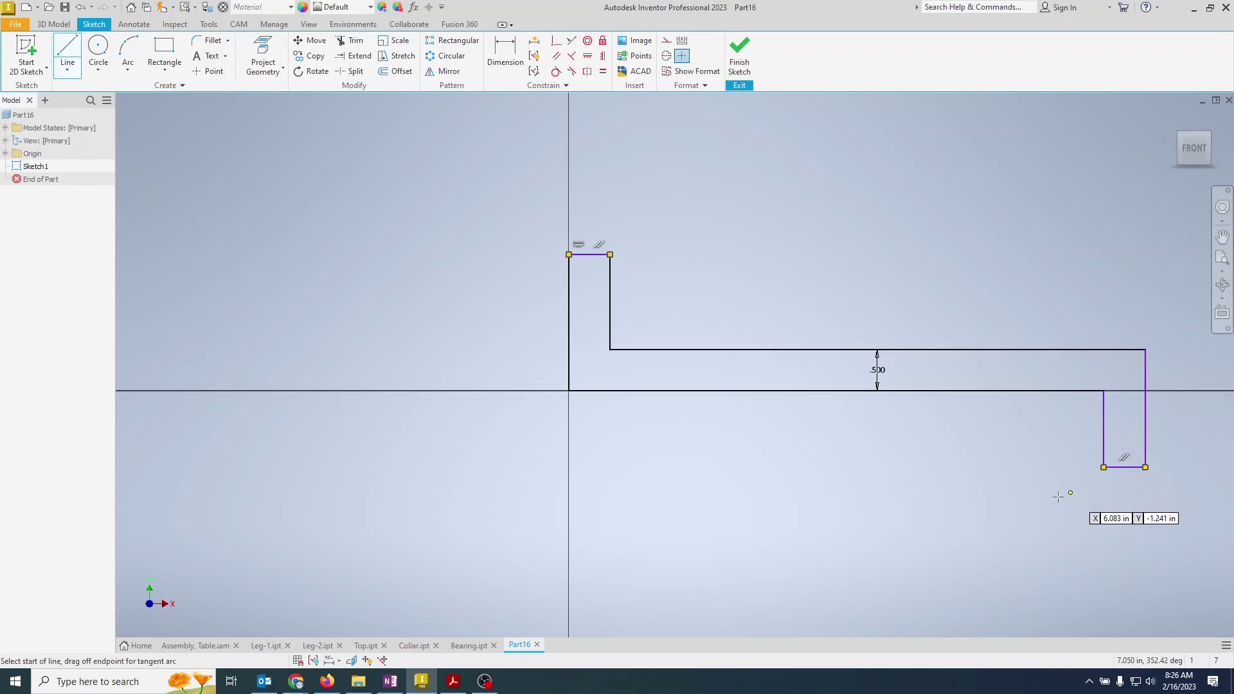
{"action": "key", "text": "Escape"}
{"action": "middle_click_drag", "start_coordinate": [832, 455], "coordinate": [661, 448]}
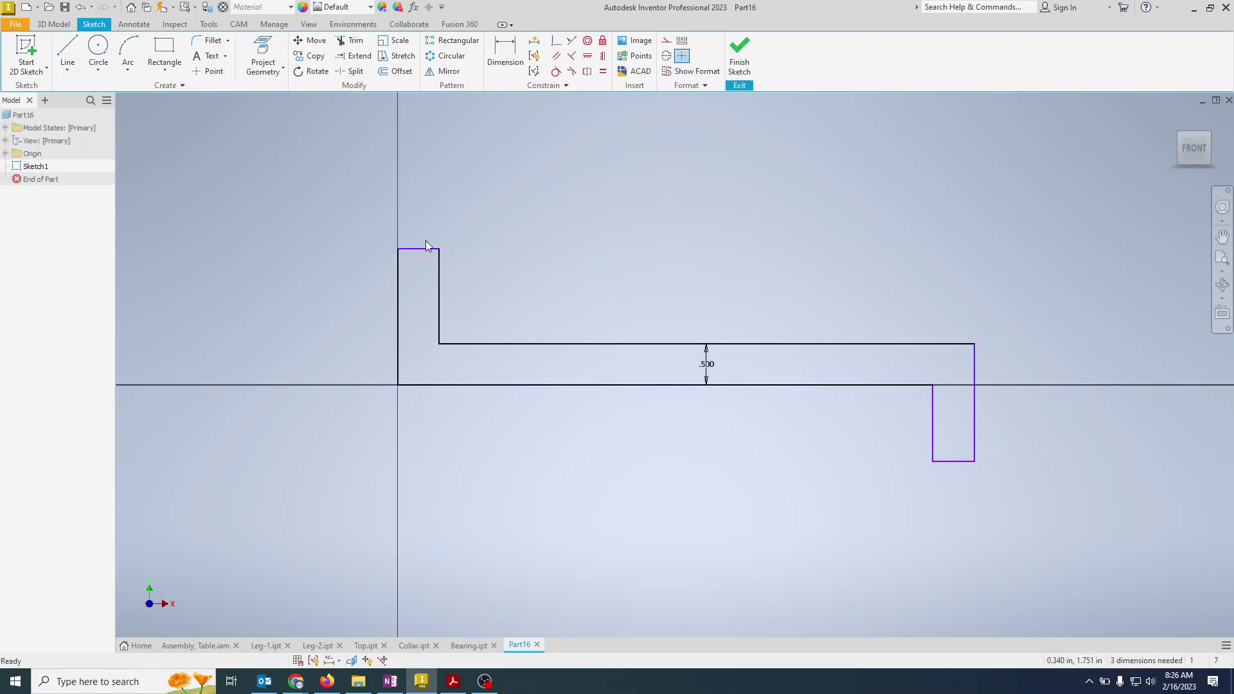
Dimension the height from the long bottom line to the top of the upright leg as 1.5 in, per the drawing
{"action": "key", "text": "alt+Tab"}
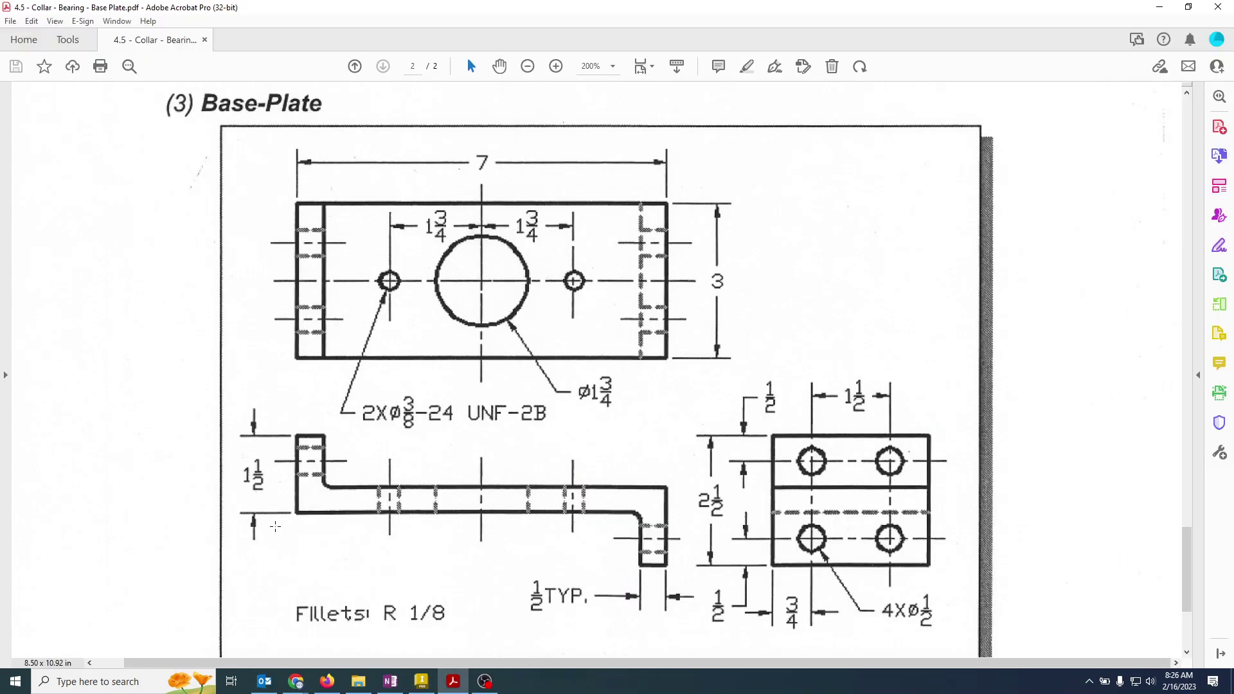
{"action": "key", "text": "alt+Tab"}
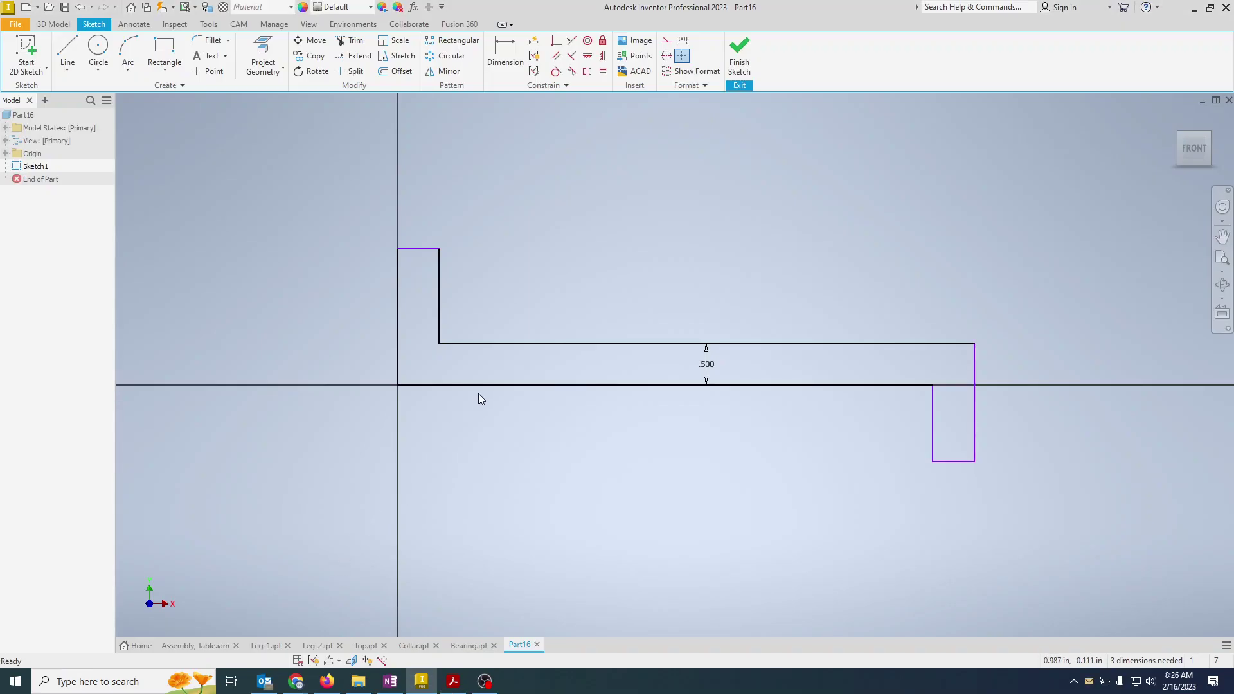
{"action": "key", "text": "d"}
{"action": "left_click", "coordinate": [473, 386]}
{"action": "left_click", "coordinate": [418, 249]}
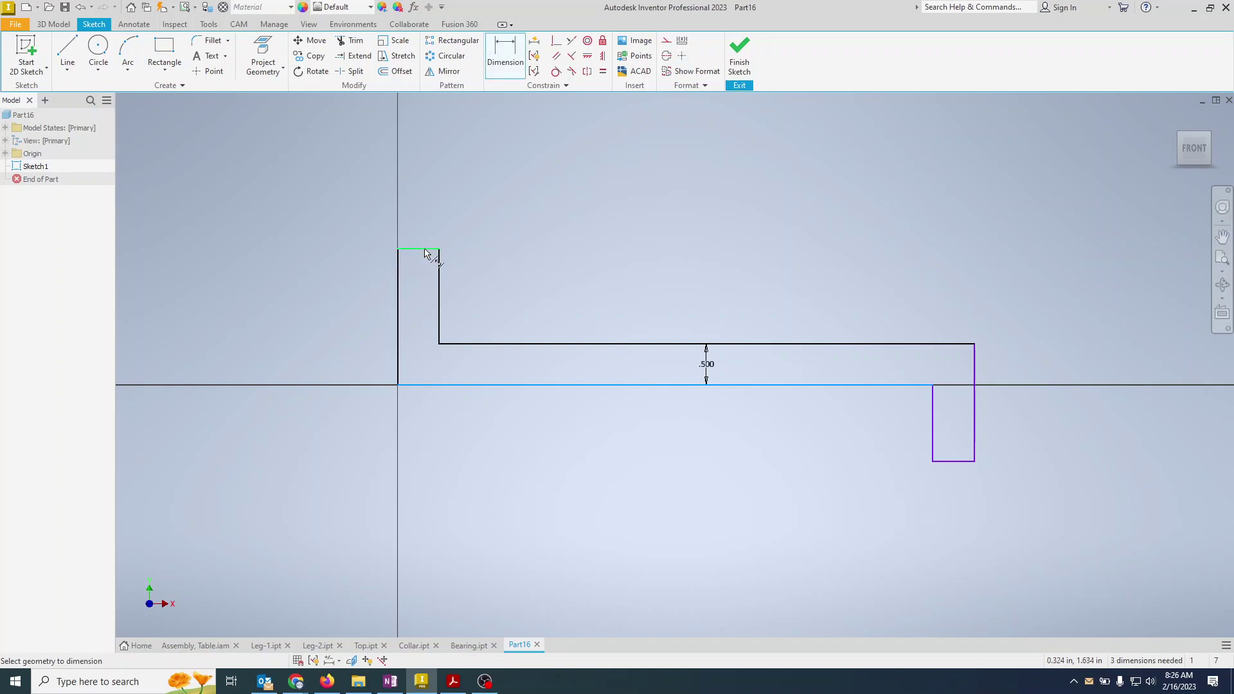
{"action": "left_click", "coordinate": [337, 315]}
{"action": "type", "text": "1.5"}
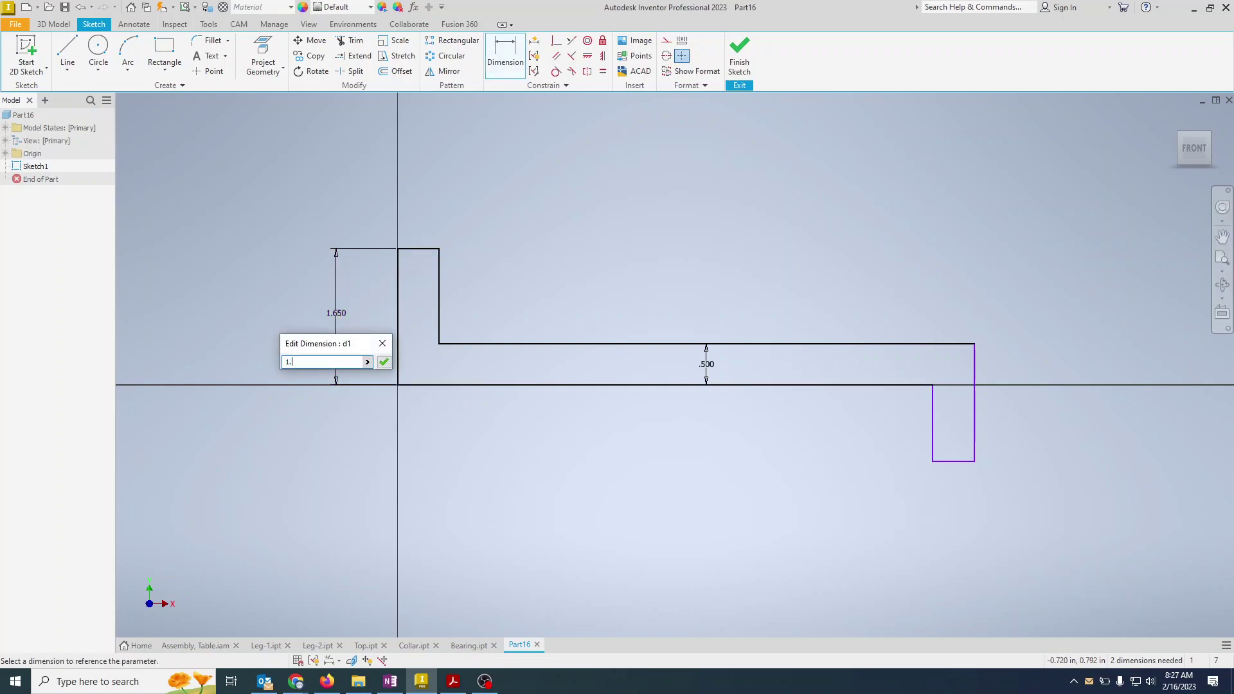
{"action": "key", "text": "Return"}
{"action": "key", "text": "Escape"}
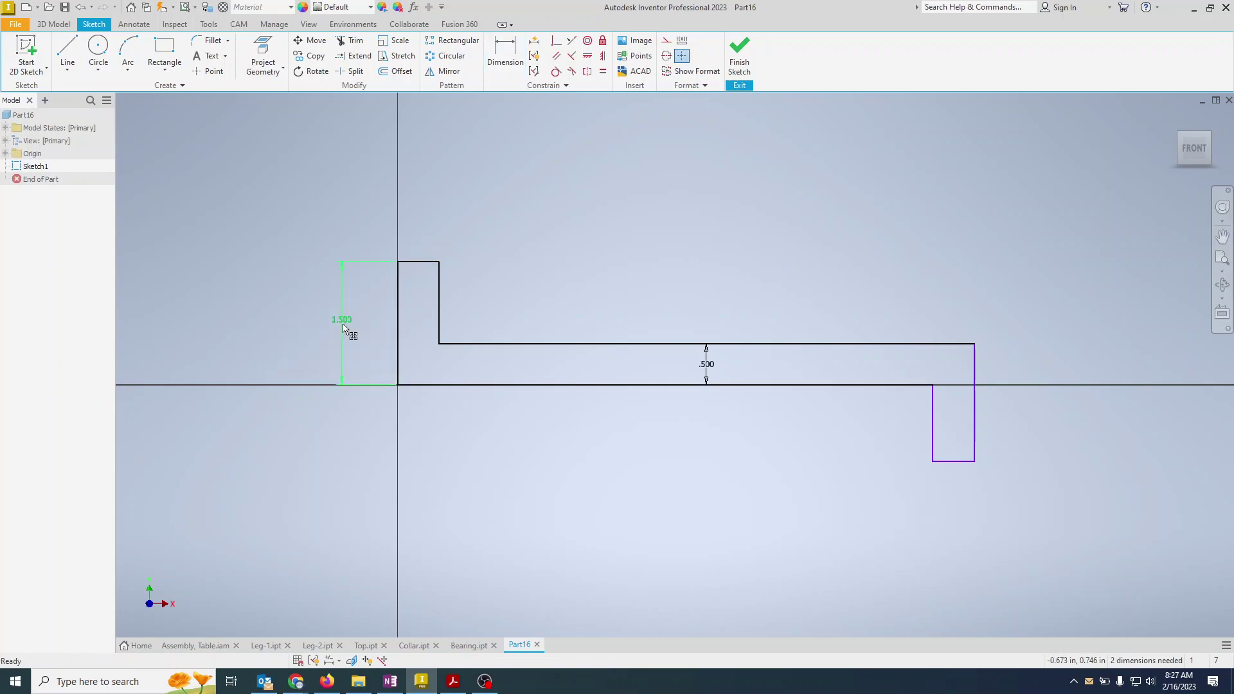
Dimension the profile's overall width between its outer vertical edges as 7 in, per the drawing
{"action": "key", "text": "alt+Tab"}
{"action": "key", "text": "alt+Tab"}
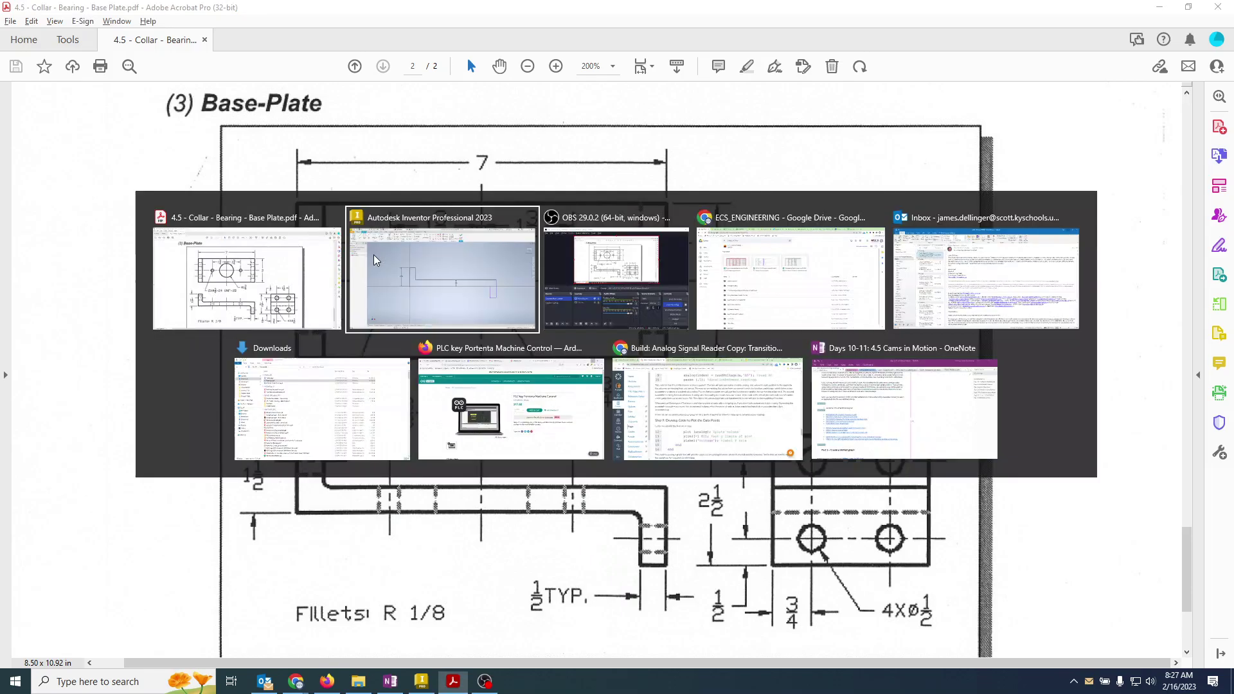
{"action": "key", "text": "d"}
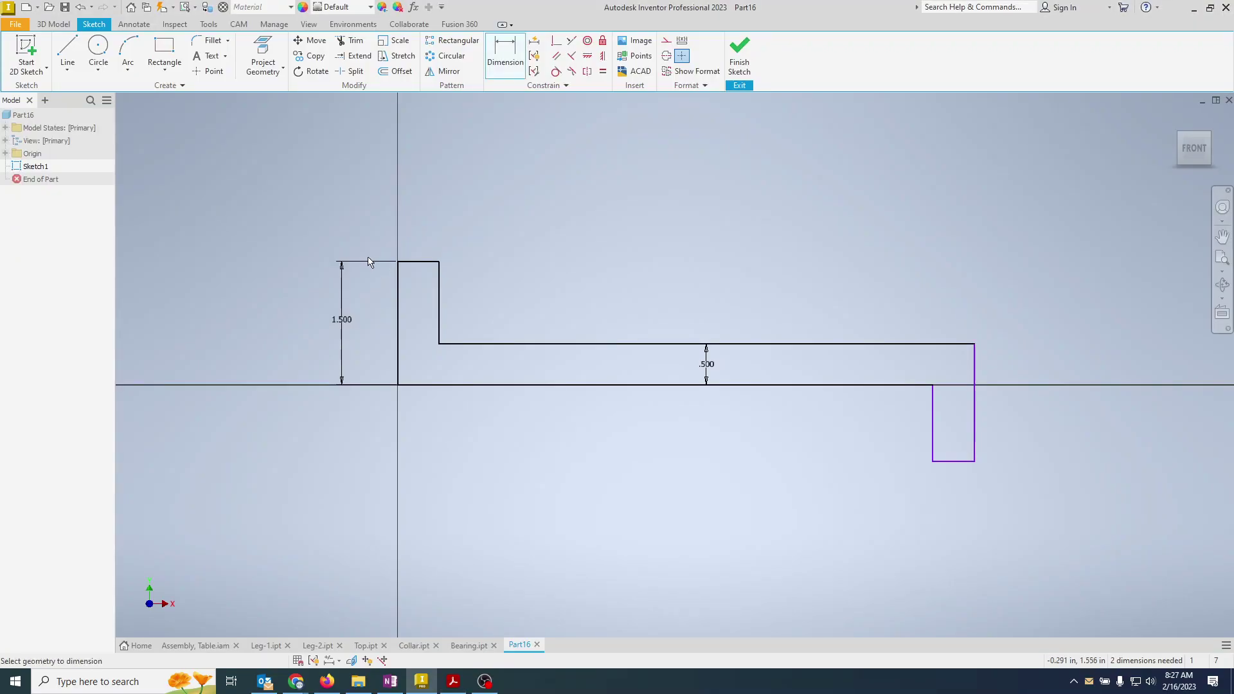
{"action": "left_click", "coordinate": [396, 287]}
{"action": "left_click", "coordinate": [976, 372]}
{"action": "left_click", "coordinate": [736, 198]}
{"action": "type", "text": "7"}
{"action": "key", "text": "Return"}
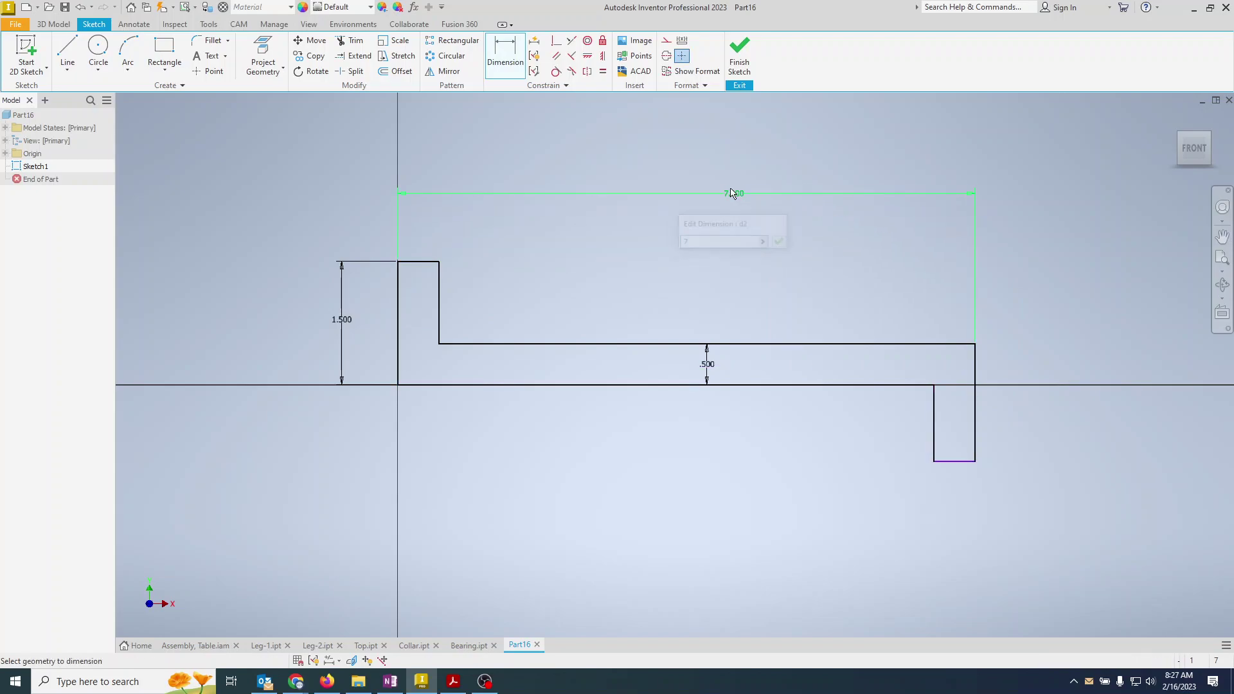
Dimension the overall height from the upright leg's top to the downward leg's bottom as 2.5 in, per the drawing
{"action": "key", "text": "alt+Tab"}
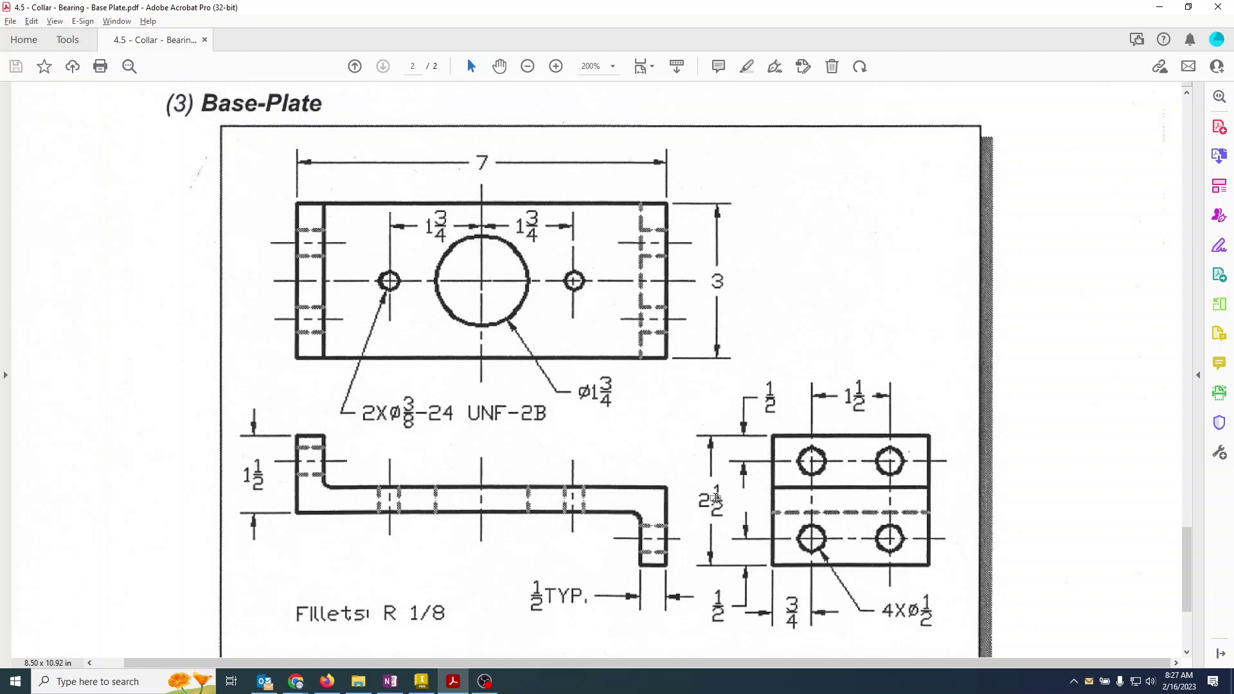
{"action": "key", "text": "alt+Tab"}
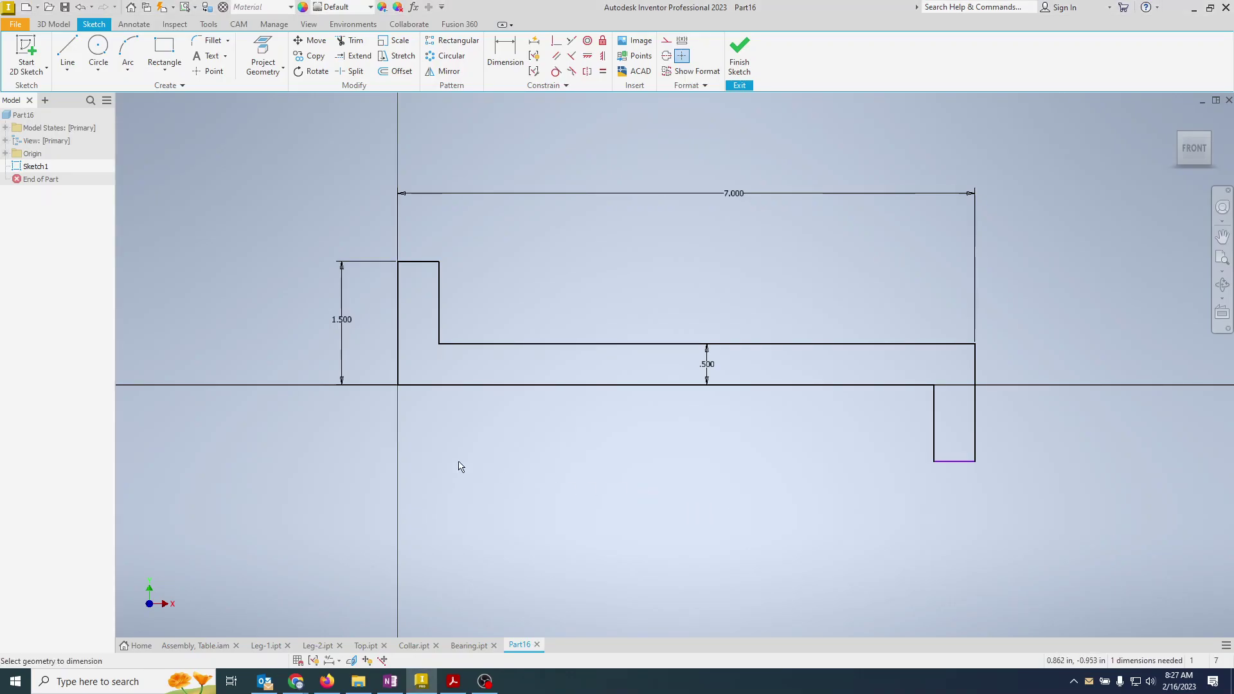
{"action": "key", "text": "d"}
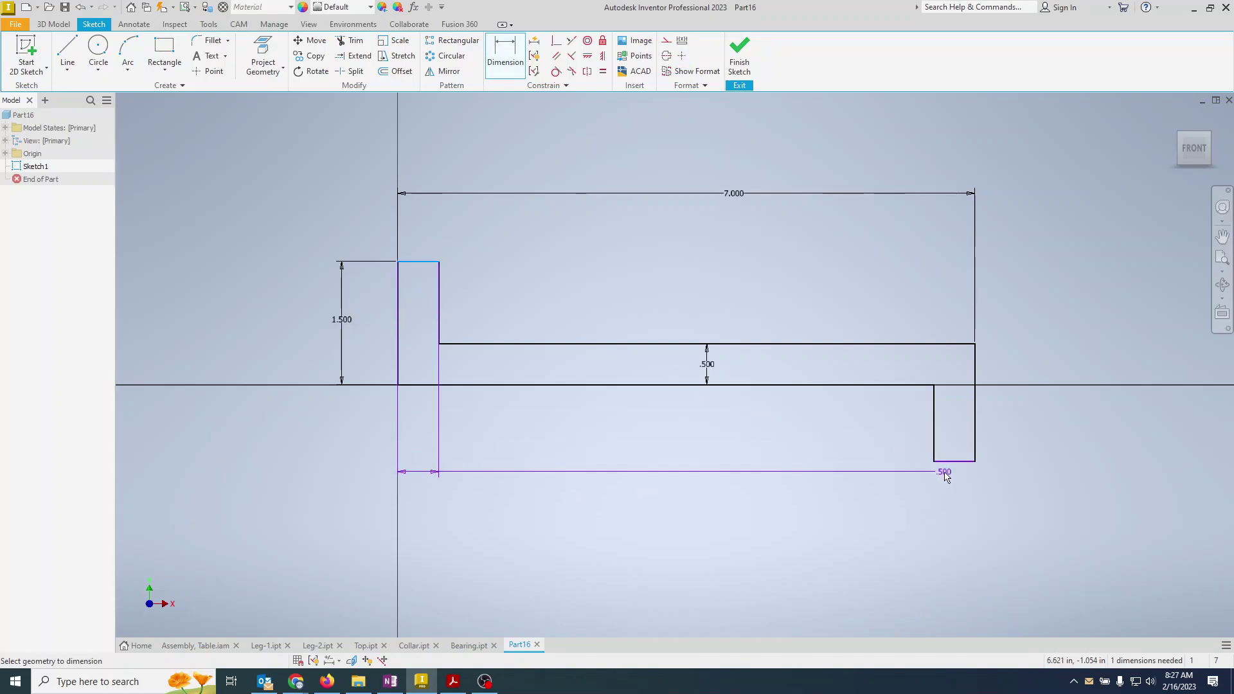
{"action": "left_click", "coordinate": [953, 461]}
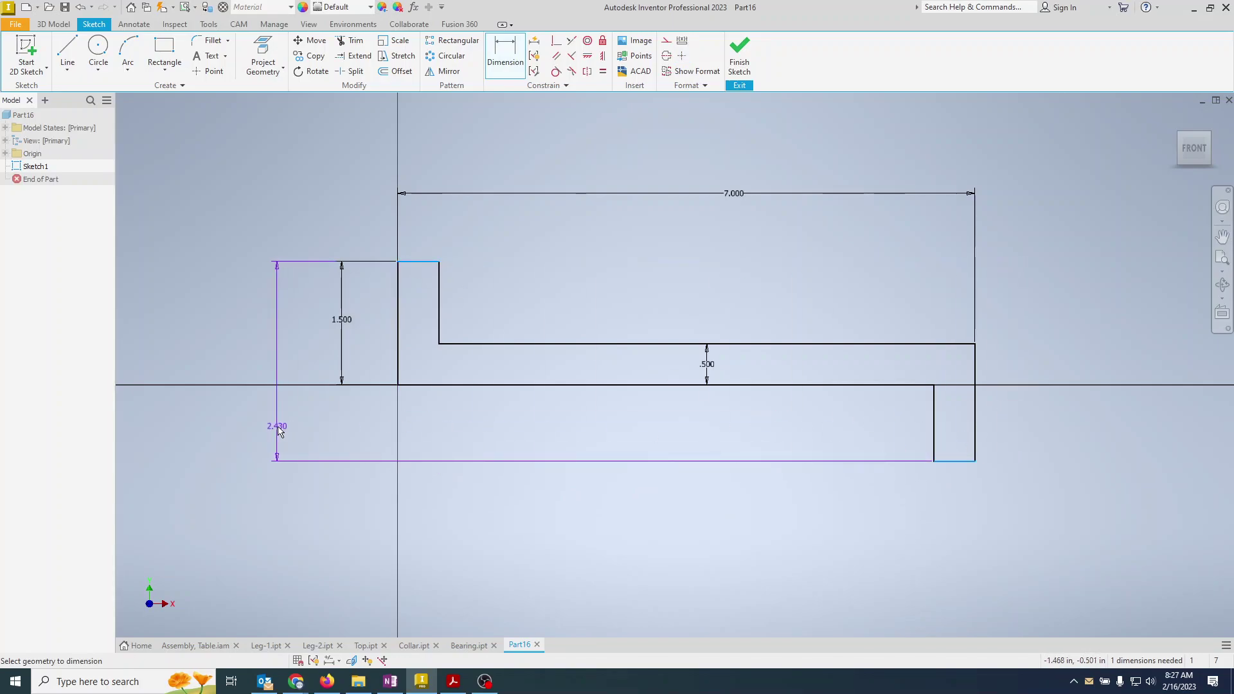
{"action": "left_click", "coordinate": [270, 371]}
{"action": "type", "text": "2.5"}
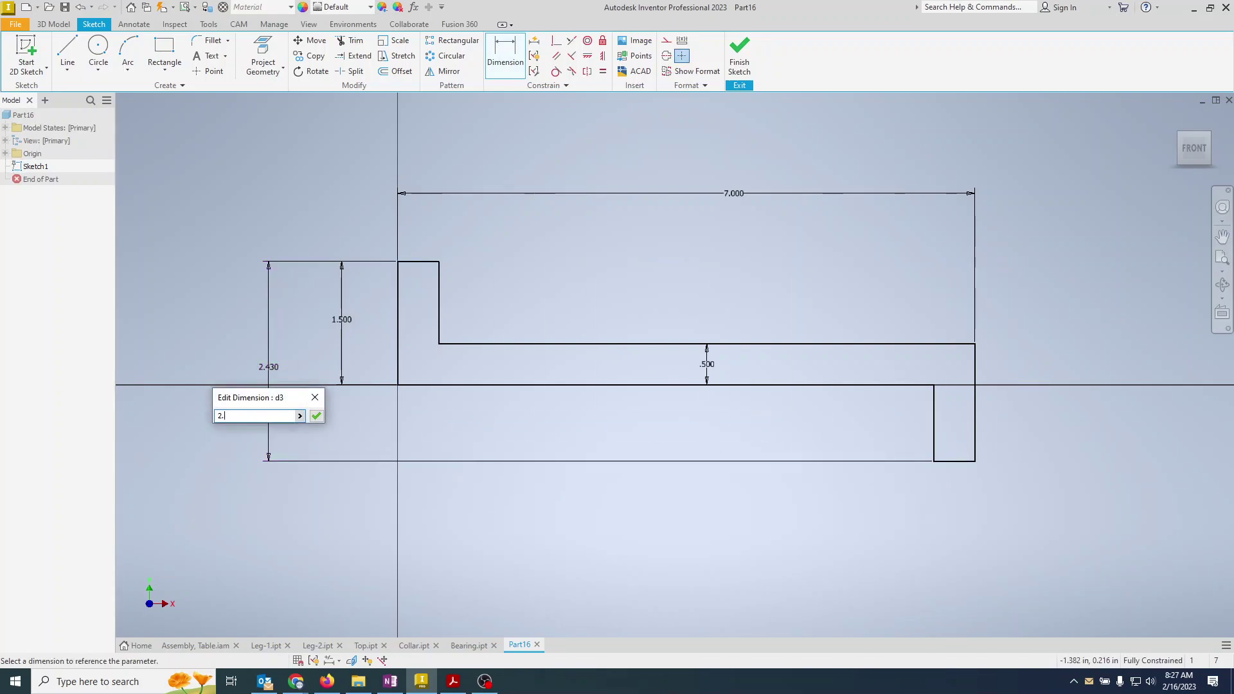
{"action": "key", "text": "Return"}
{"action": "key", "text": "Escape"}
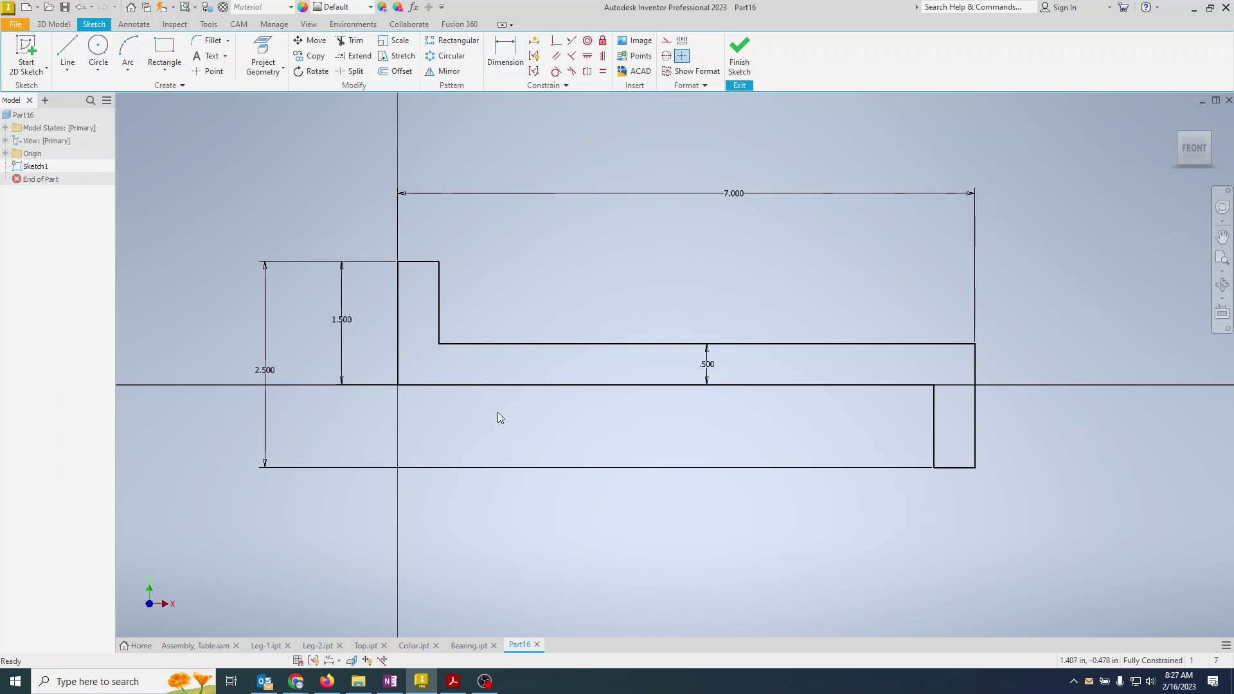
Finish the profile sketch and extrude the profile 3 in
{"action": "left_click", "coordinate": [752, 72]}
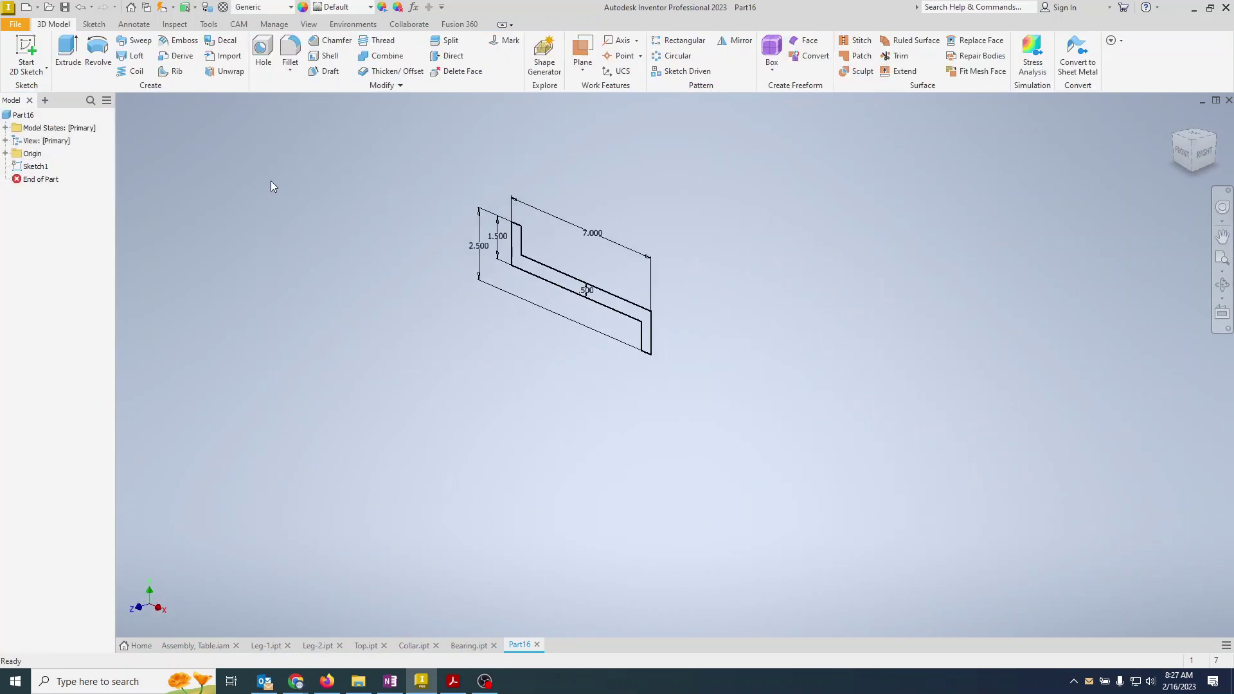
{"action": "left_click", "coordinate": [68, 51]}
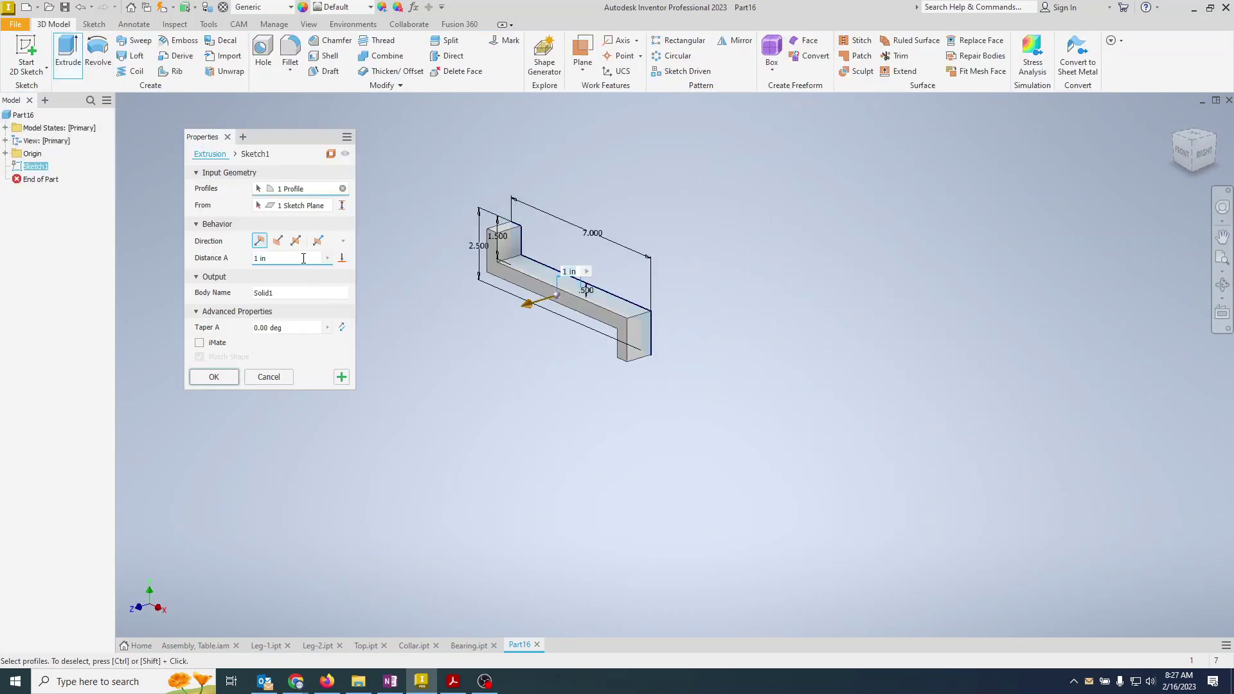
{"action": "key", "text": "Return"}
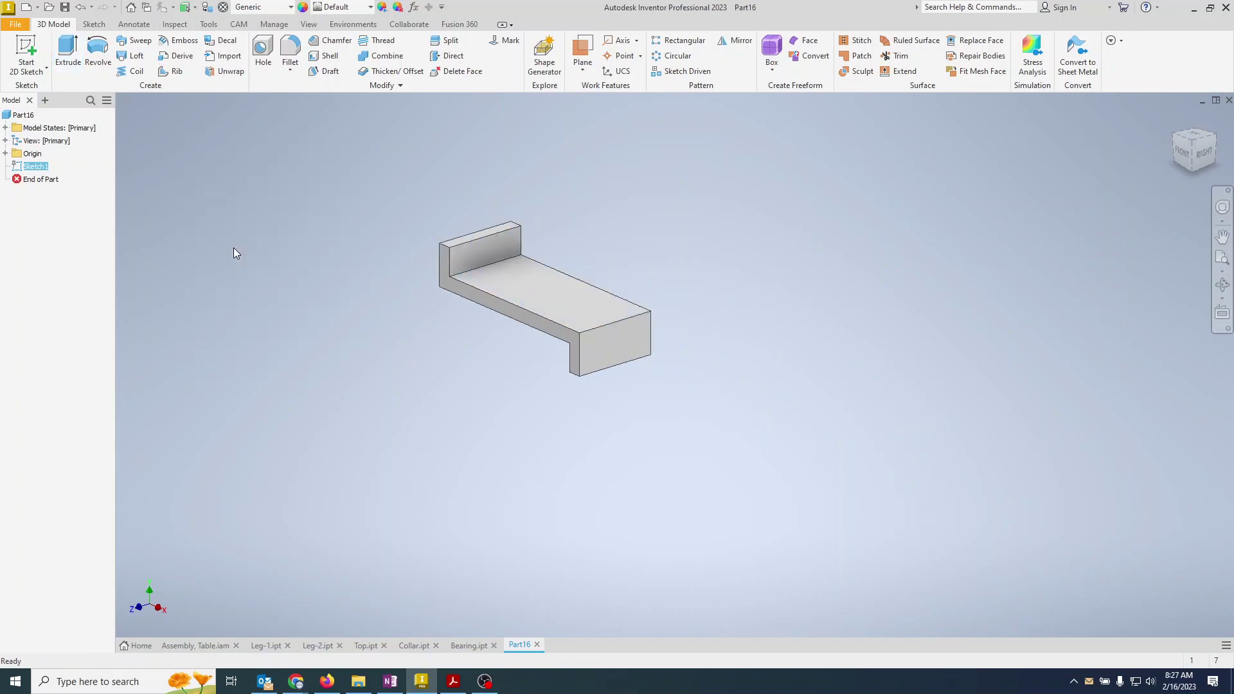
{"action": "key", "text": "alt+Tab"}
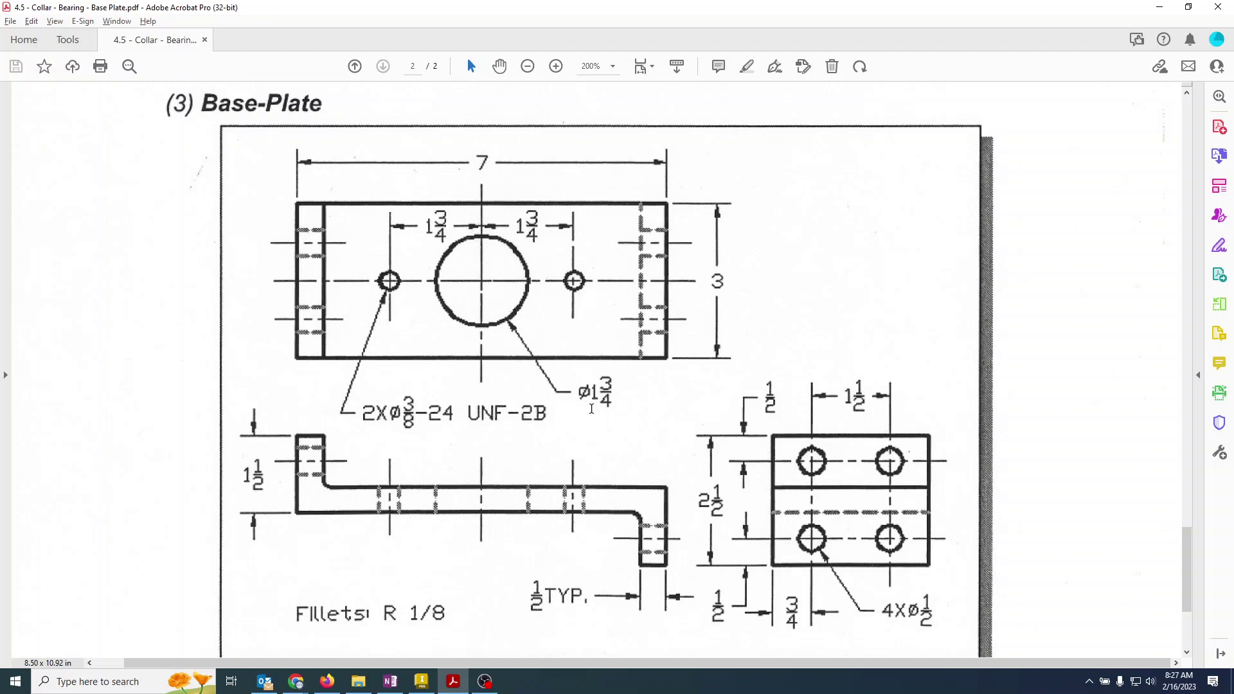
{"action": "key", "text": "alt+Tab"}
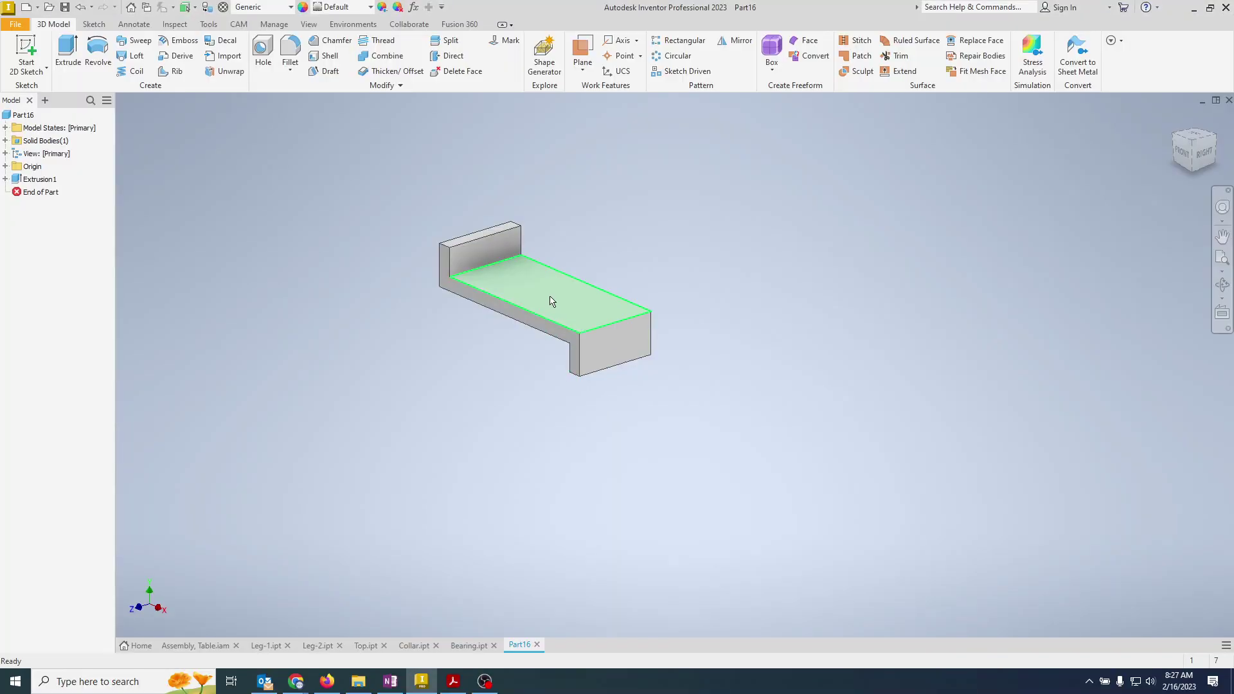
{"action": "left_click", "coordinate": [554, 302]}
{"action": "left_click", "coordinate": [644, 287]}
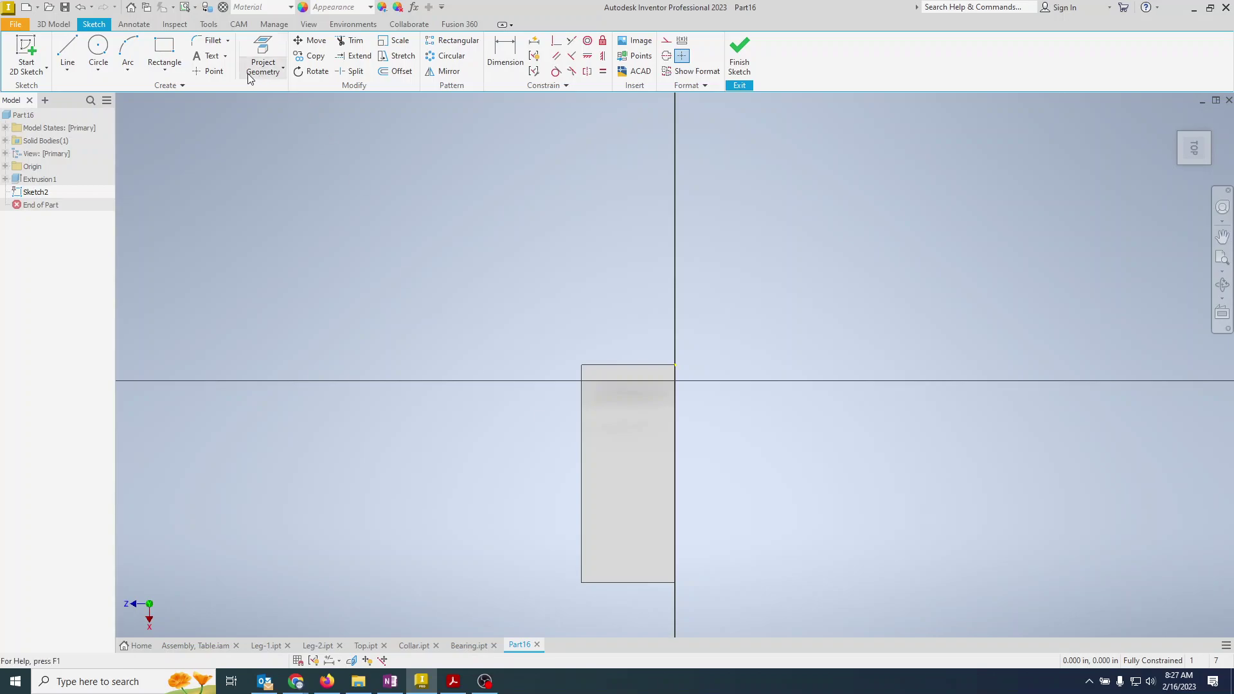
{"action": "left_click", "coordinate": [67, 51]}
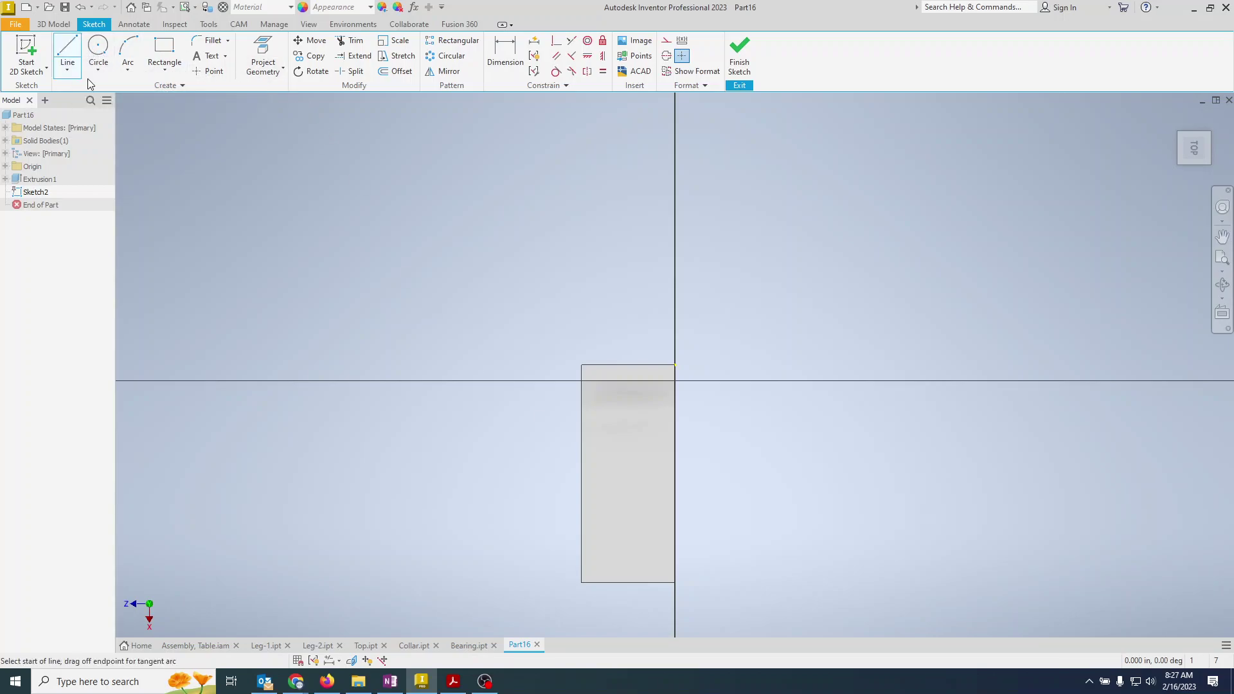
{"action": "left_click", "coordinate": [582, 583]}
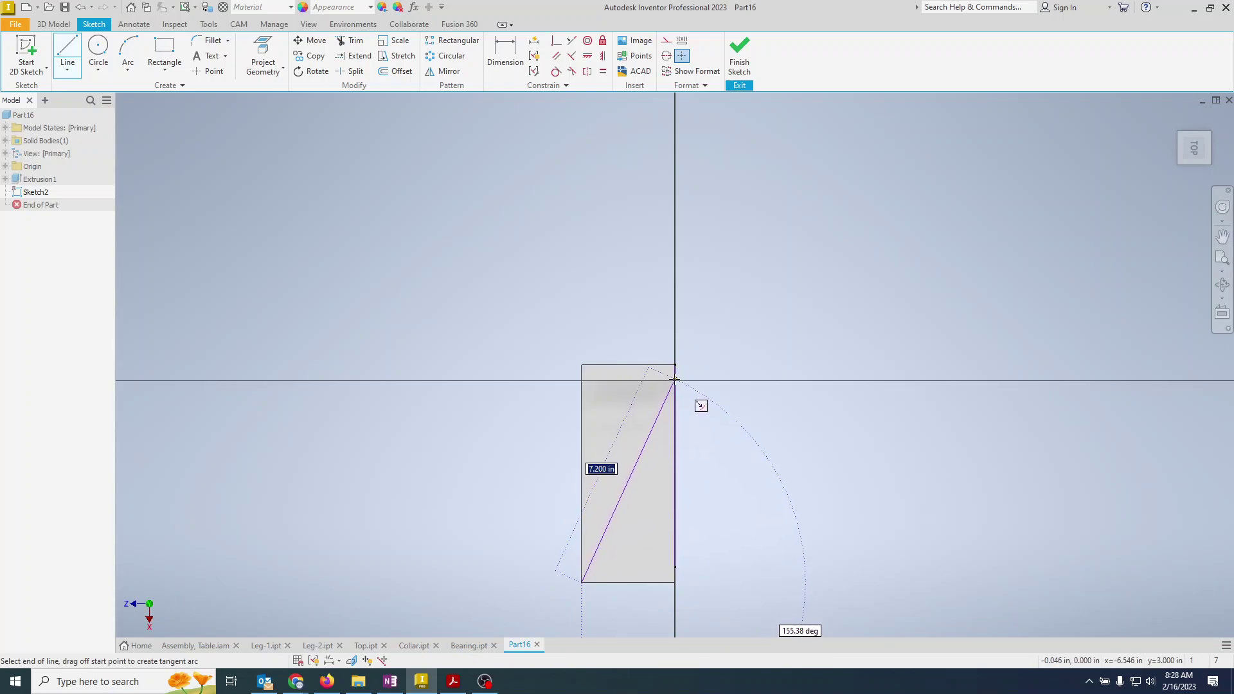
{"action": "key", "text": "Escape"}
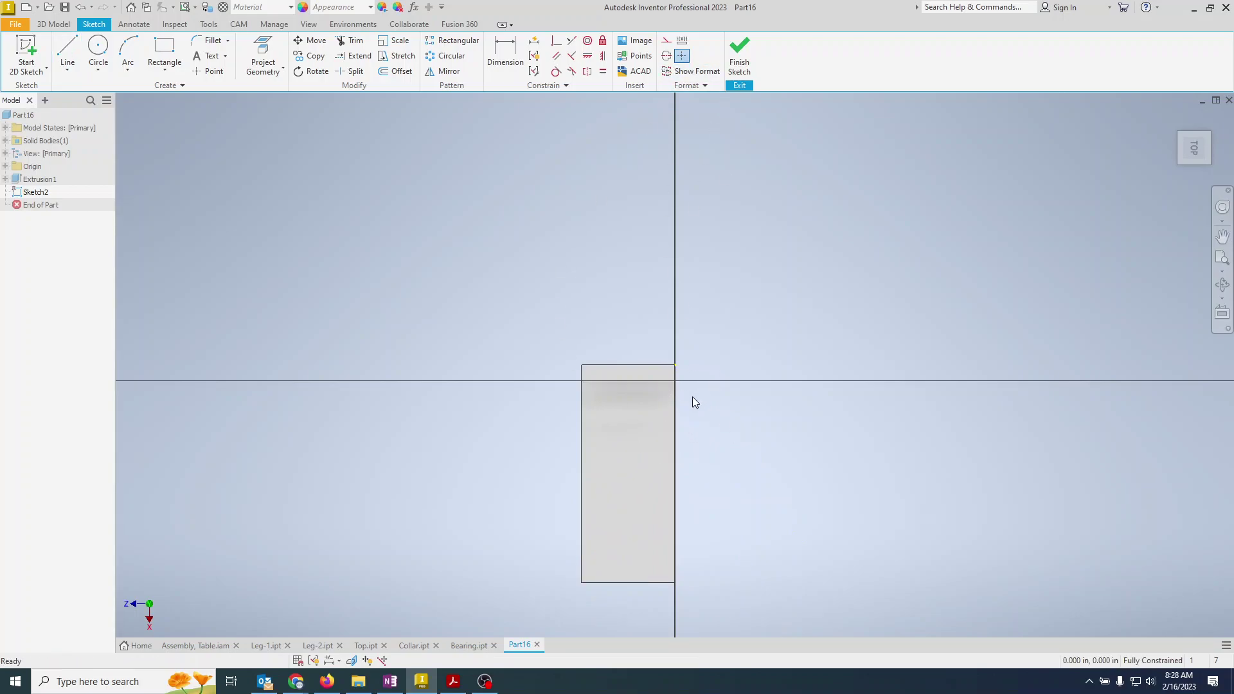
{"action": "left_click", "coordinate": [739, 55]}
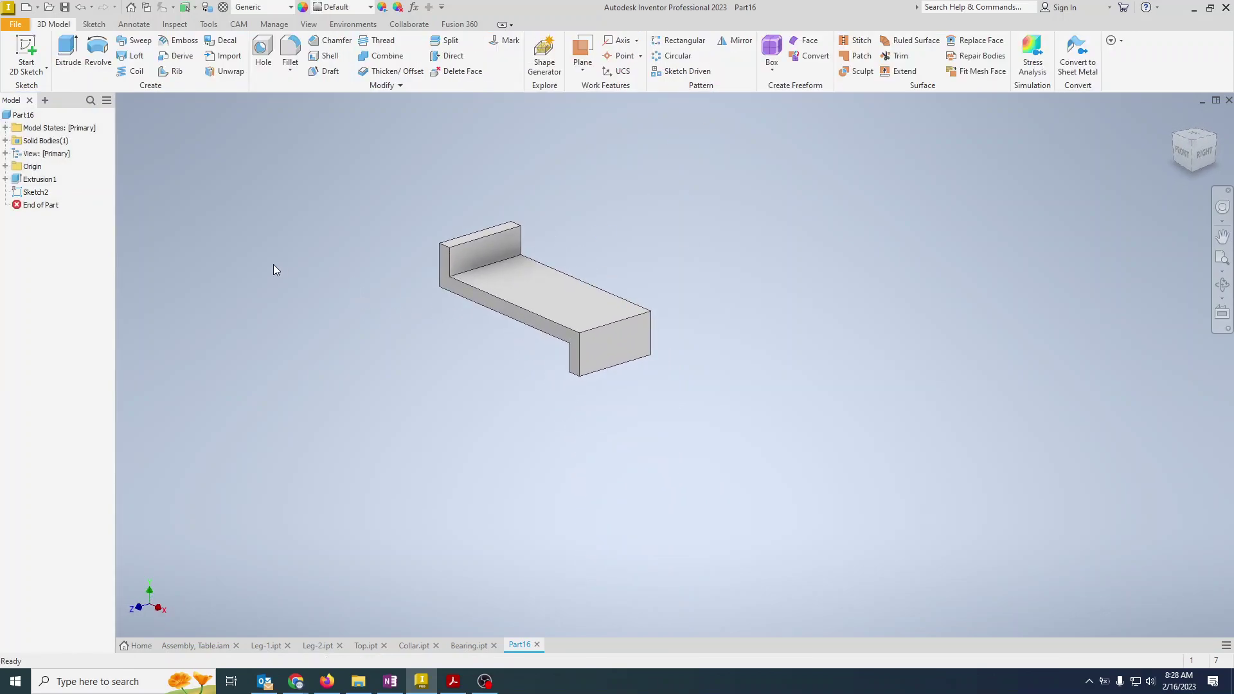
{"action": "right_click", "coordinate": [17, 192]}
{"action": "left_click", "coordinate": [72, 235]}
Edit the base plate extrusion so its direction is symmetric about the sketch plane
{"action": "right_click", "coordinate": [27, 179]}
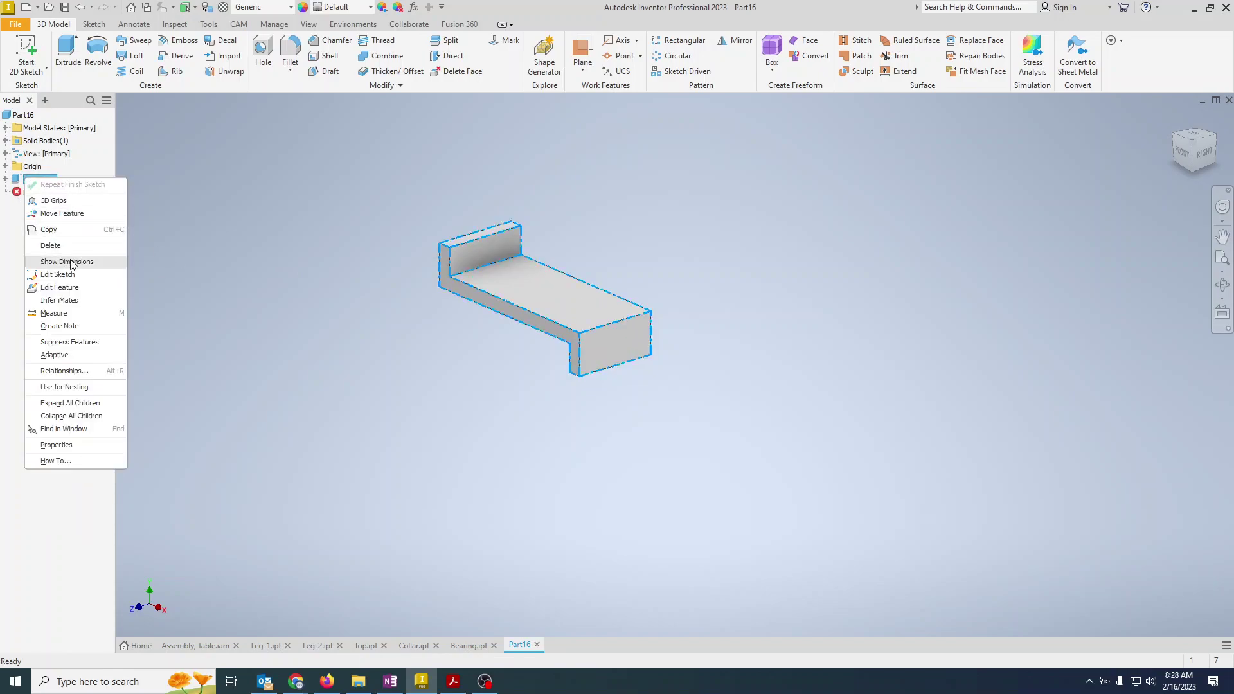
{"action": "left_click", "coordinate": [78, 289]}
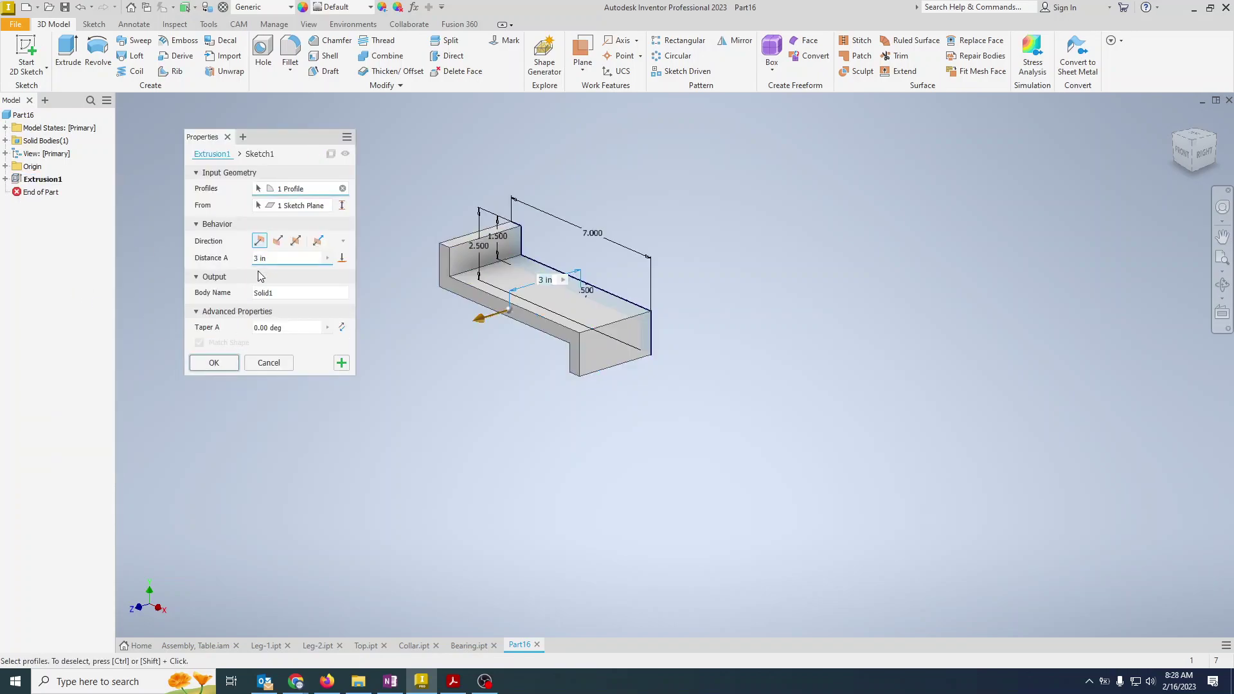
{"action": "left_click", "coordinate": [296, 242]}
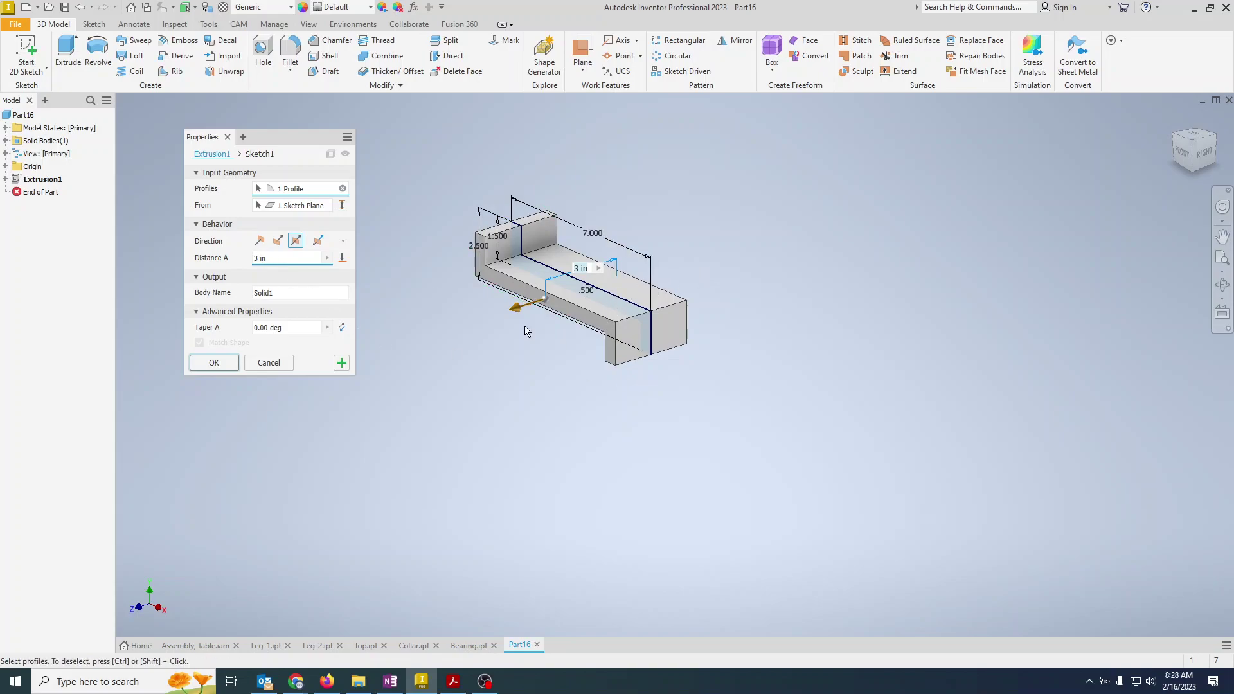
{"action": "left_click", "coordinate": [214, 364]}
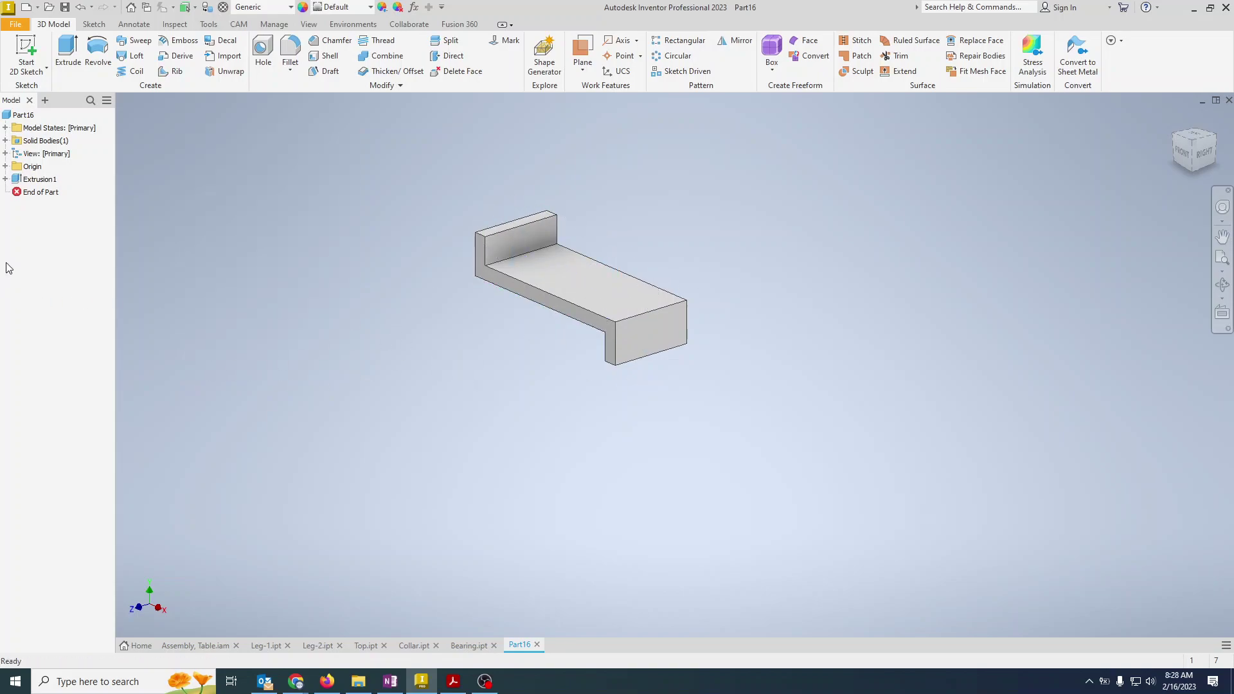
Create a sketch on the upper face of the plate's flat middle section and open it for editing
{"action": "left_click", "coordinate": [15, 41]}
{"action": "left_click", "coordinate": [566, 293]}
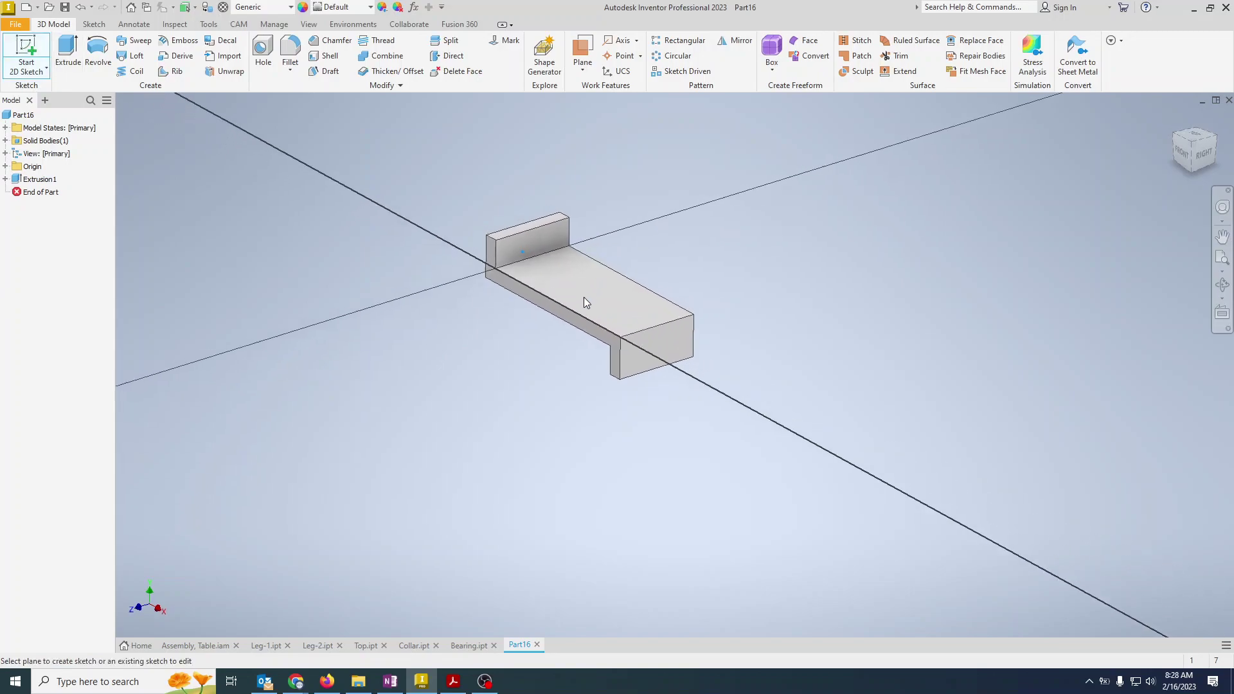
{"action": "middle_click_drag", "start_coordinate": [768, 584], "coordinate": [707, 453]}
{"action": "left_click", "coordinate": [740, 54]}
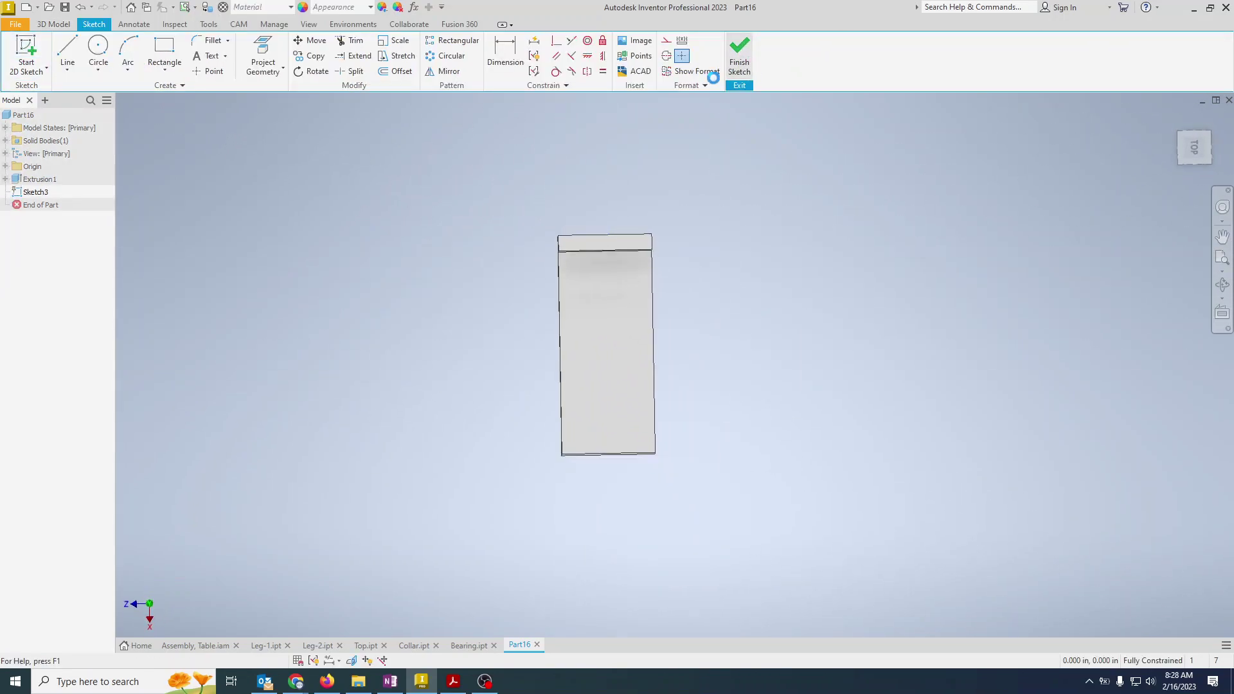
{"action": "right_click", "coordinate": [27, 192]}
{"action": "left_click", "coordinate": [64, 245]}
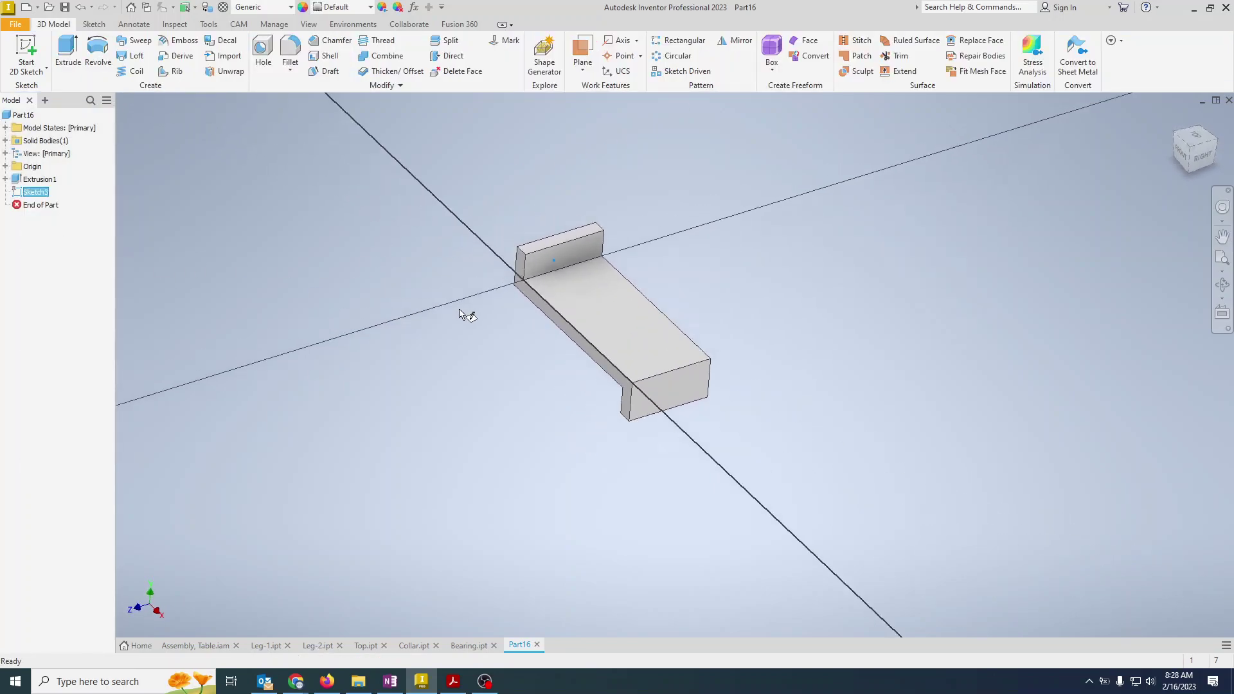
Expand the part's origin geometry and check where the XY plane and center point lie on the plate
{"action": "left_click", "coordinate": [6, 167]}
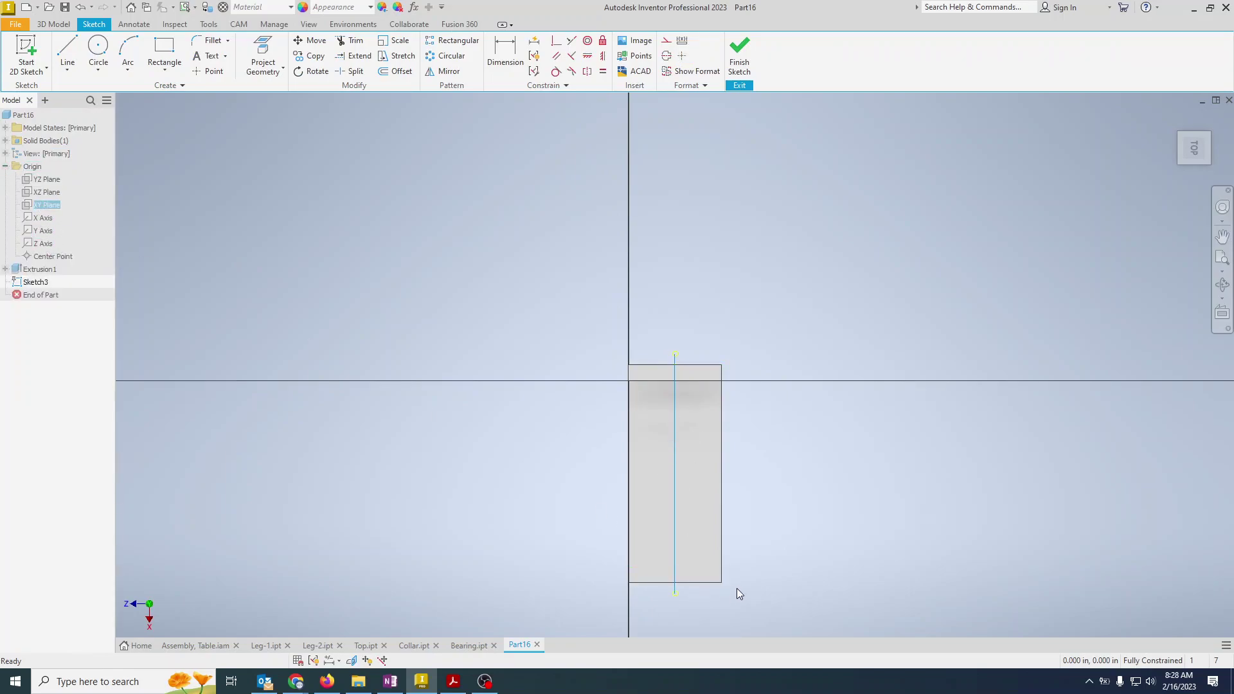
{"action": "middle_click_drag", "start_coordinate": [738, 590], "coordinate": [703, 476]}
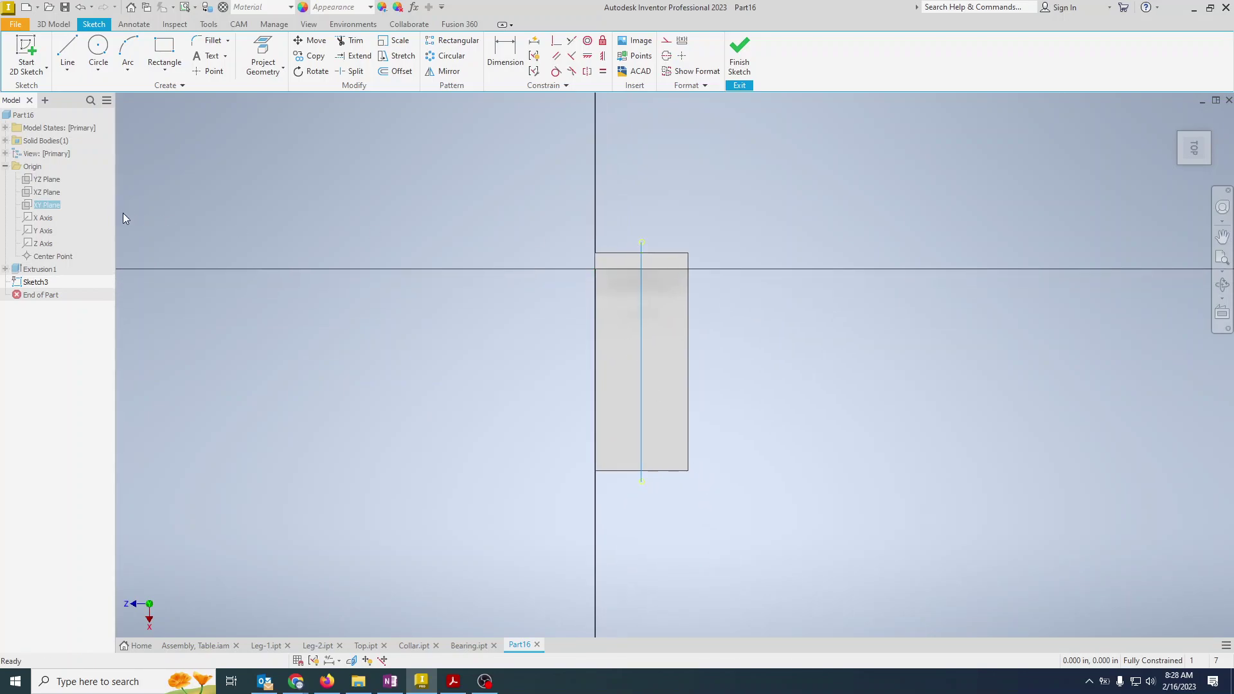
{"action": "left_click", "coordinate": [47, 259]}
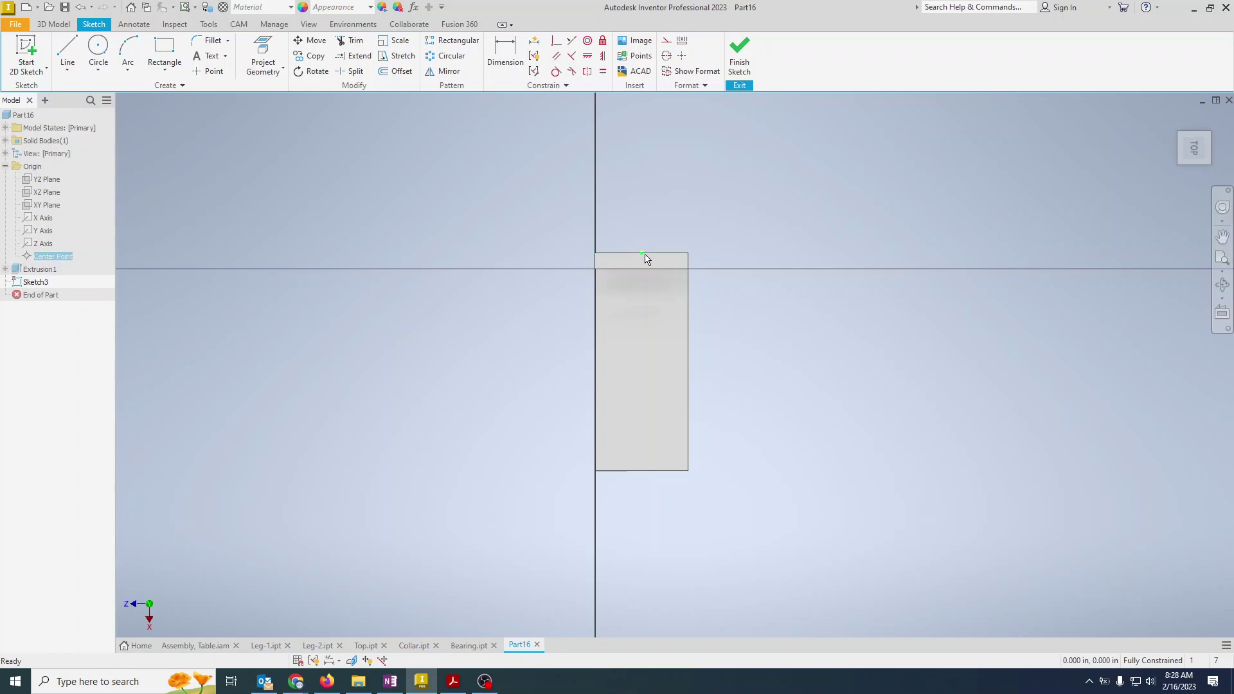
{"action": "left_click", "coordinate": [546, 349]}
Draw a lengthwise line from the midpoint of the upright leg's inner edge toward the plate's middle
{"action": "left_click", "coordinate": [99, 51]}
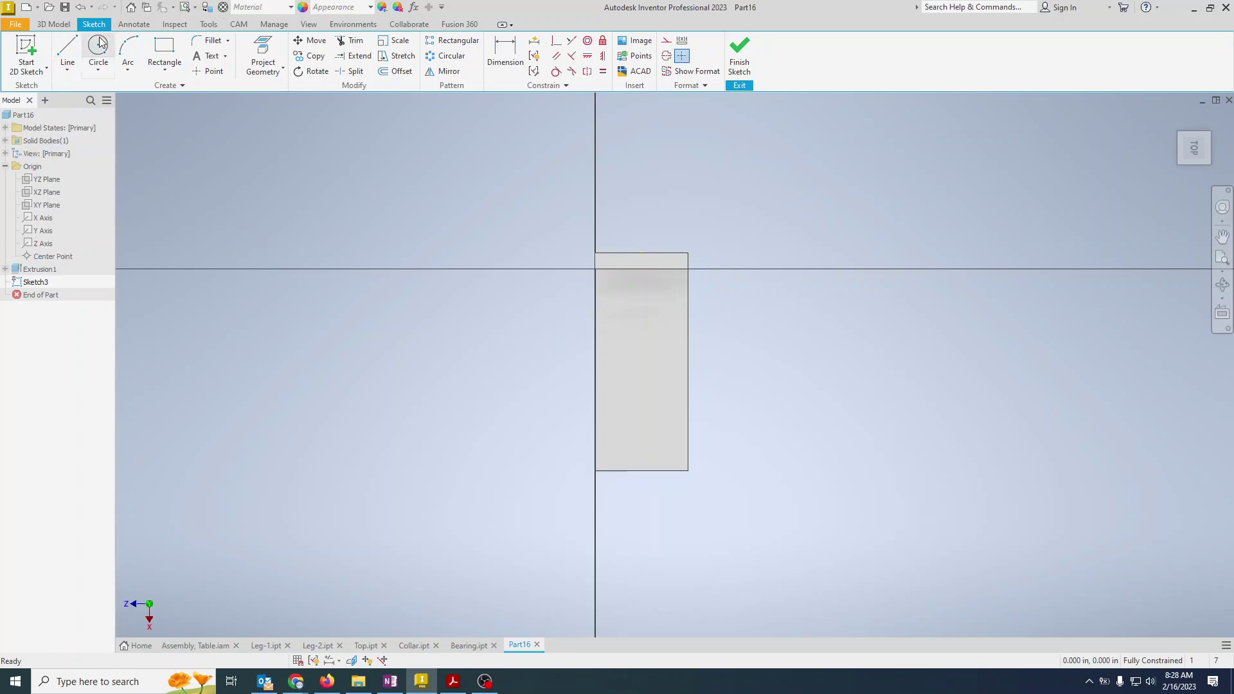
{"action": "key", "text": "l"}
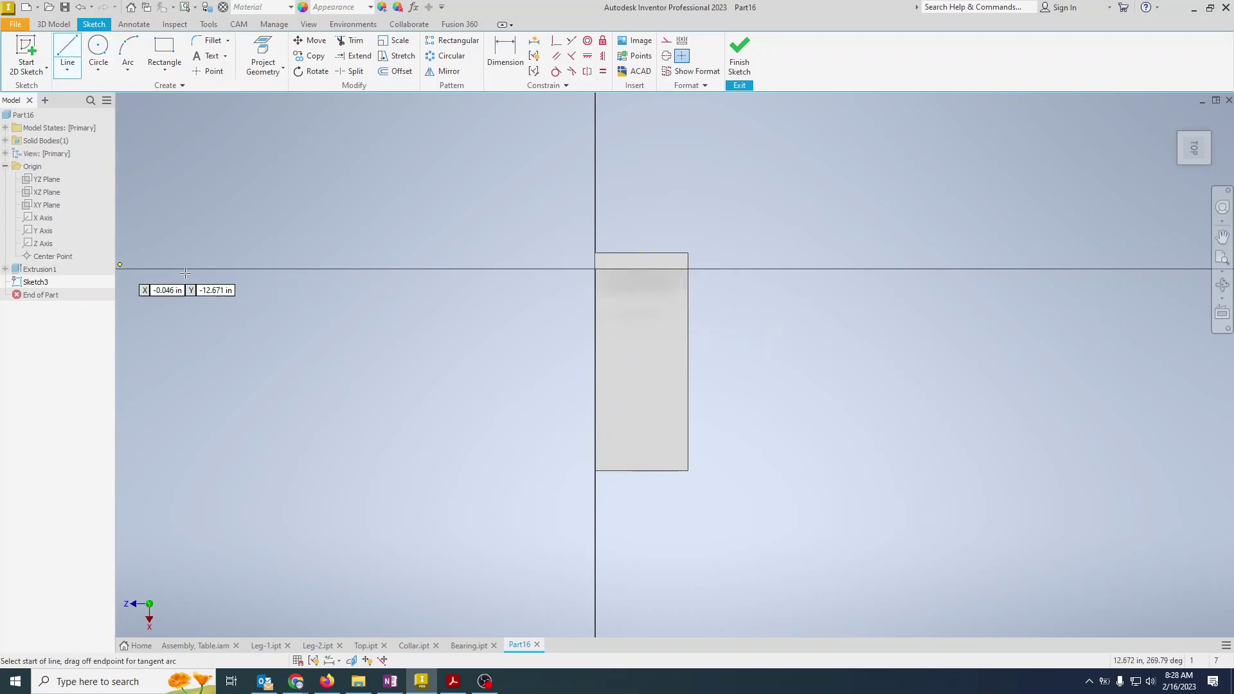
{"action": "left_click", "coordinate": [641, 254]}
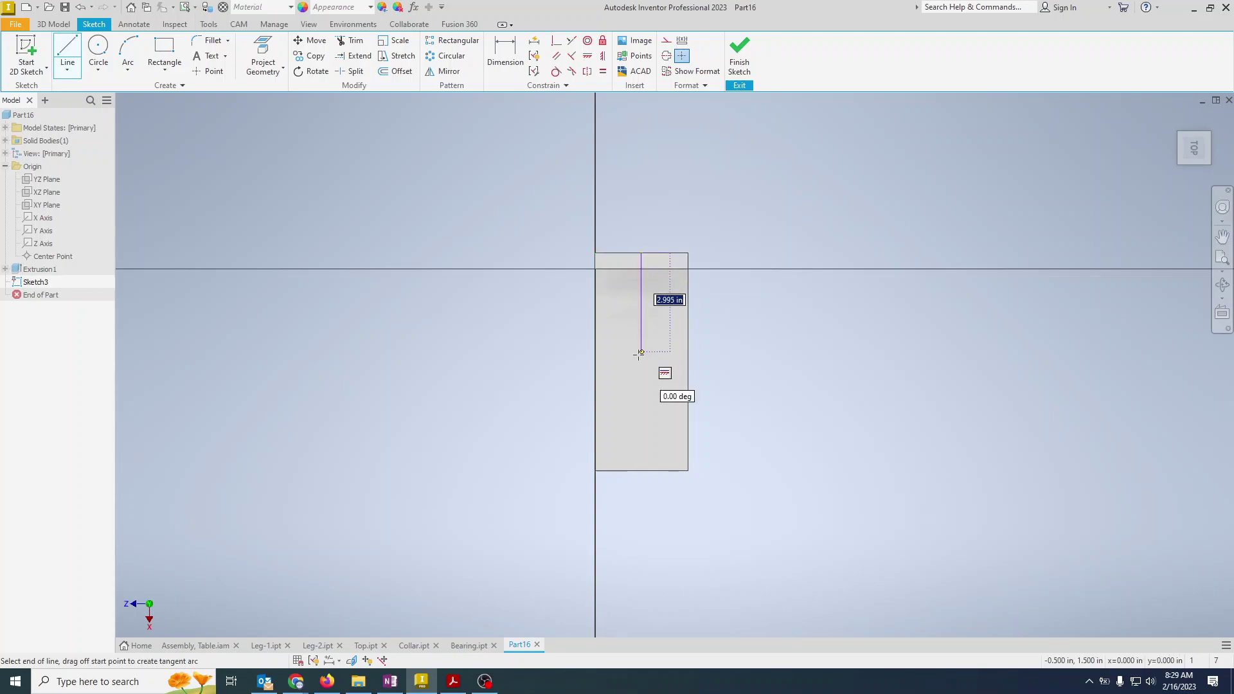
{"action": "key", "text": "Escape"}
{"action": "left_click", "coordinate": [642, 382]}
{"action": "key", "text": "Escape"}
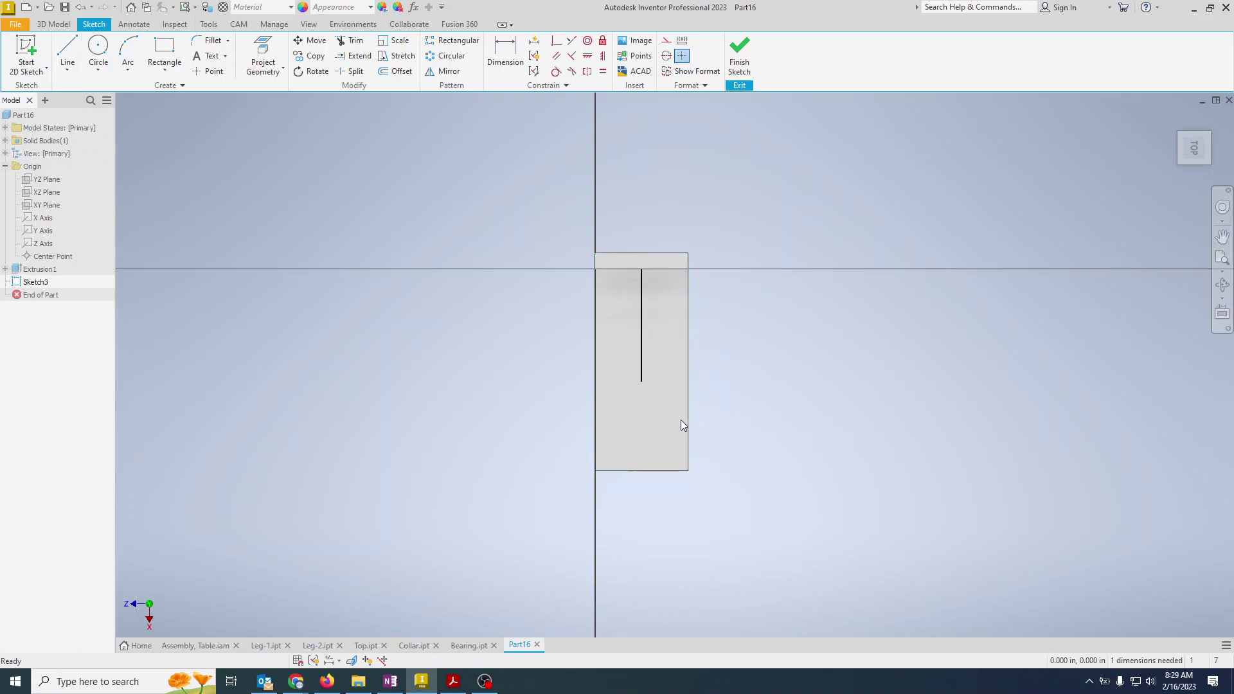
Check the hole layout in the PDF drawing, and draw a line from the long edge's midpoint perpendicular to the lengthwise line
{"action": "key", "text": "F6"}
{"action": "key", "text": "alt+Tab"}
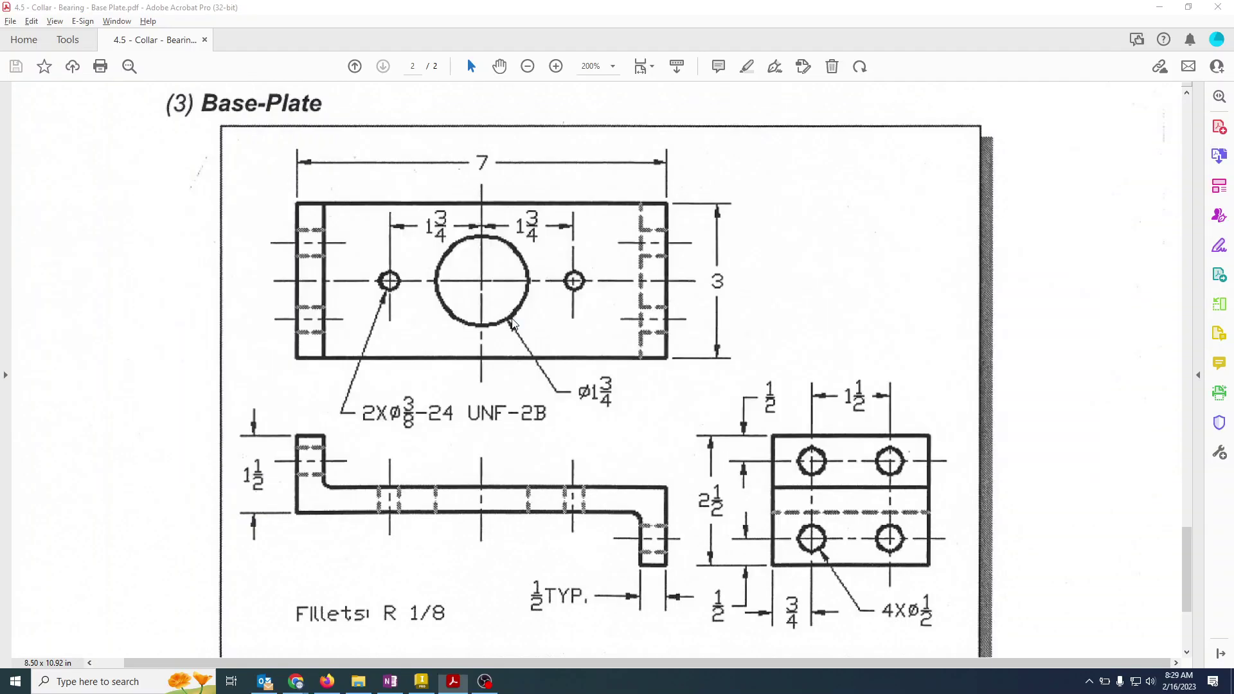
{"action": "key", "text": "alt+Tab"}
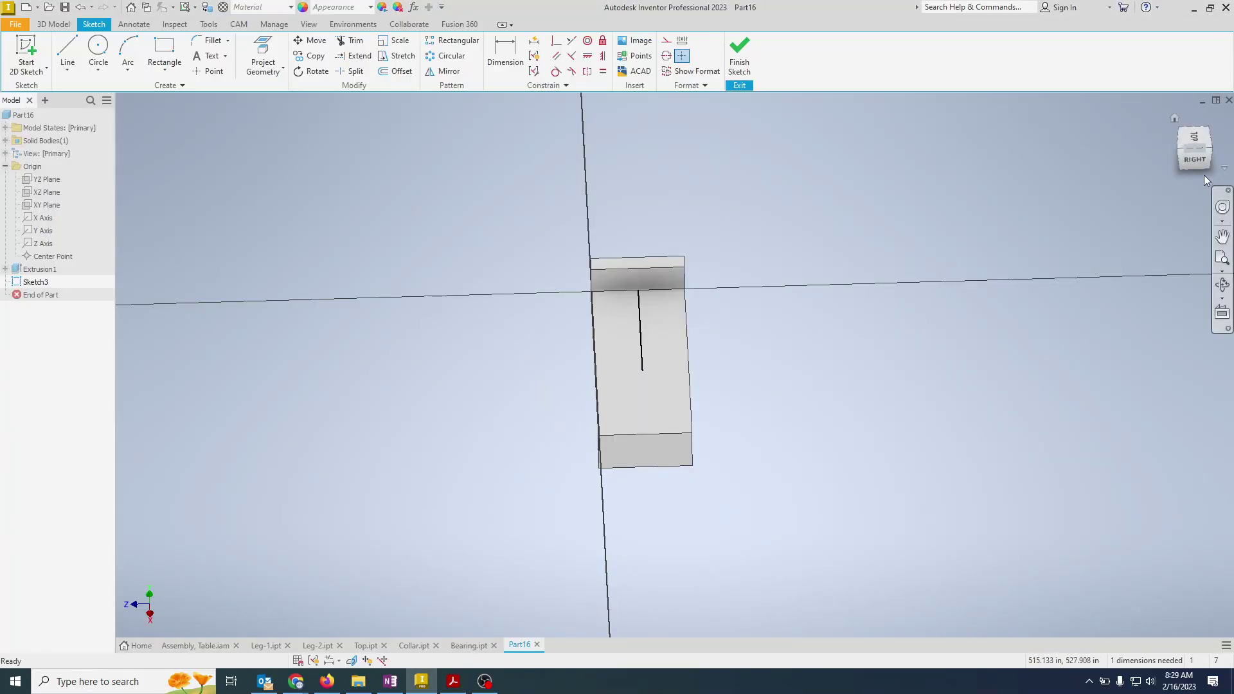
{"action": "left_click", "coordinate": [1195, 135]}
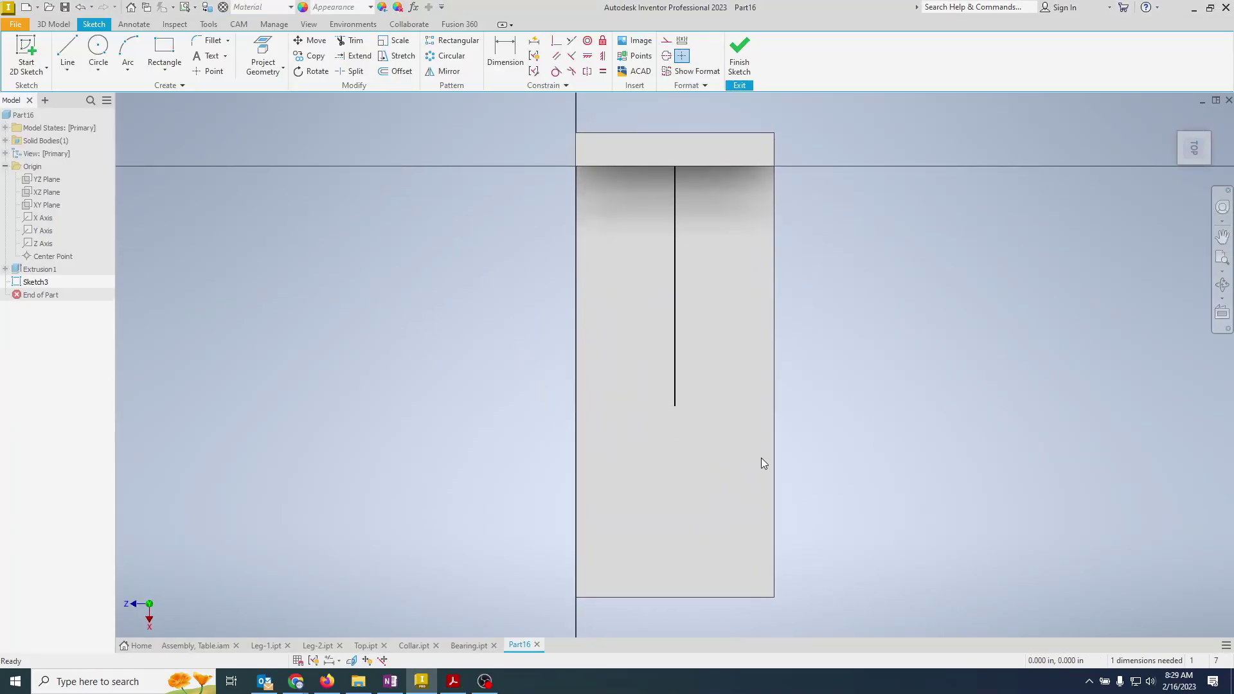
{"action": "left_click", "coordinate": [67, 51]}
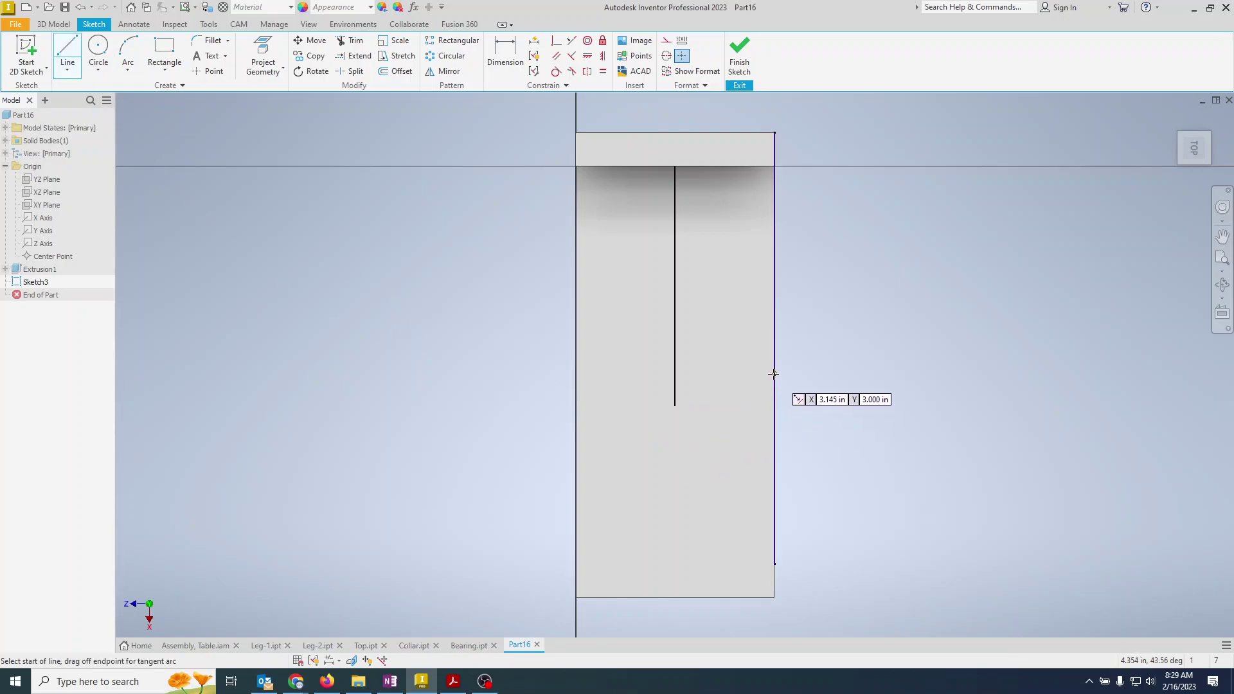
{"action": "middle_click_drag", "start_coordinate": [733, 508], "coordinate": [795, 386], "text": "shift"}
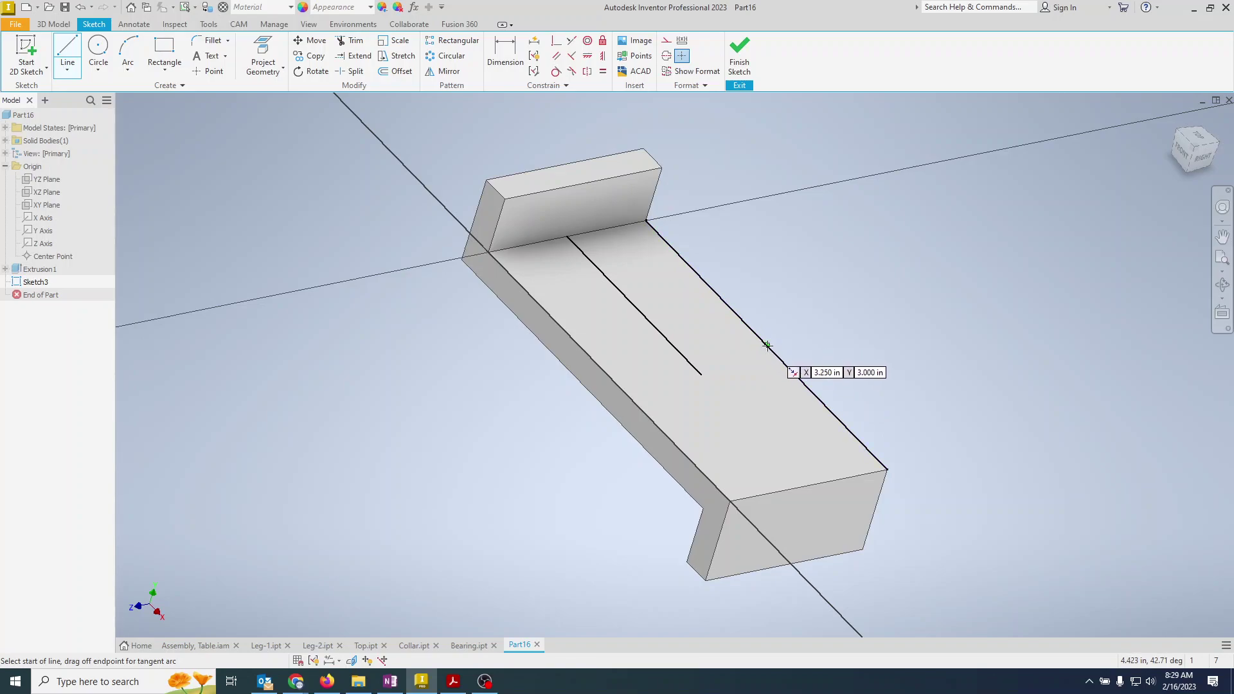
{"action": "left_click", "coordinate": [768, 345]}
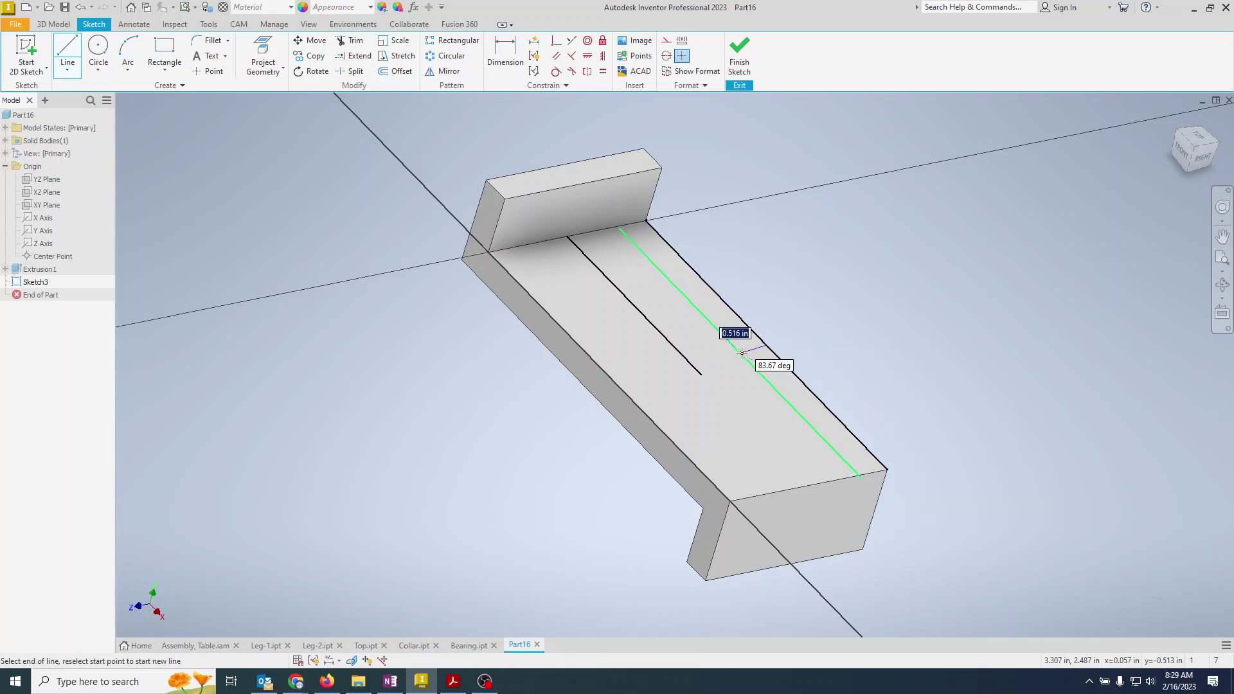
{"action": "left_click", "coordinate": [1200, 137]}
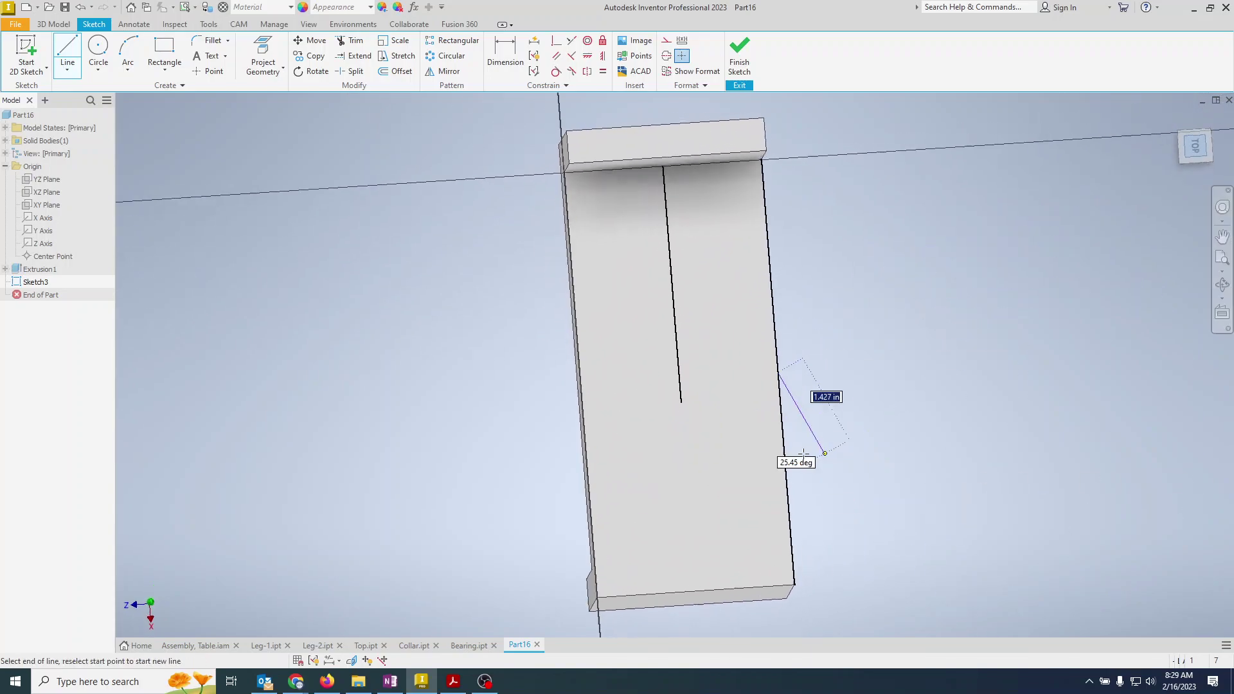
{"action": "left_click", "coordinate": [677, 381]}
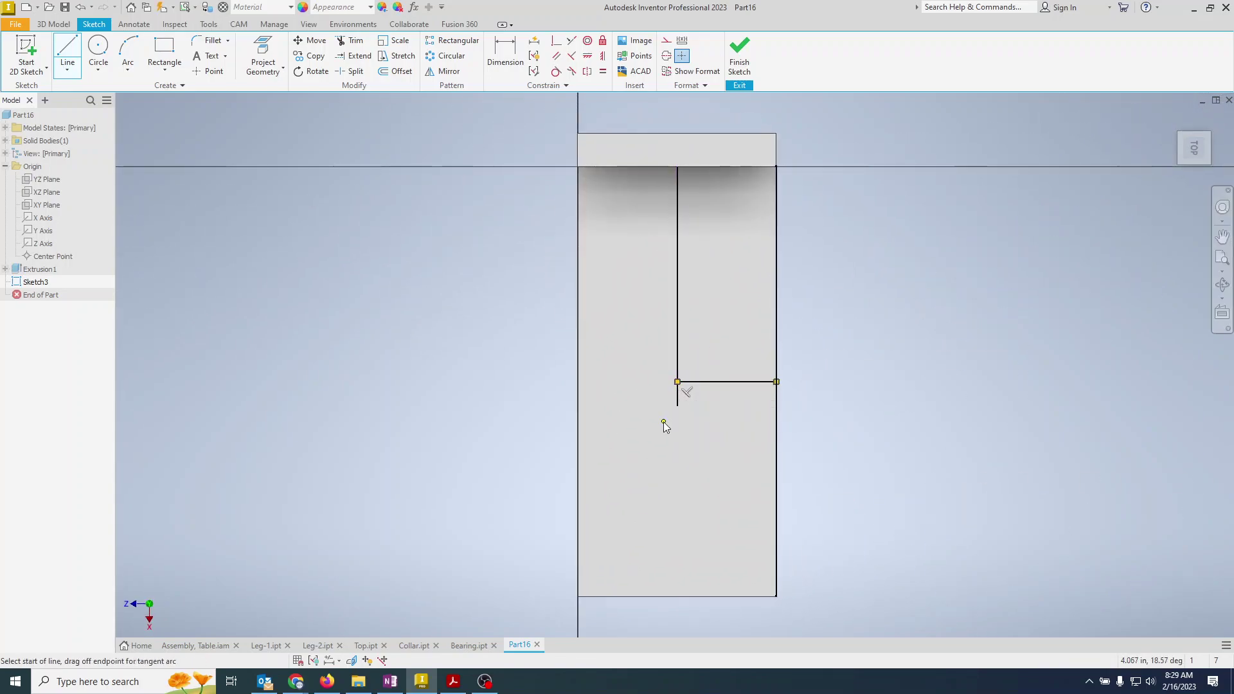
{"action": "key", "text": "Escape"}
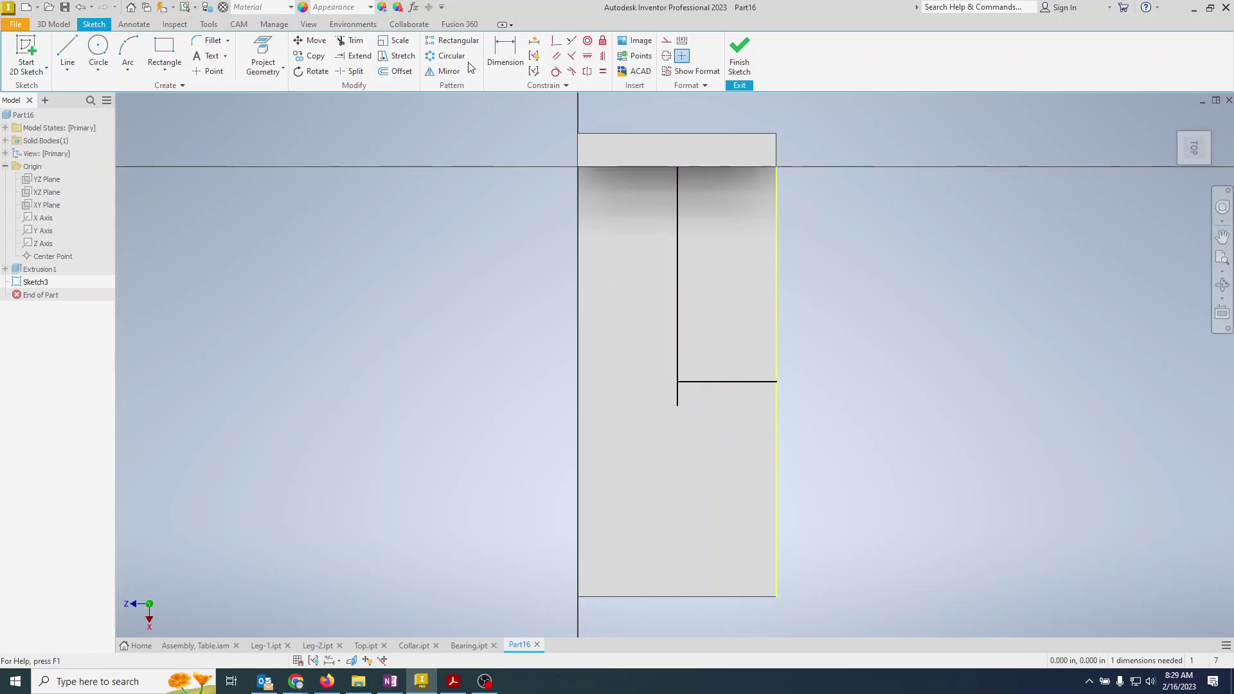
Make the free end of the lengthwise line coincident with the inner end of the crosswise line
{"action": "left_click", "coordinate": [554, 44]}
{"action": "left_click", "coordinate": [678, 407]}
{"action": "left_click", "coordinate": [678, 384]}
{"action": "key", "text": "Escape"}
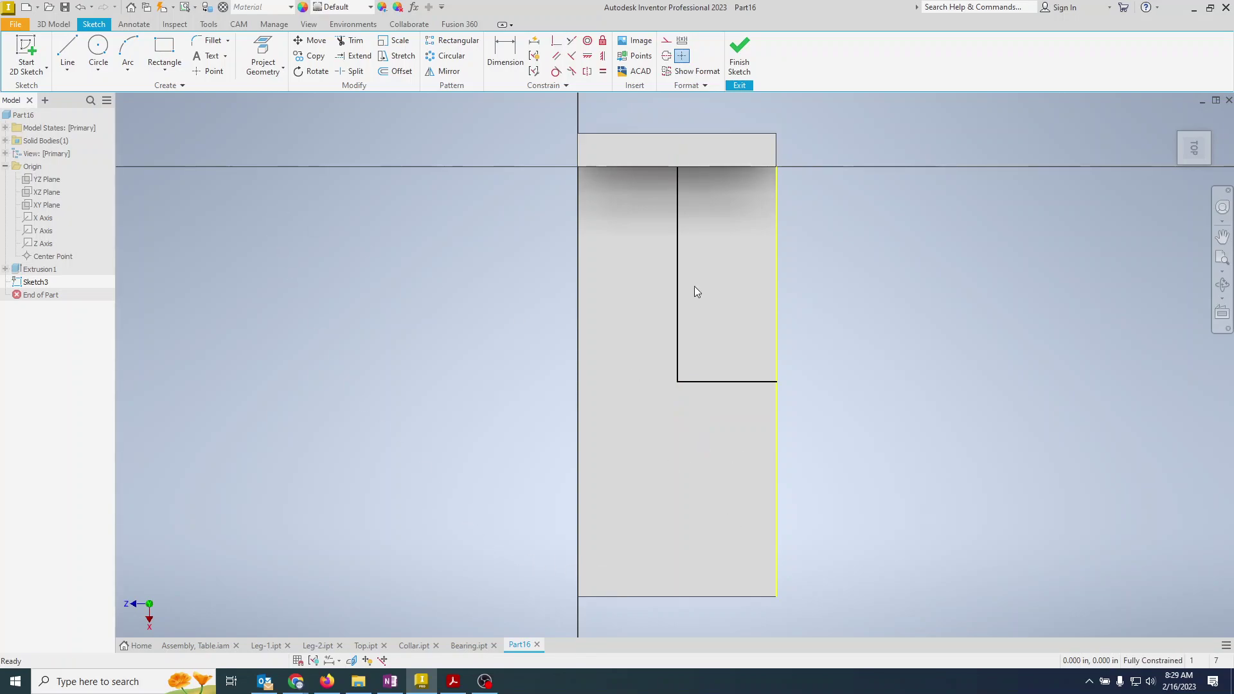
Draw a diagonal line across the plate's top face, from the outer end corner to the opposite corner at the upright leg
{"action": "left_click", "coordinate": [67, 51]}
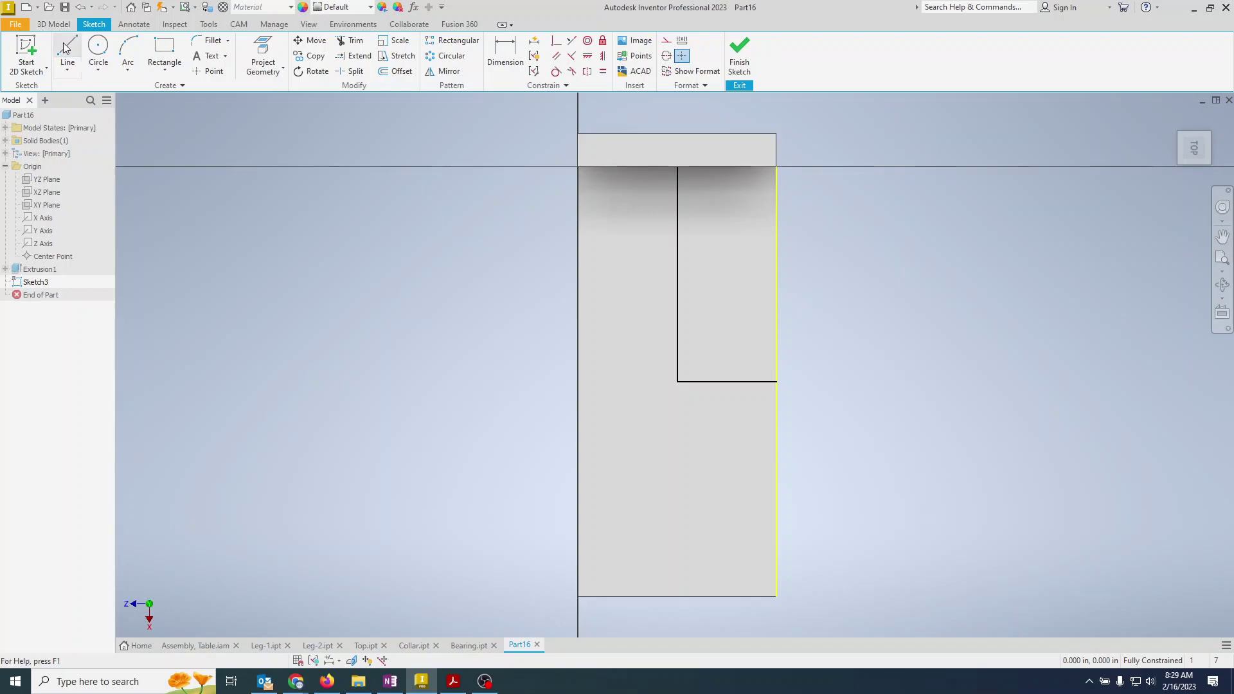
{"action": "mouse_move", "coordinate": [354, 491]}
{"action": "middle_mouse_down", "text": "shift"}
{"action": "mouse_move", "coordinate": [350, 449]}
{"action": "mouse_move", "coordinate": [474, 515]}
{"action": "mouse_move", "coordinate": [497, 496]}
{"action": "middle_mouse_up", "text": "shift"}
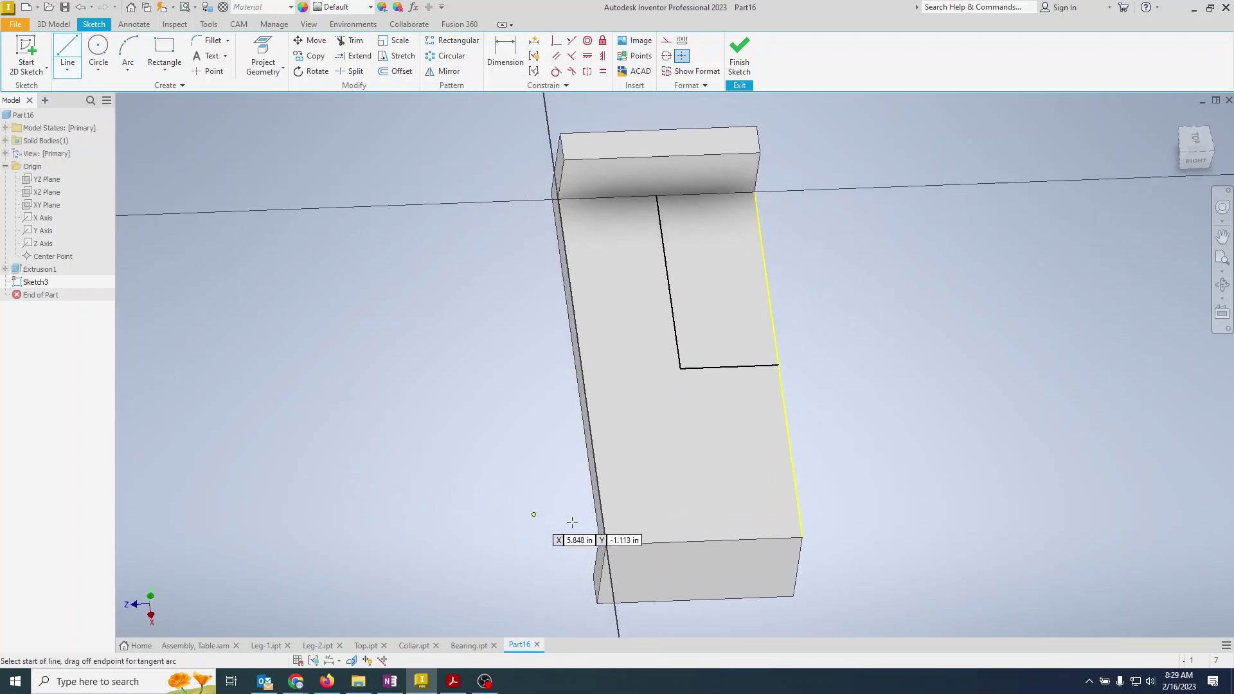
{"action": "left_click", "coordinate": [606, 544]}
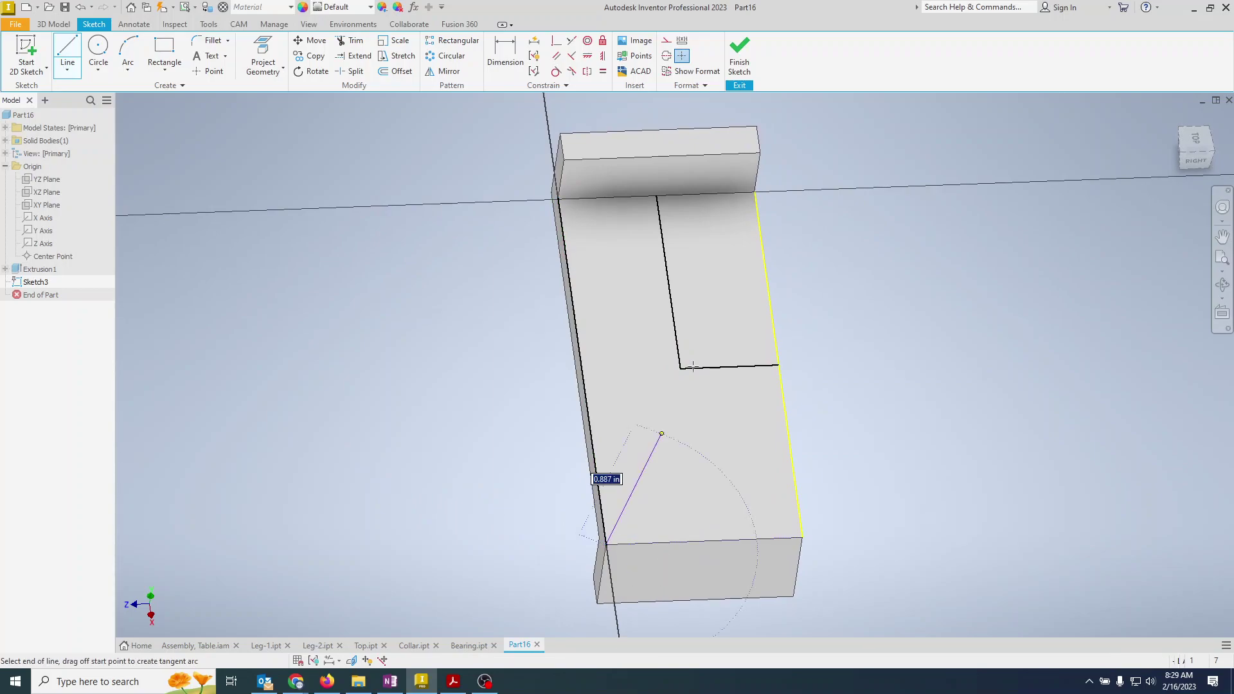
{"action": "left_click", "coordinate": [756, 192]}
{"action": "key", "text": "Escape"}
{"action": "left_click", "coordinate": [217, 72]}
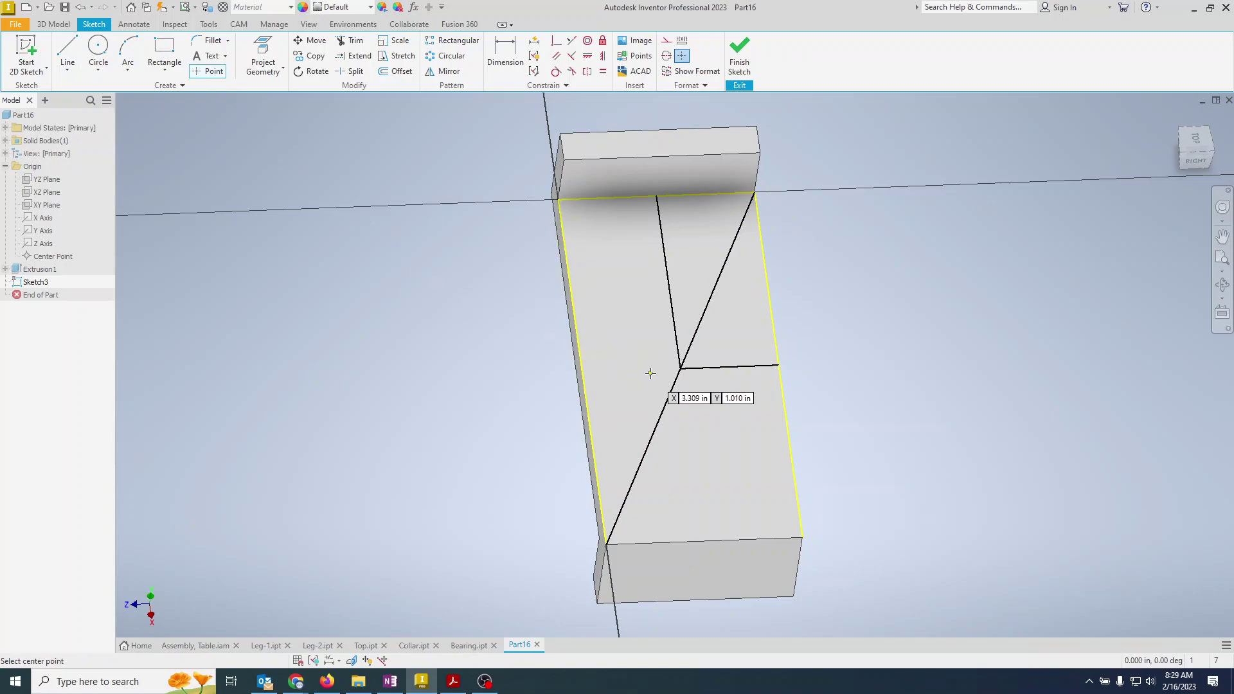
{"action": "key", "text": "Escape"}
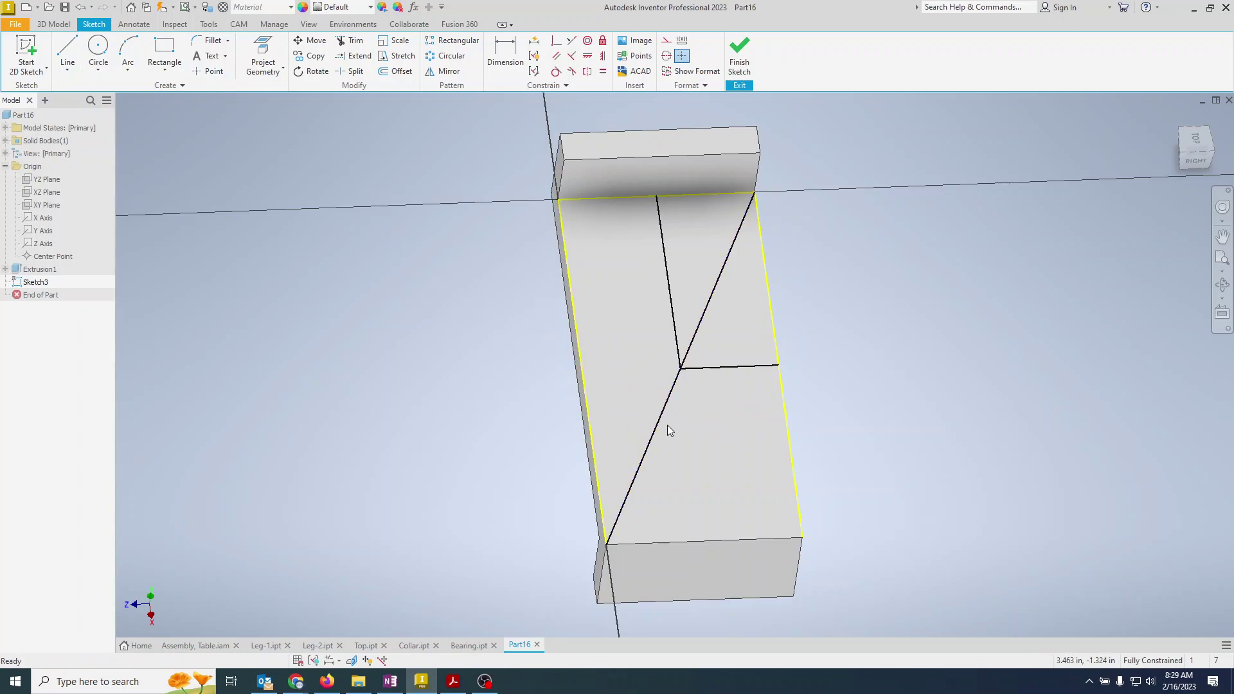
Delete the lengthwise and crosswise locating lines, keeping only the diagonal
{"action": "left_click", "coordinate": [676, 317]}
{"action": "key", "text": "Delete"}
{"action": "left_click", "coordinate": [740, 368]}
{"action": "key", "text": "Delete"}
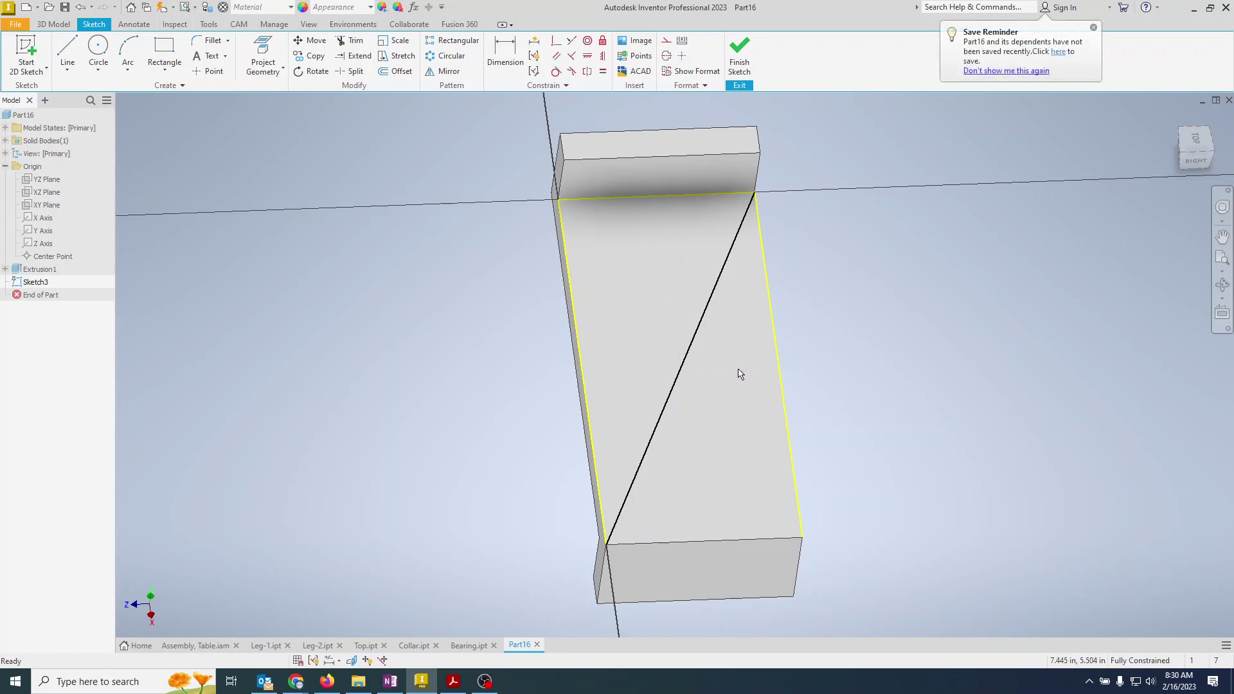
Convert the diagonal to construction geometry and place a sketch point at its midpoint
{"action": "left_click", "coordinate": [667, 39]}
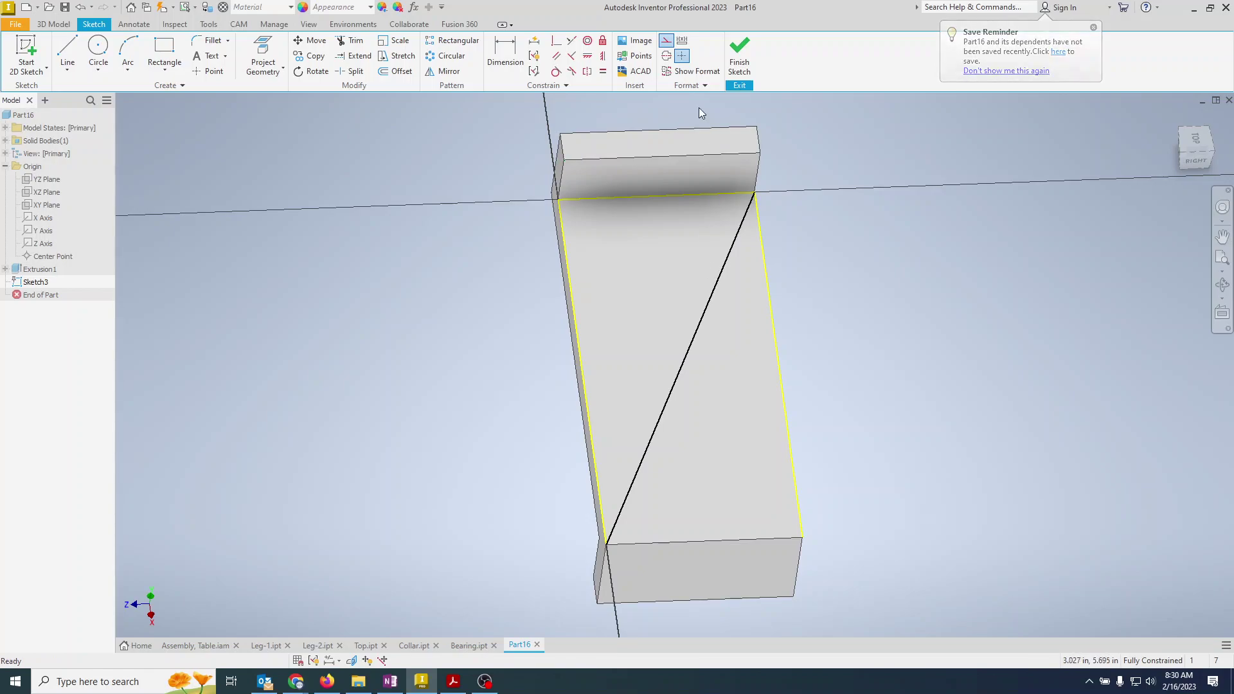
{"action": "left_click", "coordinate": [721, 284]}
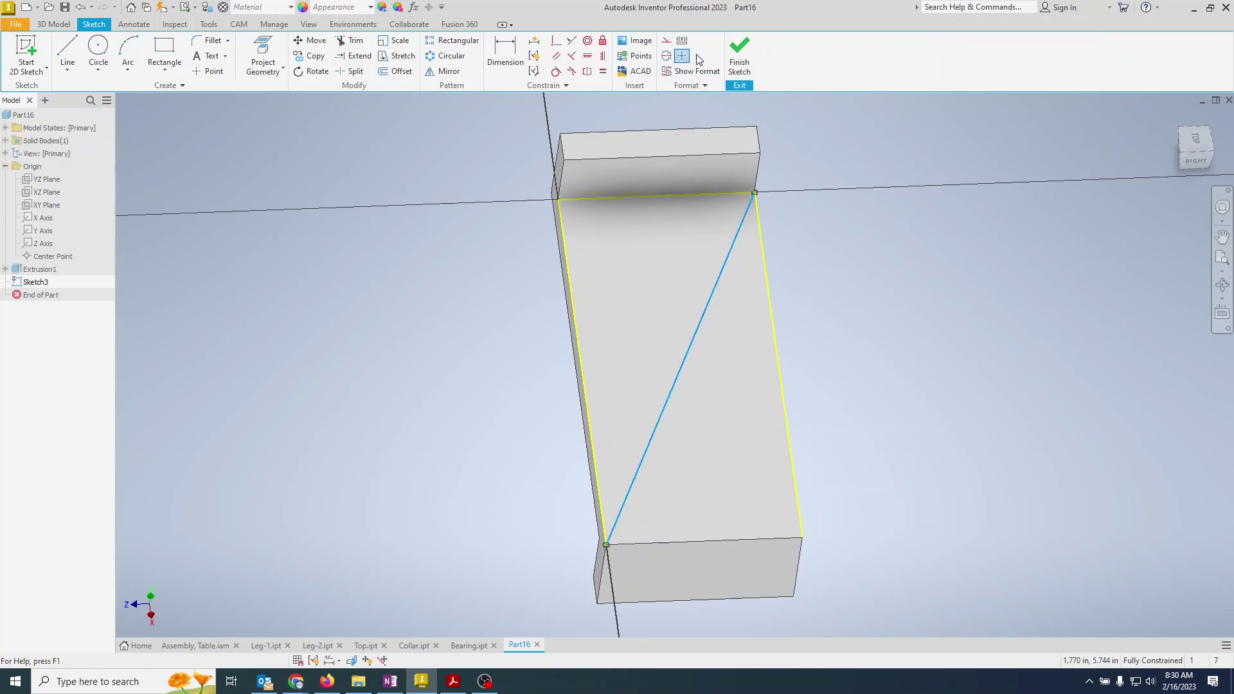
{"action": "left_click", "coordinate": [667, 40]}
{"action": "left_click", "coordinate": [199, 75]}
{"action": "left_click", "coordinate": [680, 368]}
{"action": "key", "text": "Escape"}
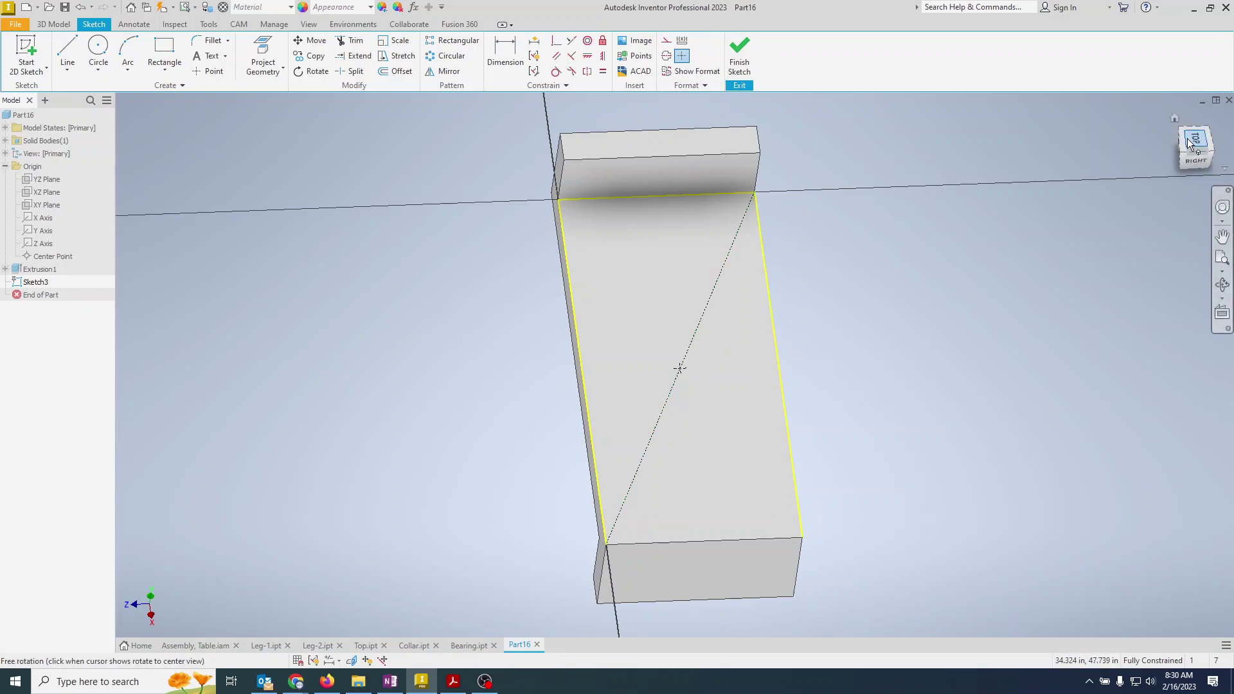
Draw a 1.75 in diameter circle centered on the diagonal's midpoint, checking the large hole's diameter in the PDF drawing
{"action": "left_click_drag", "start_coordinate": [1194, 147], "coordinate": [1088, 190]}
{"action": "key", "text": "c"}
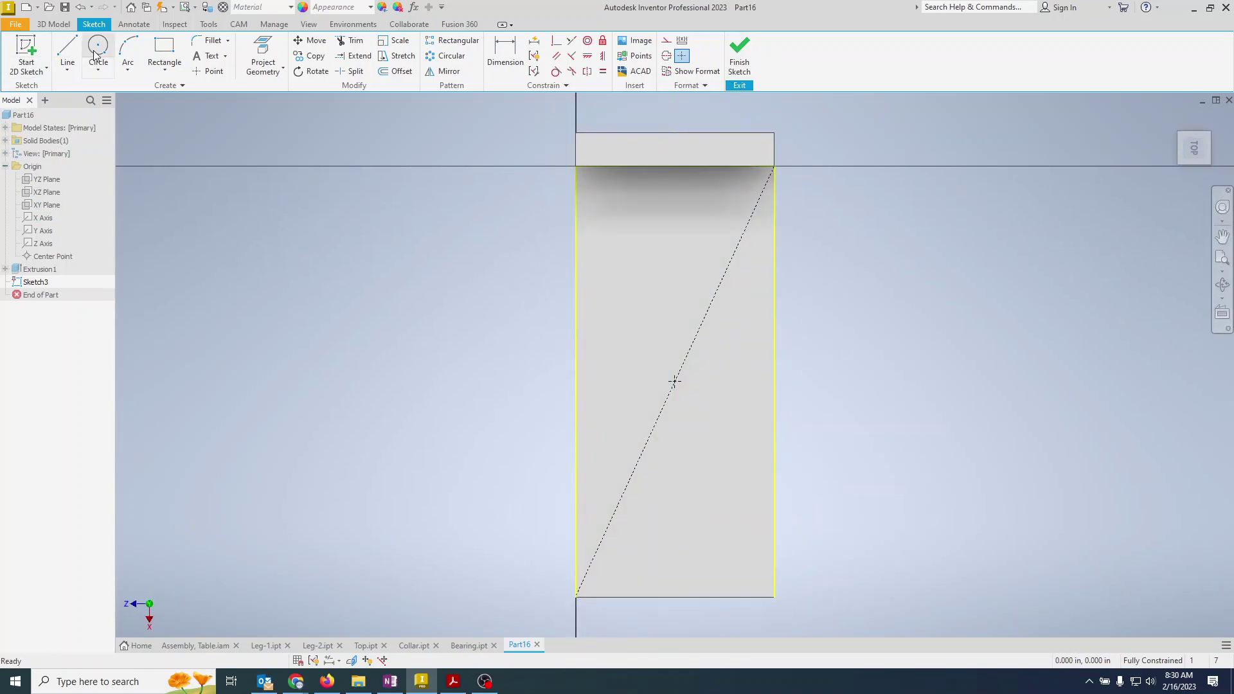
{"action": "left_click", "coordinate": [674, 381]}
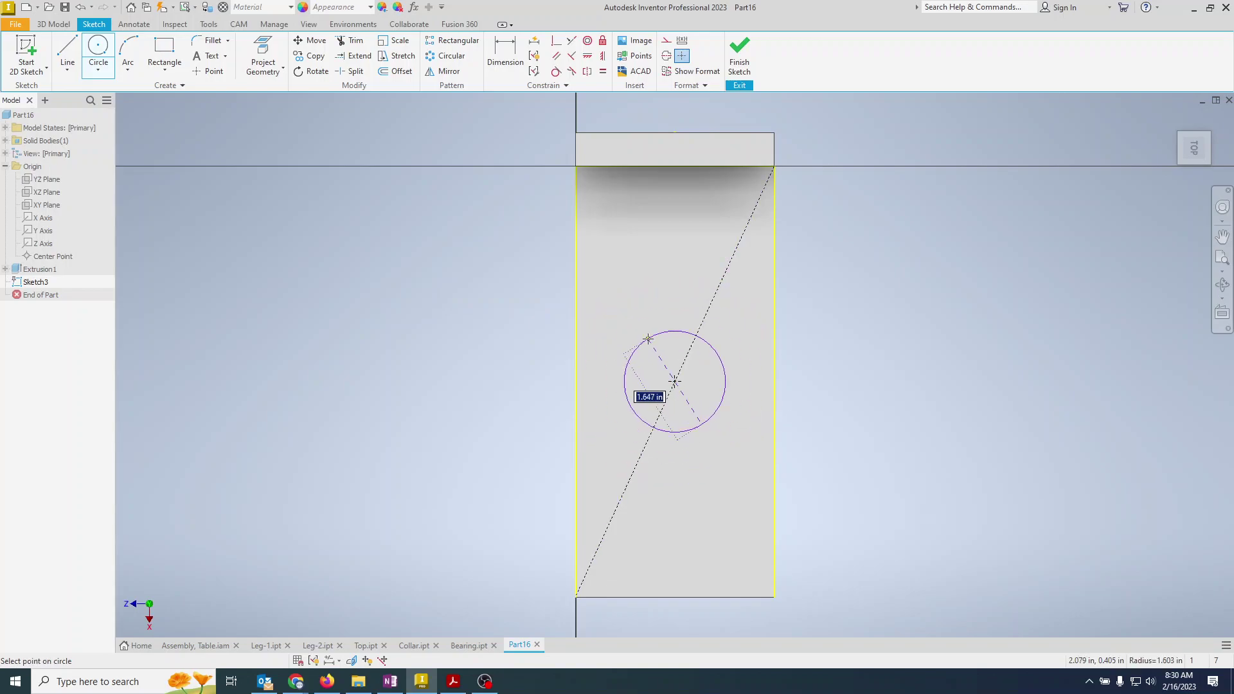
{"action": "key", "text": "alt+Tab"}
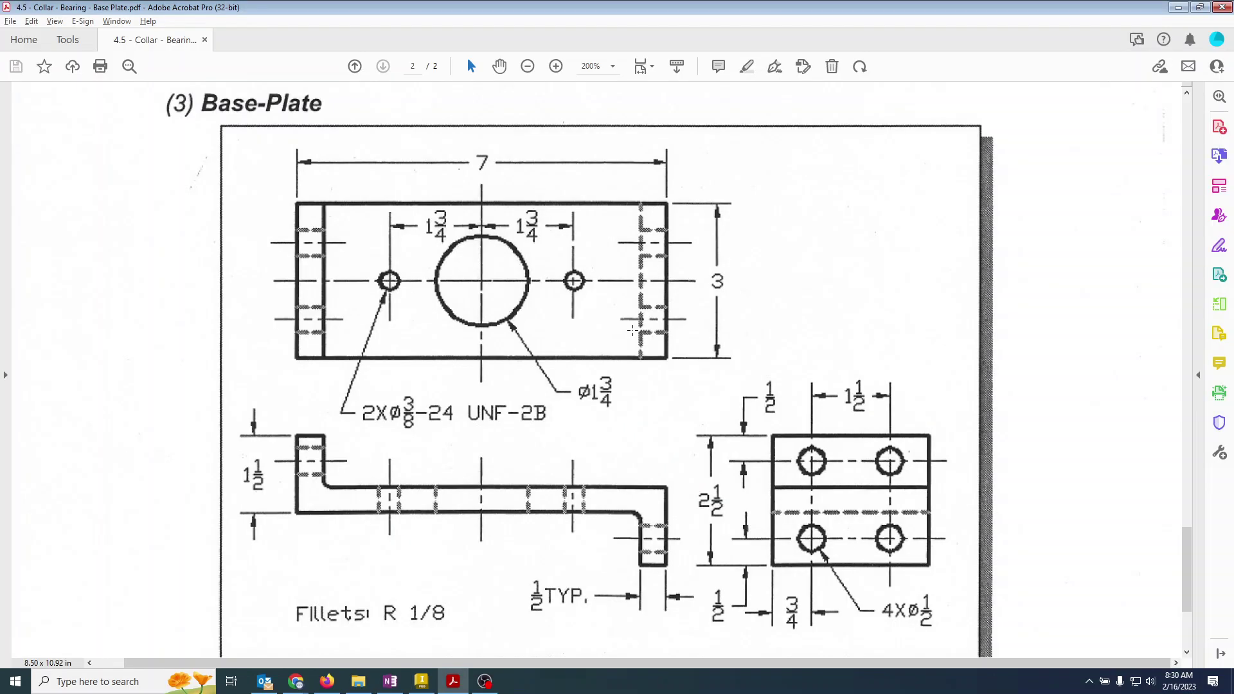
{"action": "key", "text": "alt+Tab"}
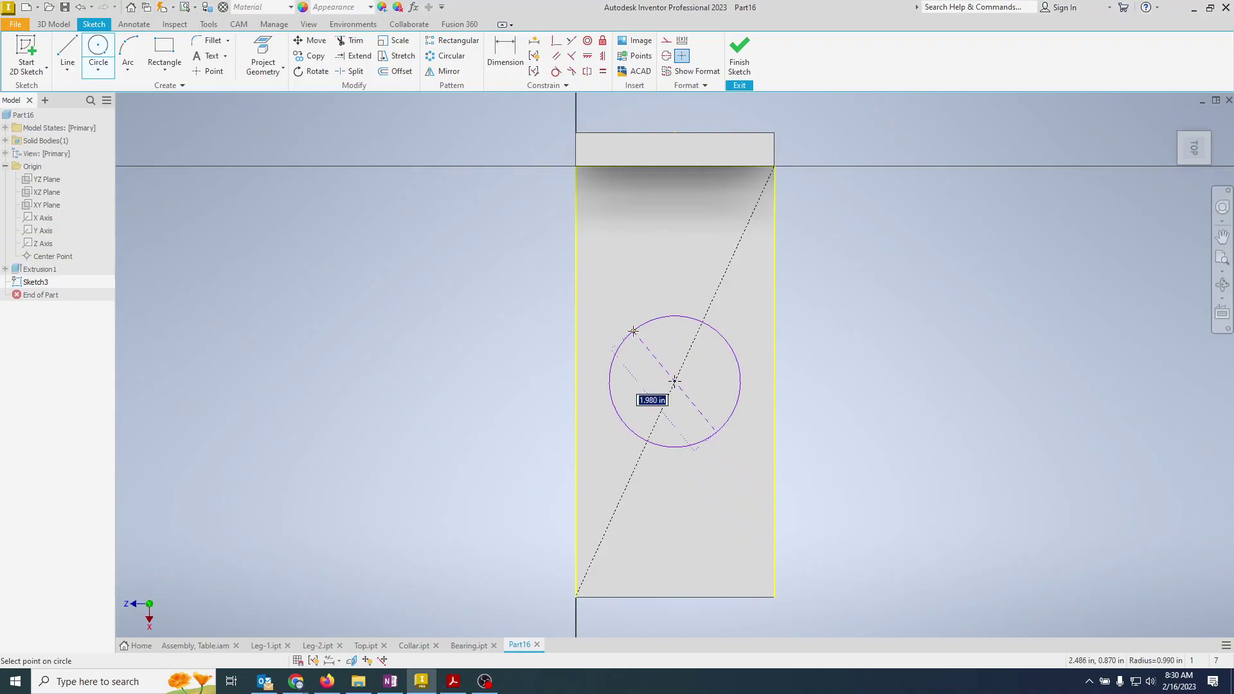
{"action": "type", "text": "1"}
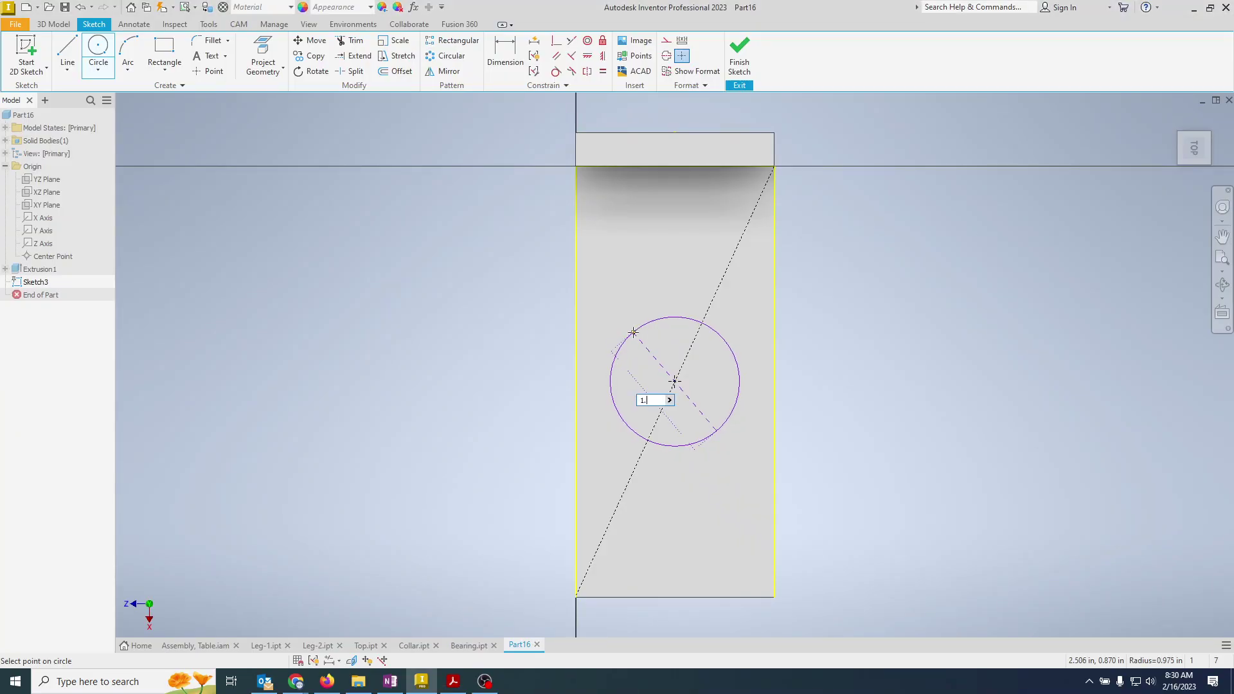
{"action": "type", "text": ".75"}
{"action": "key", "text": "Return"}
{"action": "key", "text": "Escape"}
Finish the sketch and extrude the circle as a cut through the entire plate
{"action": "left_click", "coordinate": [739, 54]}
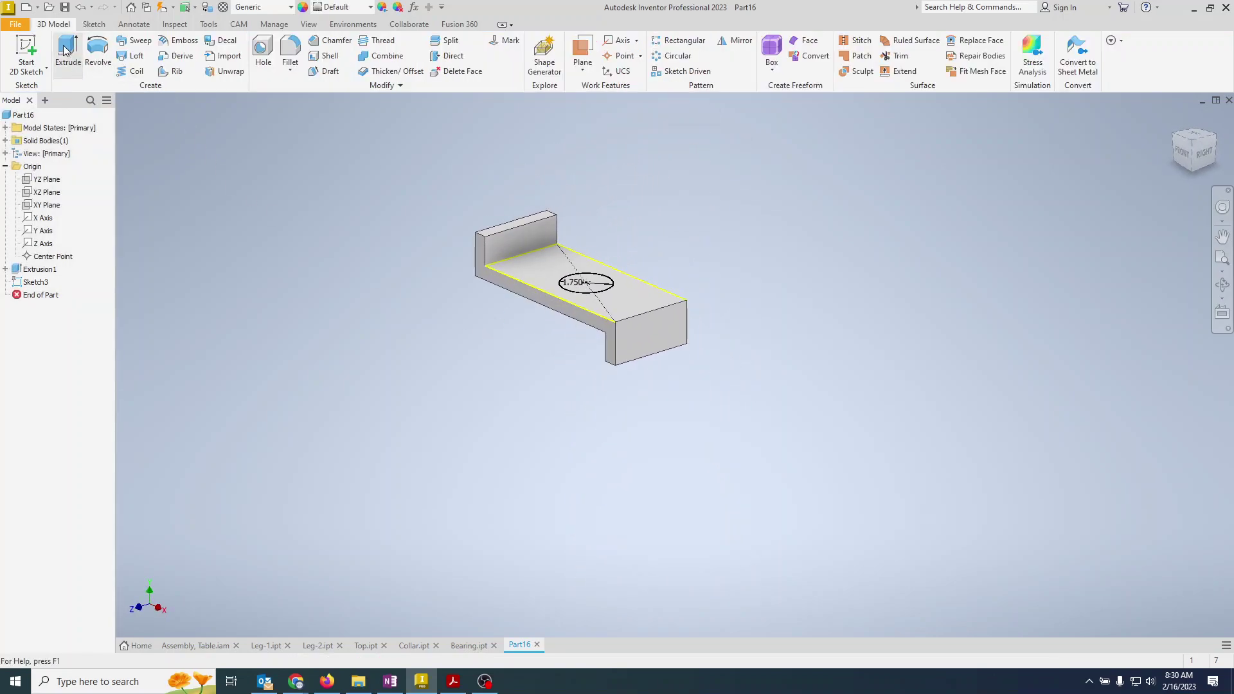
{"action": "left_click", "coordinate": [67, 50]}
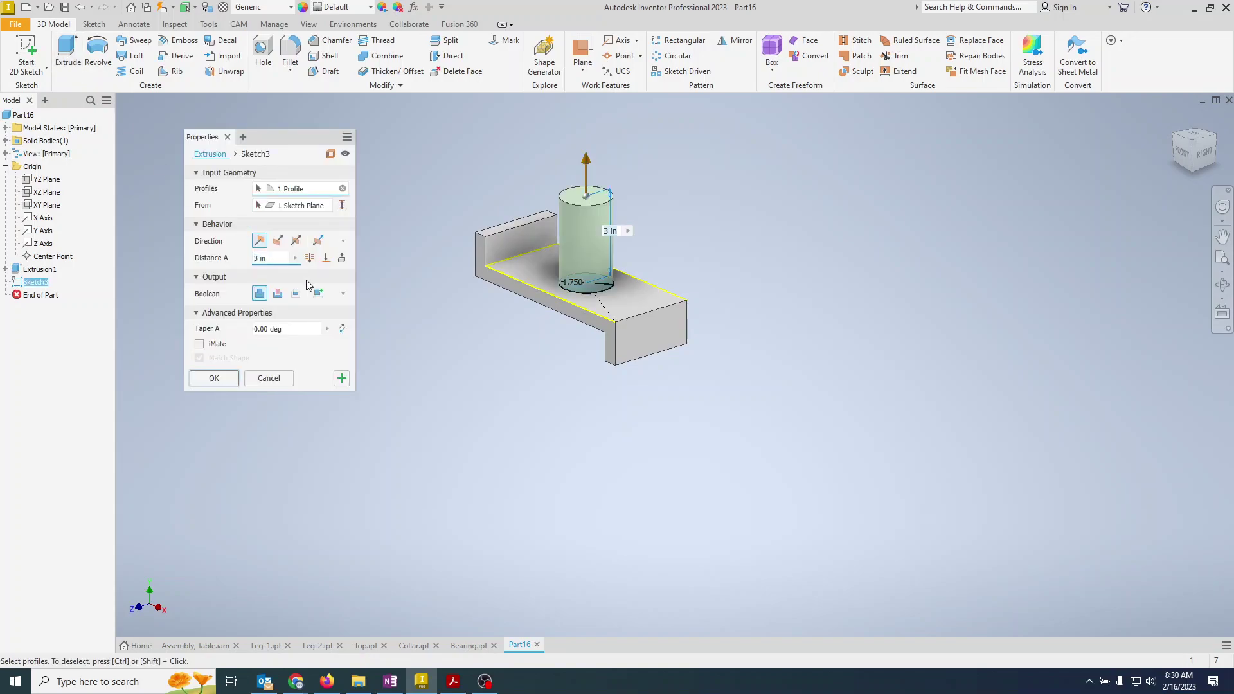
{"action": "left_click", "coordinate": [277, 293]}
{"action": "left_click", "coordinate": [309, 259]}
{"action": "left_click", "coordinate": [217, 380]}
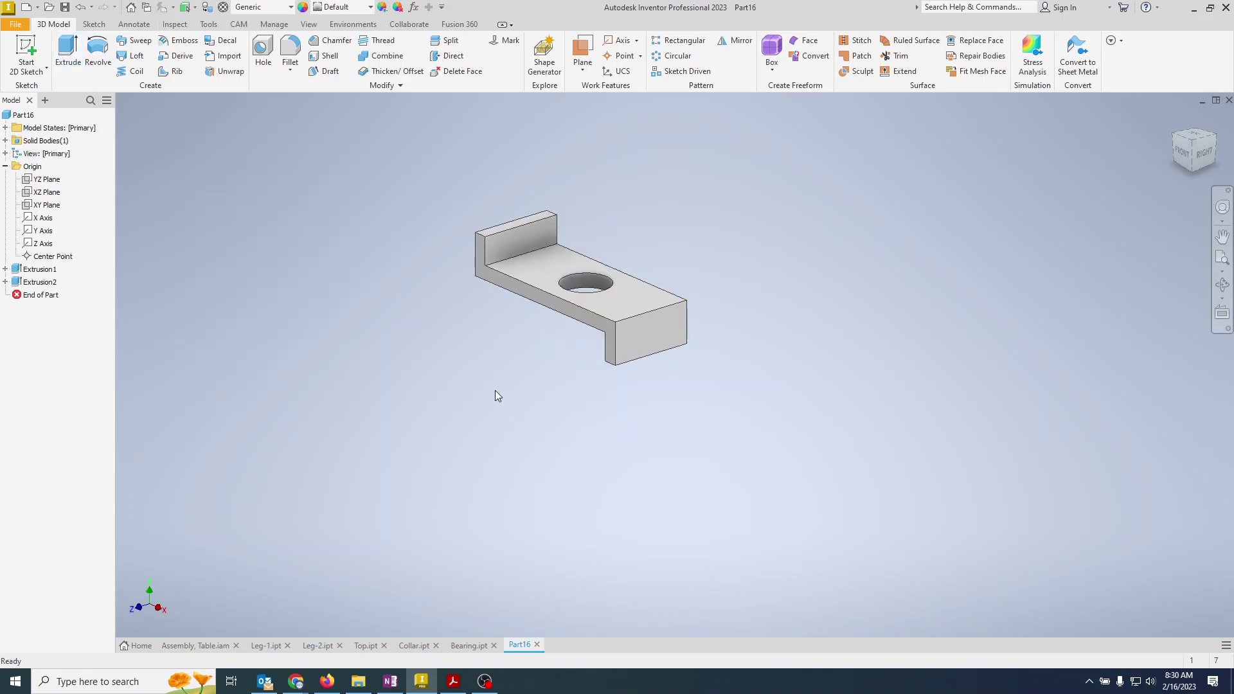
Check the small hole layout in the PDF drawing, and start a new sketch on the plate's top face
{"action": "key", "text": "alt+Tab"}
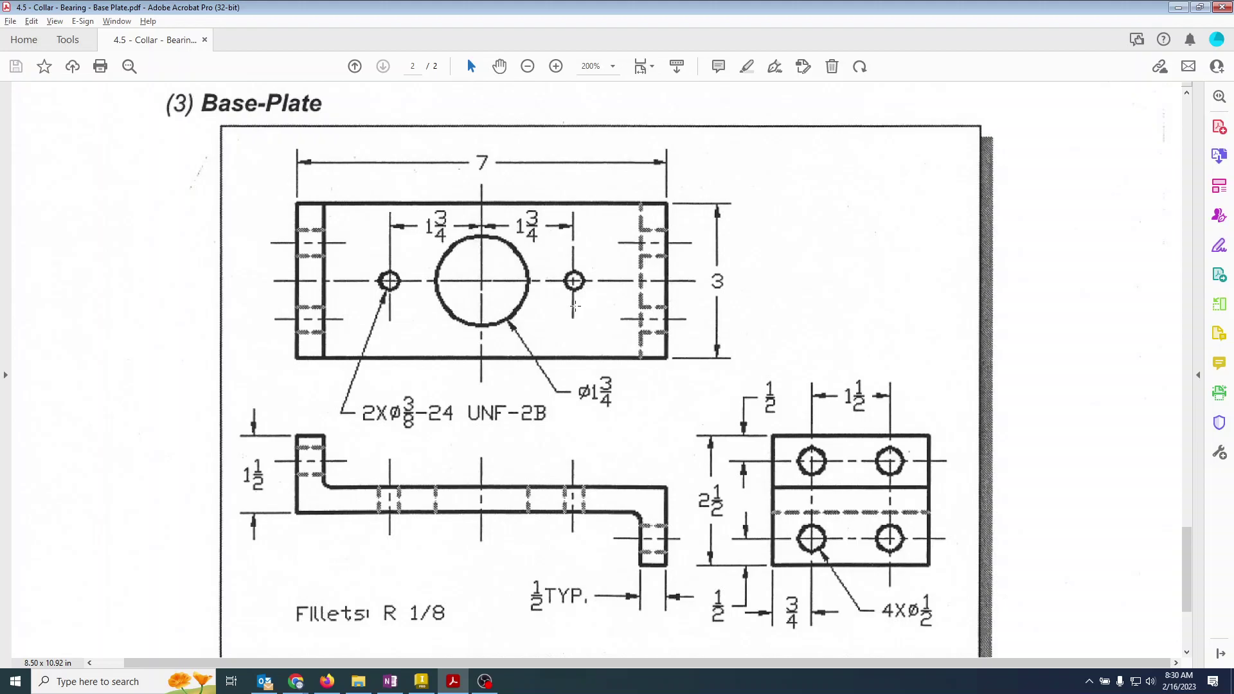
{"action": "key", "text": "alt+Tab"}
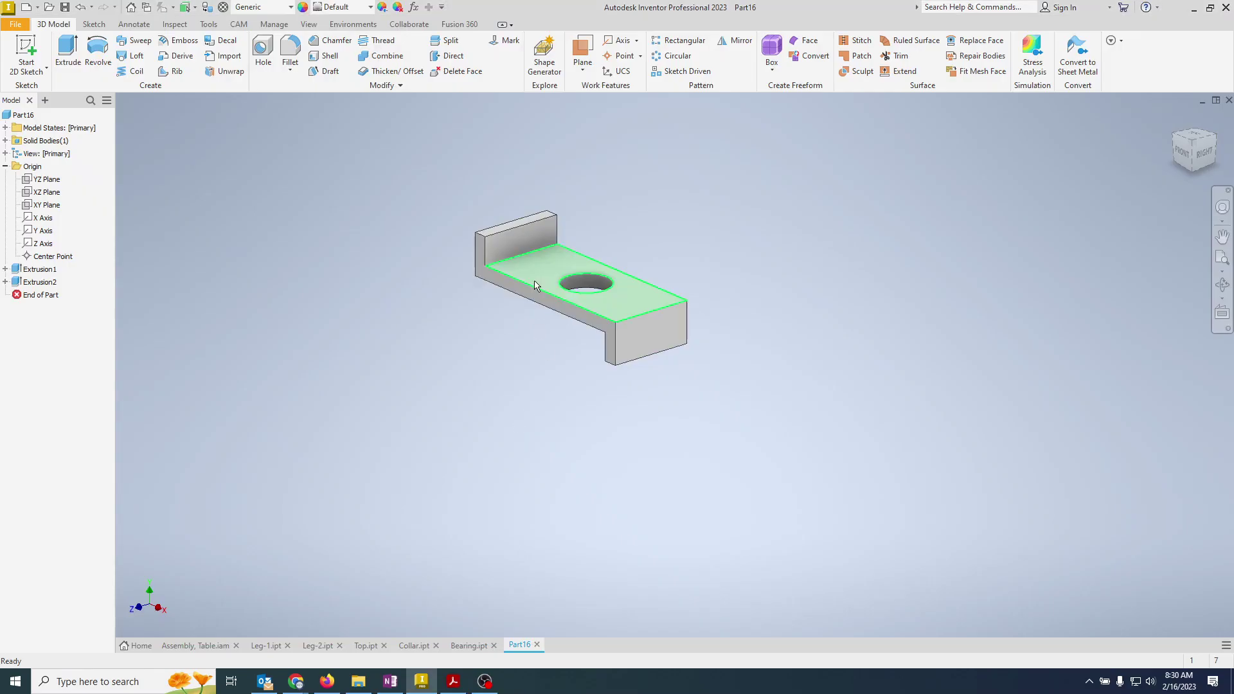
{"action": "left_click", "coordinate": [540, 276]}
{"action": "left_click", "coordinate": [556, 262]}
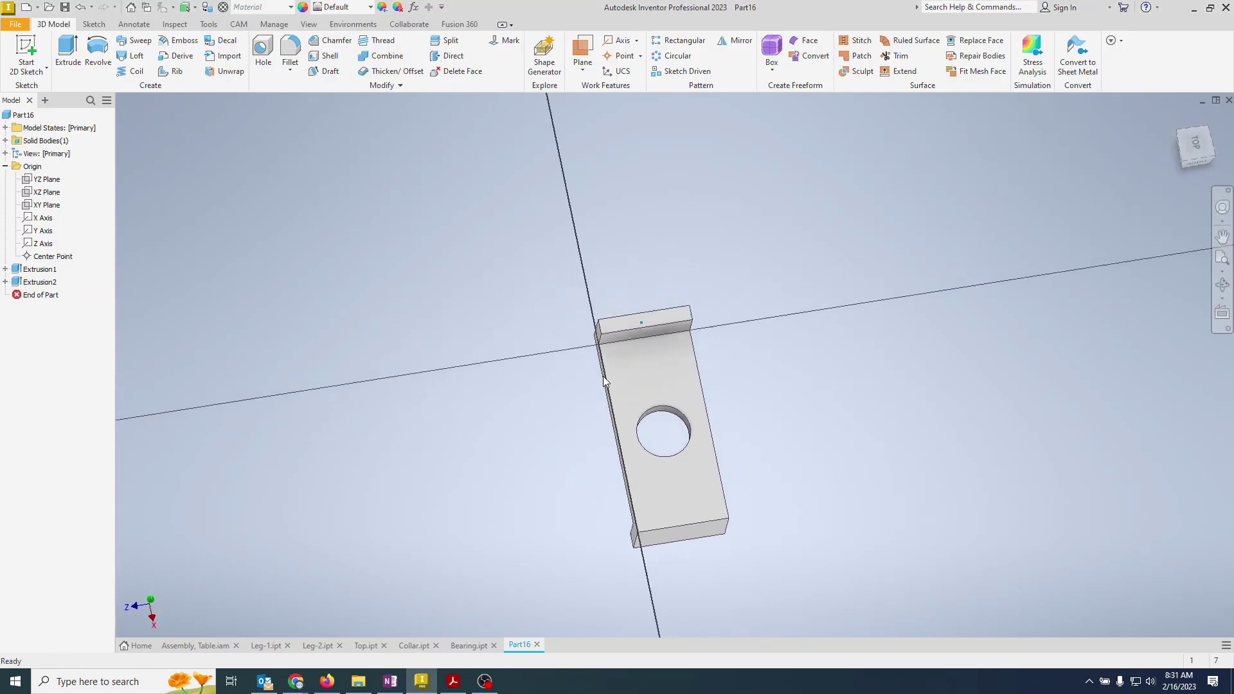
{"action": "scroll", "coordinate": [797, 627], "scroll_direction": "down", "scroll_amount": 3}
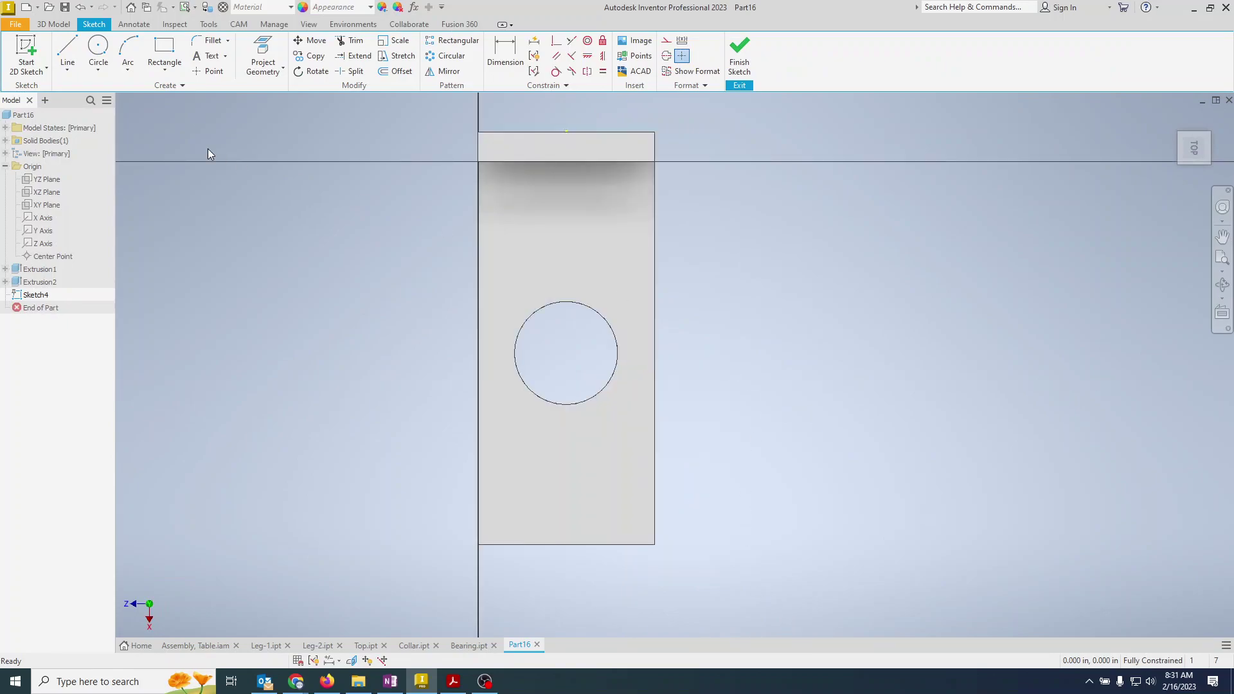
Draw two lengthwise lines from the large hole's center, one toward the upright leg and one toward the opposite end
{"action": "left_click", "coordinate": [68, 40]}
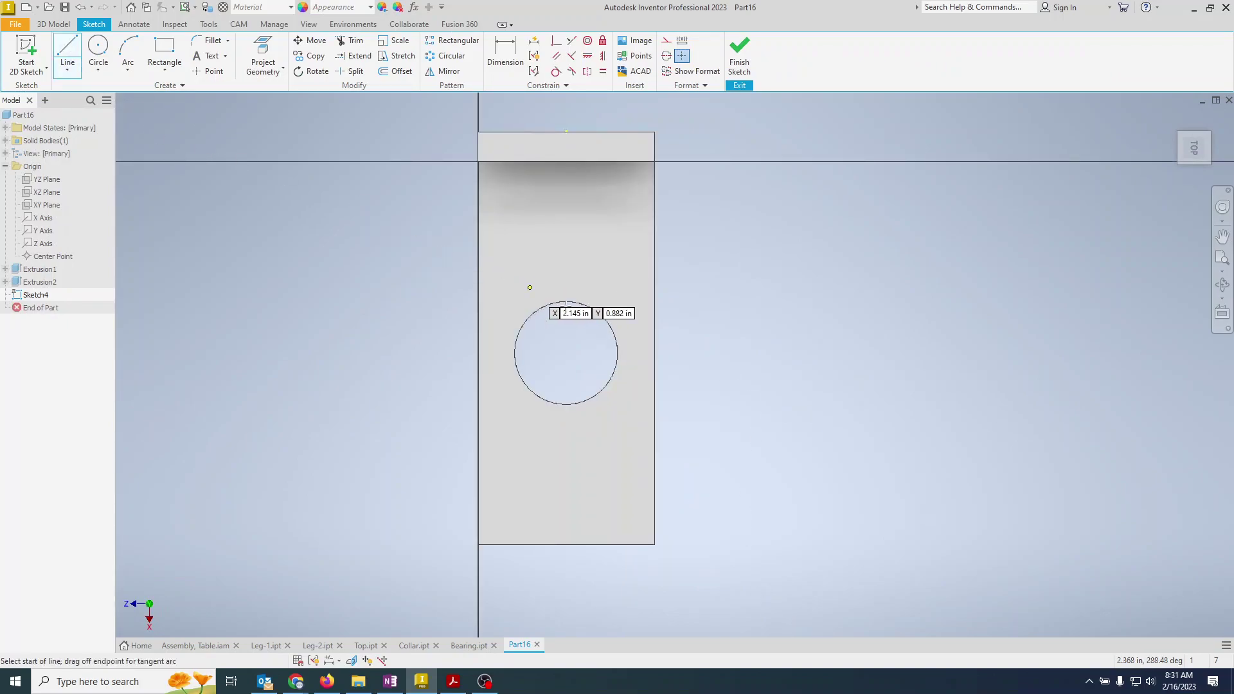
{"action": "left_click", "coordinate": [566, 352]}
{"action": "left_click", "coordinate": [567, 257]}
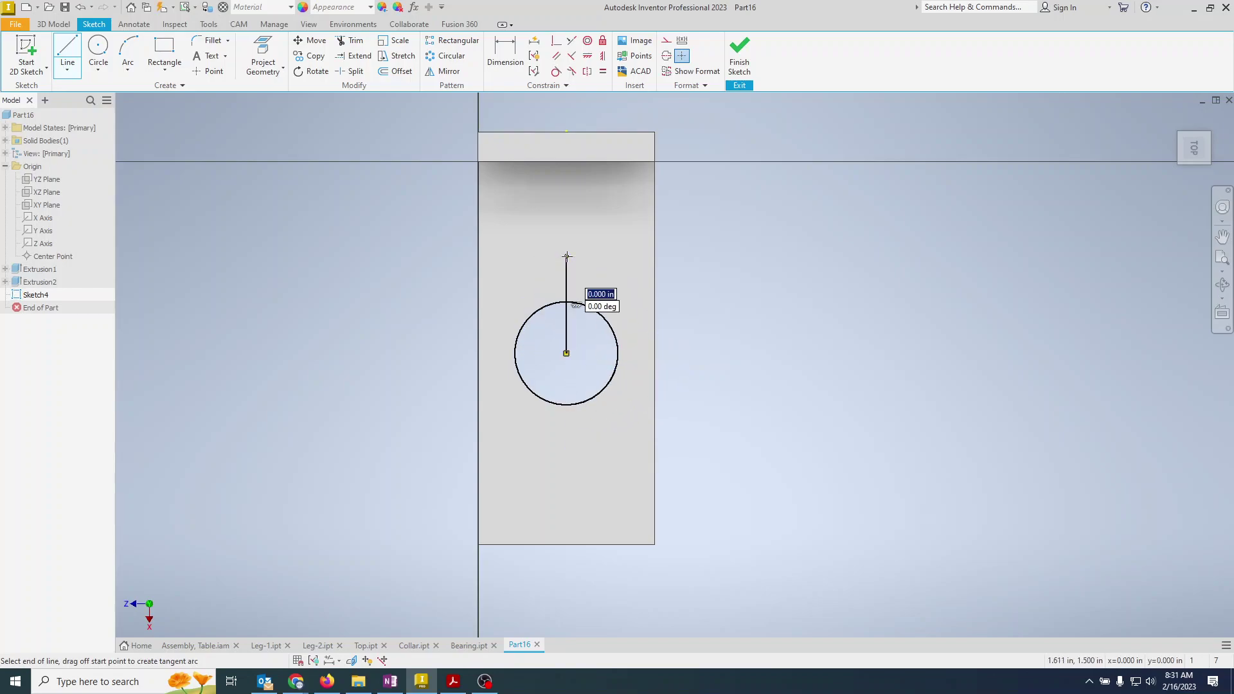
{"action": "key", "text": "Escape"}
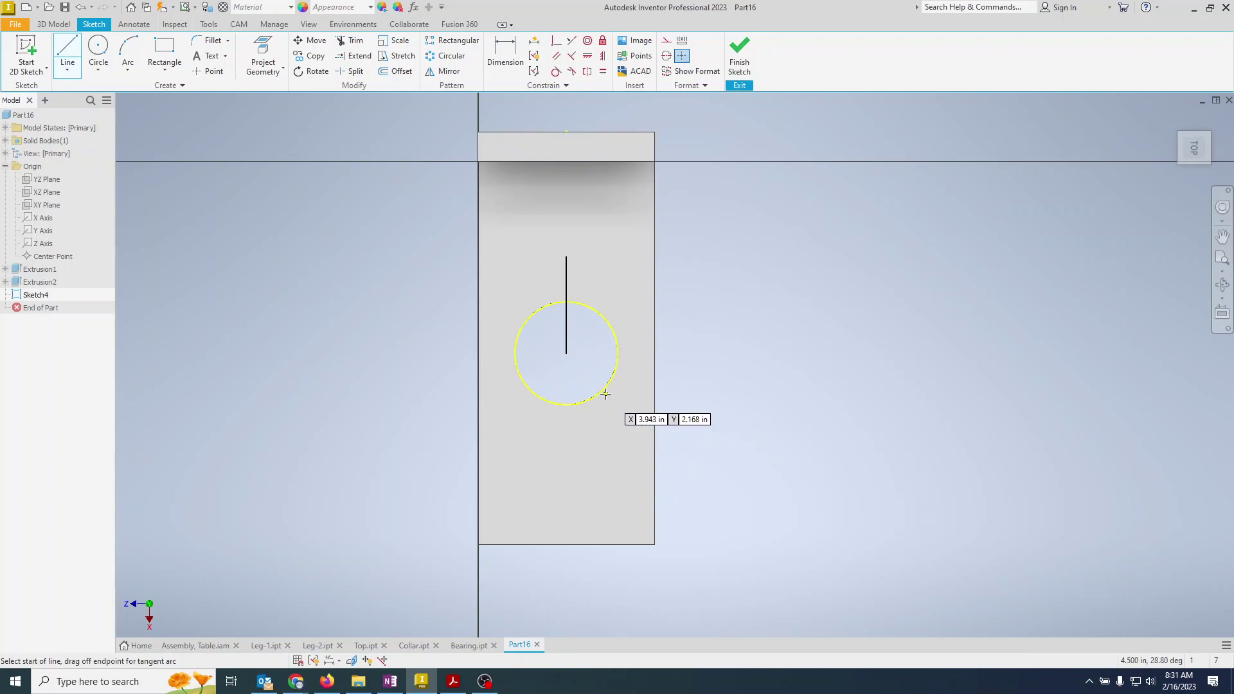
{"action": "left_click", "coordinate": [566, 353]}
{"action": "double_click", "coordinate": [566, 459]}
{"action": "key", "text": "Escape"}
Apply an Equal constraint between the two lengthwise lines
{"action": "left_click", "coordinate": [603, 71]}
{"action": "left_click", "coordinate": [572, 283]}
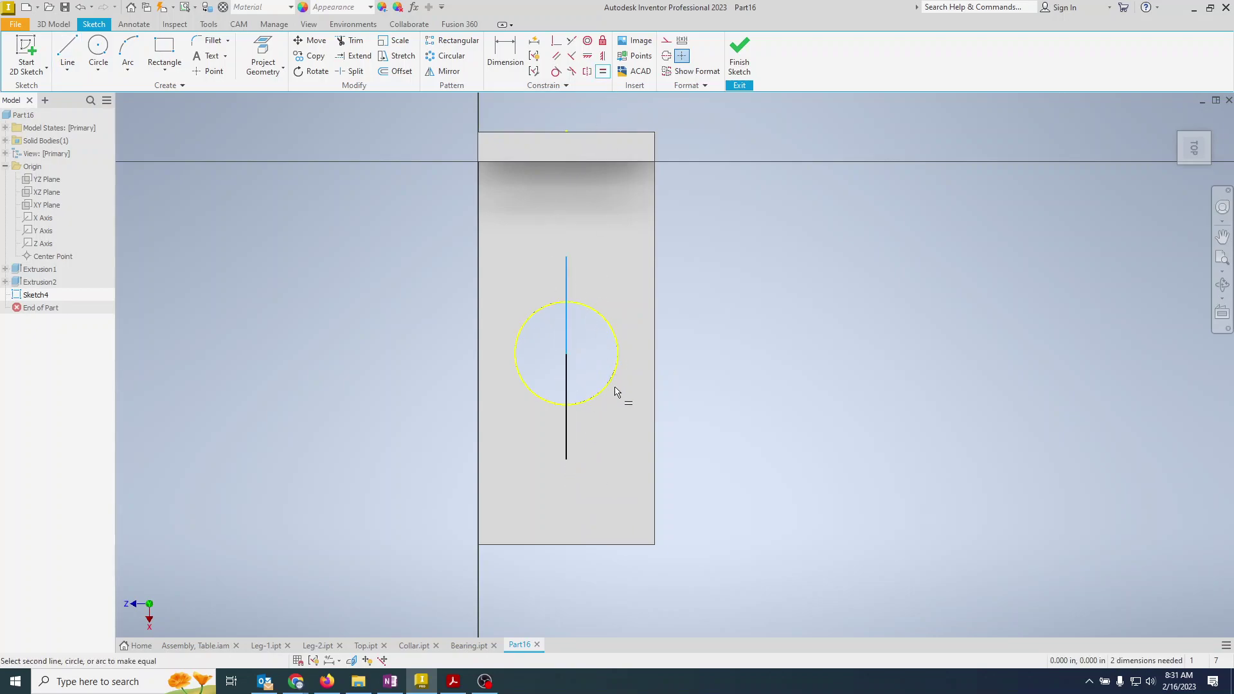
{"action": "left_click", "coordinate": [571, 389]}
{"action": "key", "text": "Escape"}
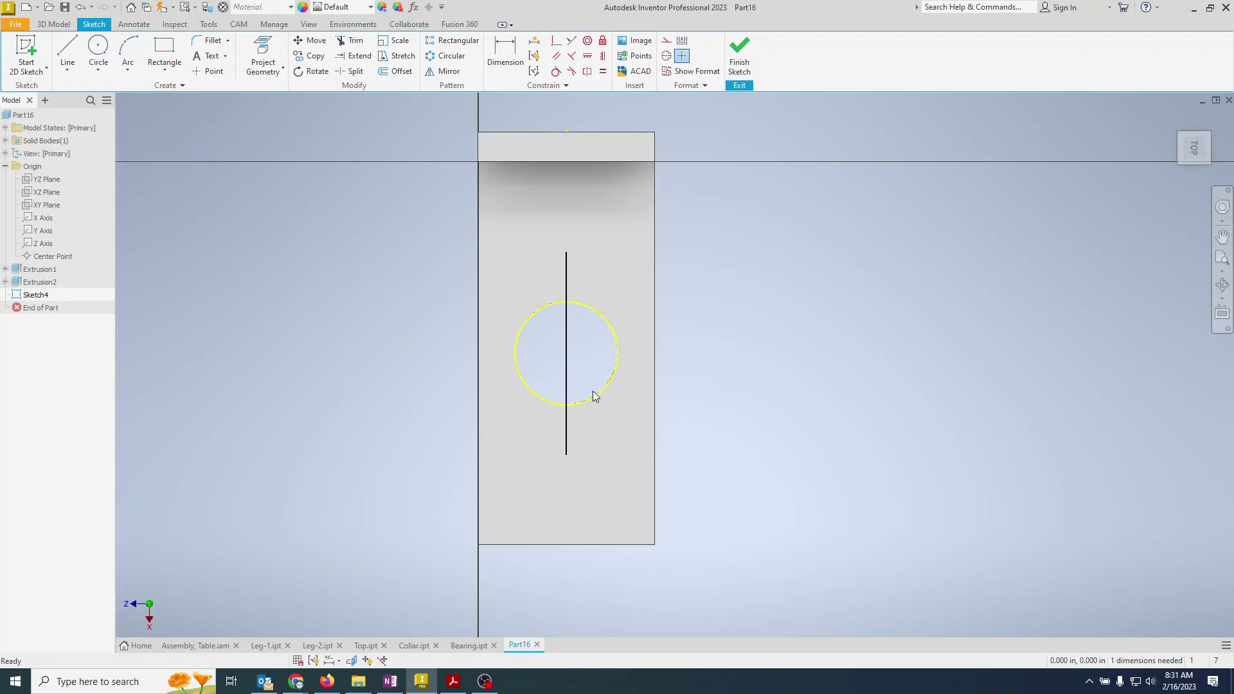
Check the small hole spacing in the PDF drawing, and dimension the line toward the upright leg to 1.75 in
{"action": "left_click", "coordinate": [453, 682]}
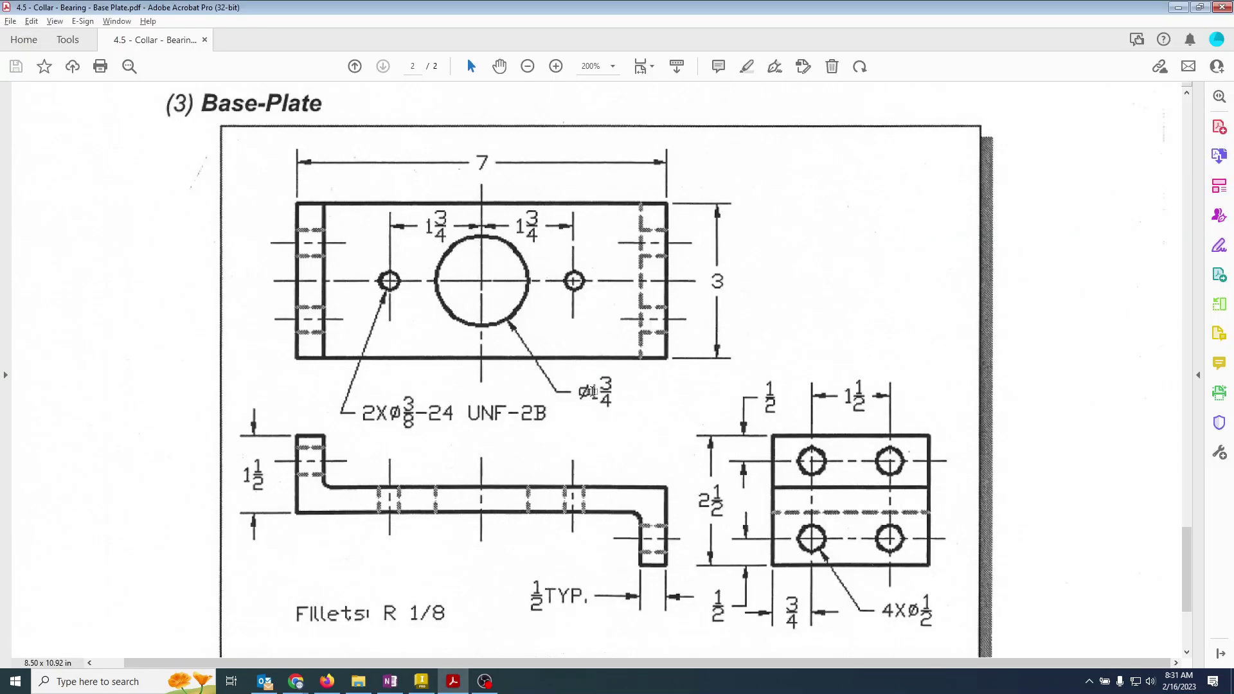
{"action": "key", "text": "alt+Tab"}
{"action": "key", "text": "d"}
{"action": "left_click", "coordinate": [566, 327]}
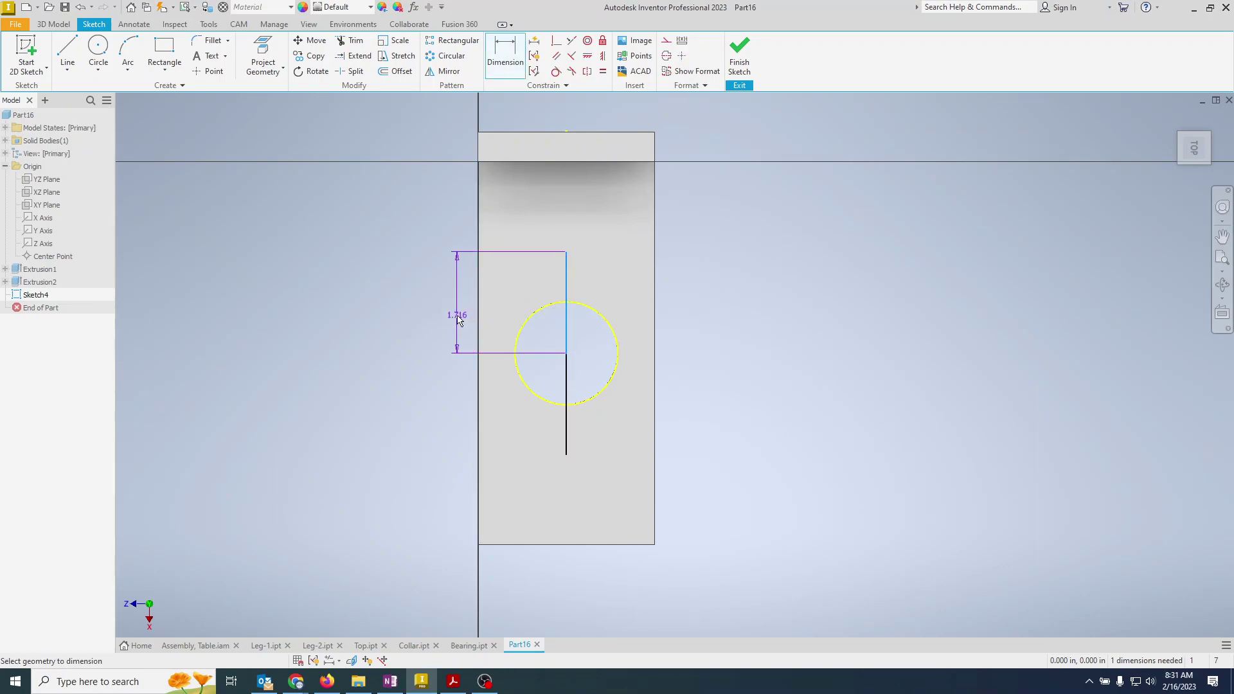
{"action": "left_click", "coordinate": [456, 319]}
{"action": "type", "text": "1.75"}
{"action": "key", "text": "Return"}
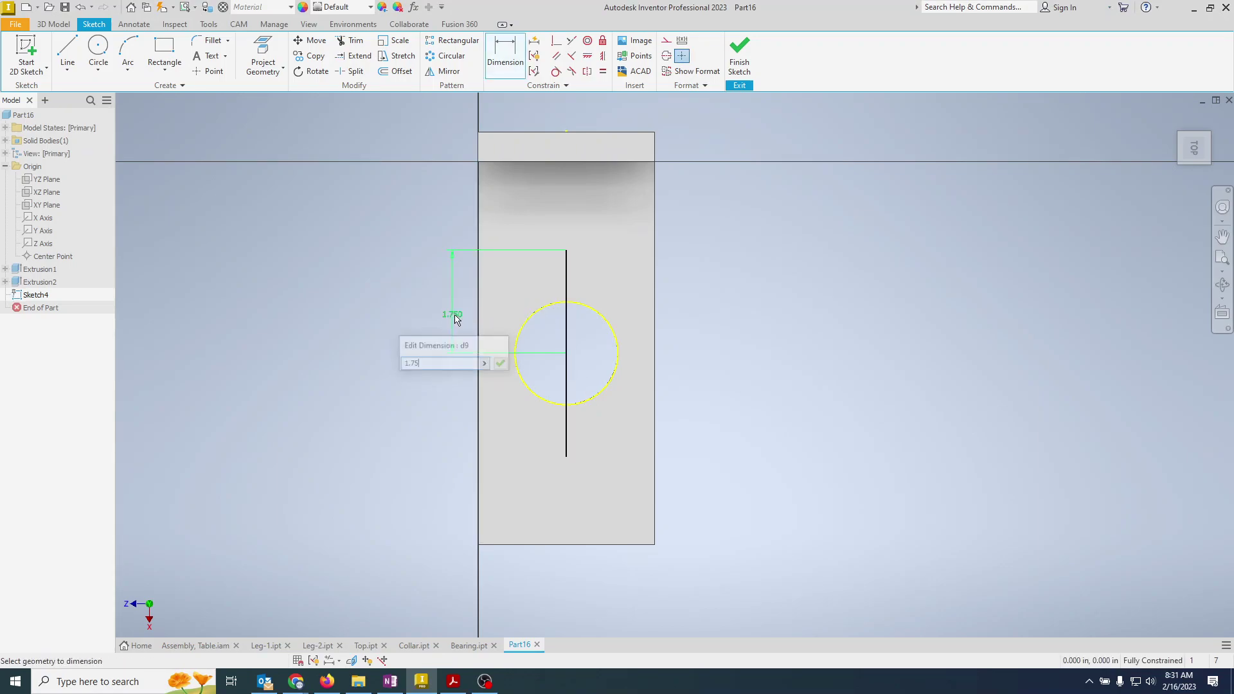
{"action": "key", "text": "Escape"}
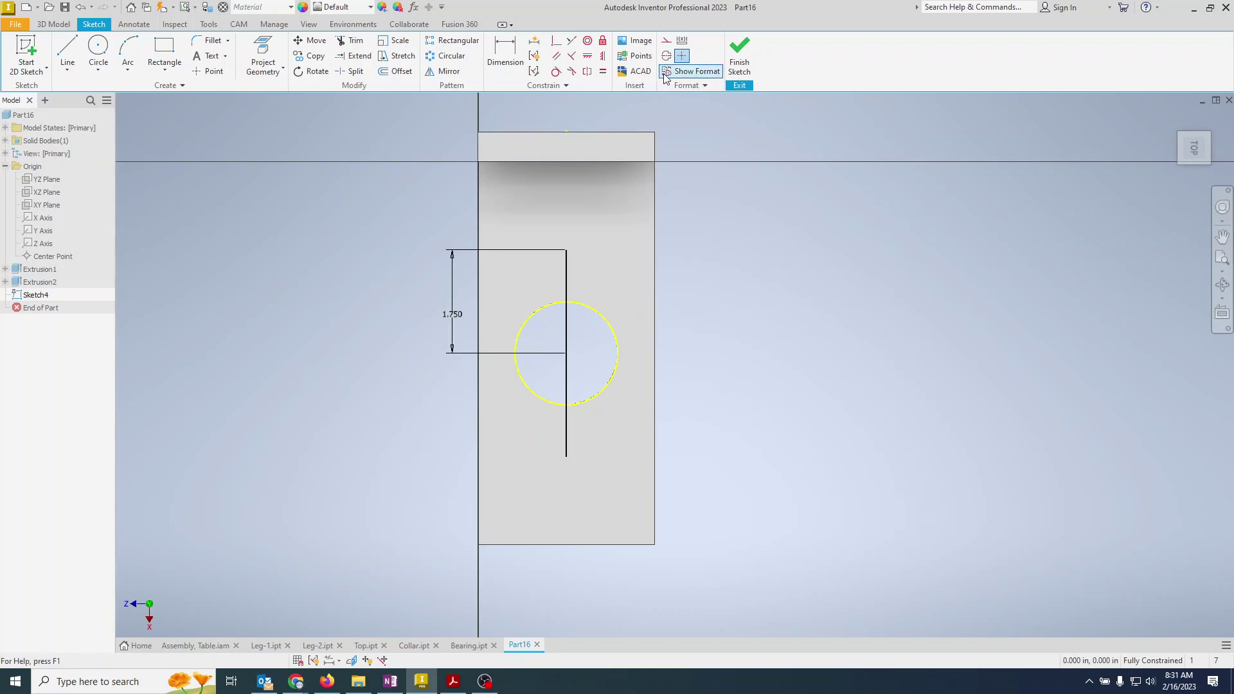
Convert both lengthwise lines to construction geometry
{"action": "left_click", "coordinate": [567, 303]}
{"action": "left_click", "coordinate": [667, 41]}
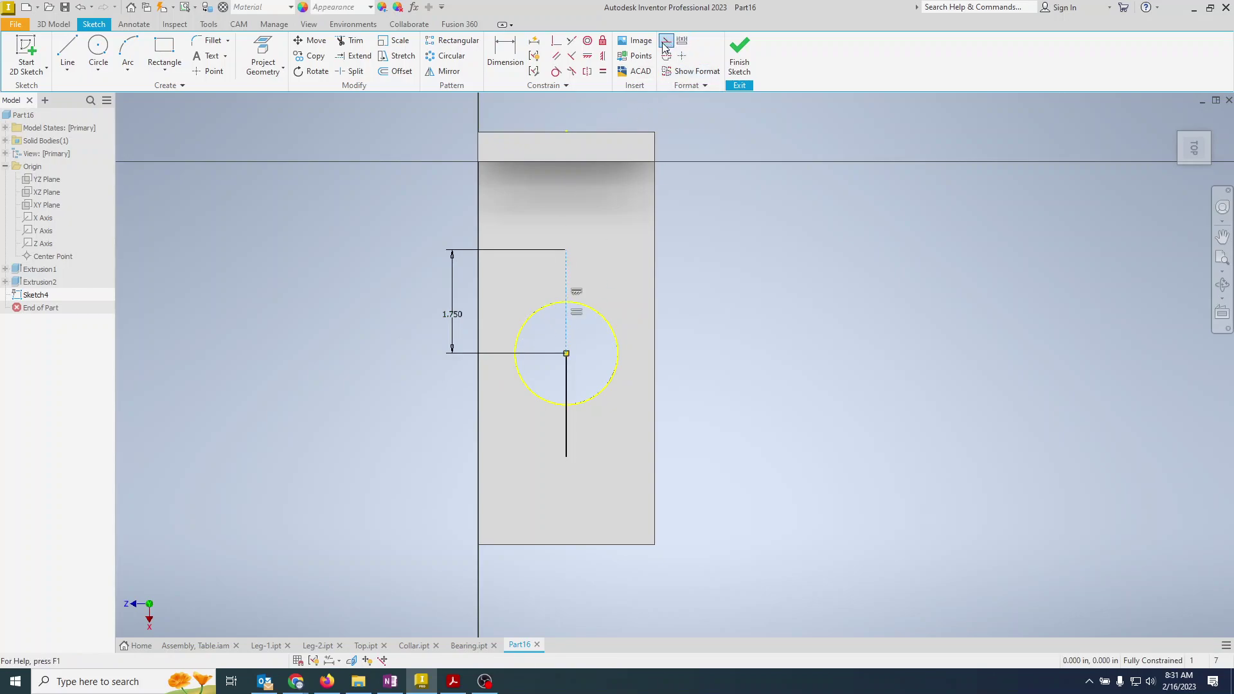
{"action": "left_click", "coordinate": [567, 380]}
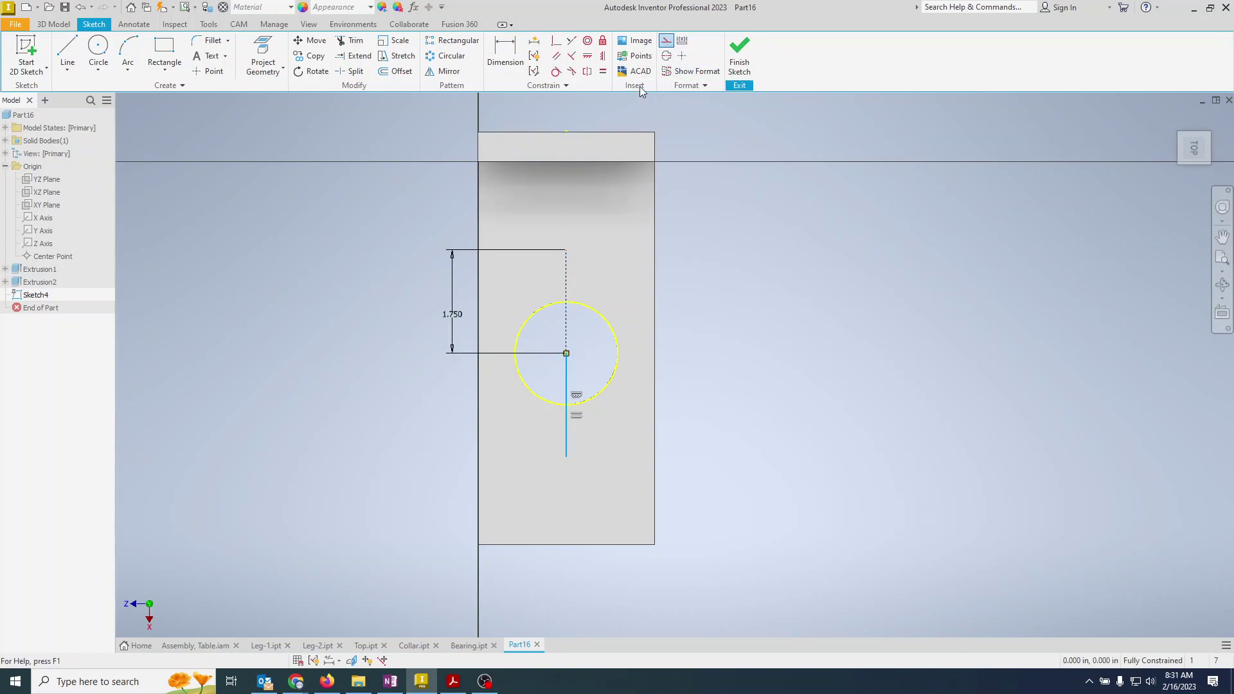
{"action": "left_click", "coordinate": [669, 41]}
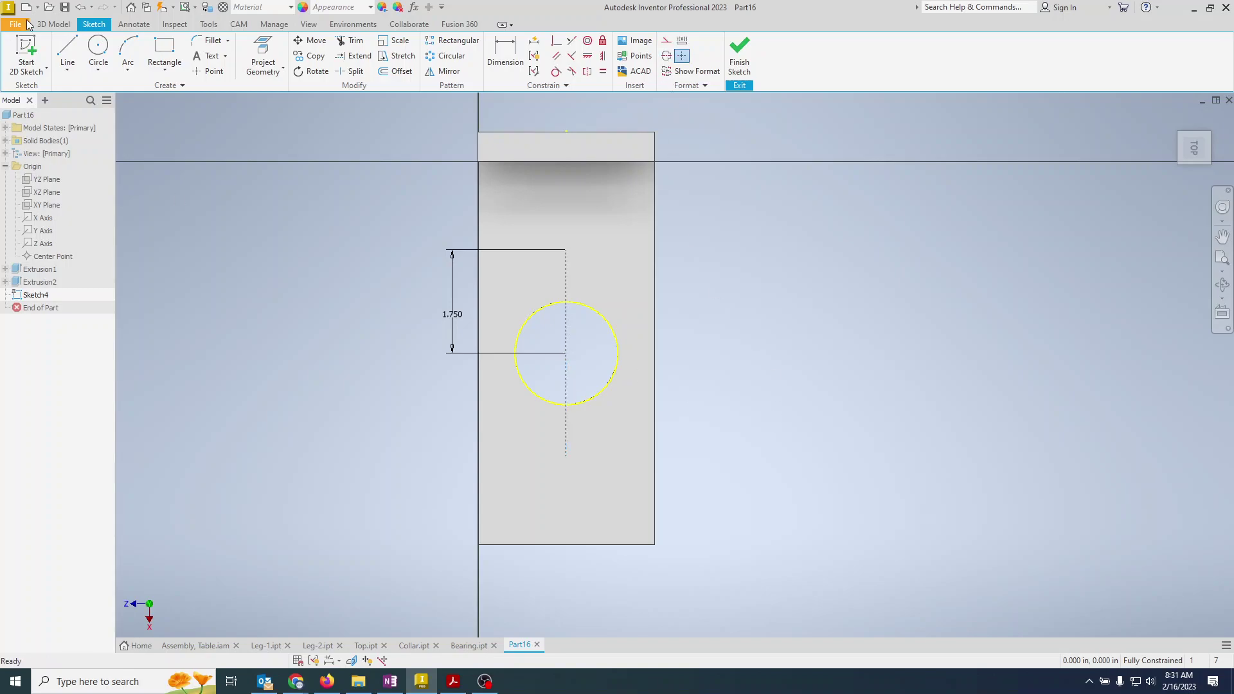
Place sketch points at the outer ends of both construction lines, and finish the sketch
{"action": "left_click", "coordinate": [209, 71]}
{"action": "left_click", "coordinate": [566, 249]}
{"action": "left_click", "coordinate": [566, 456]}
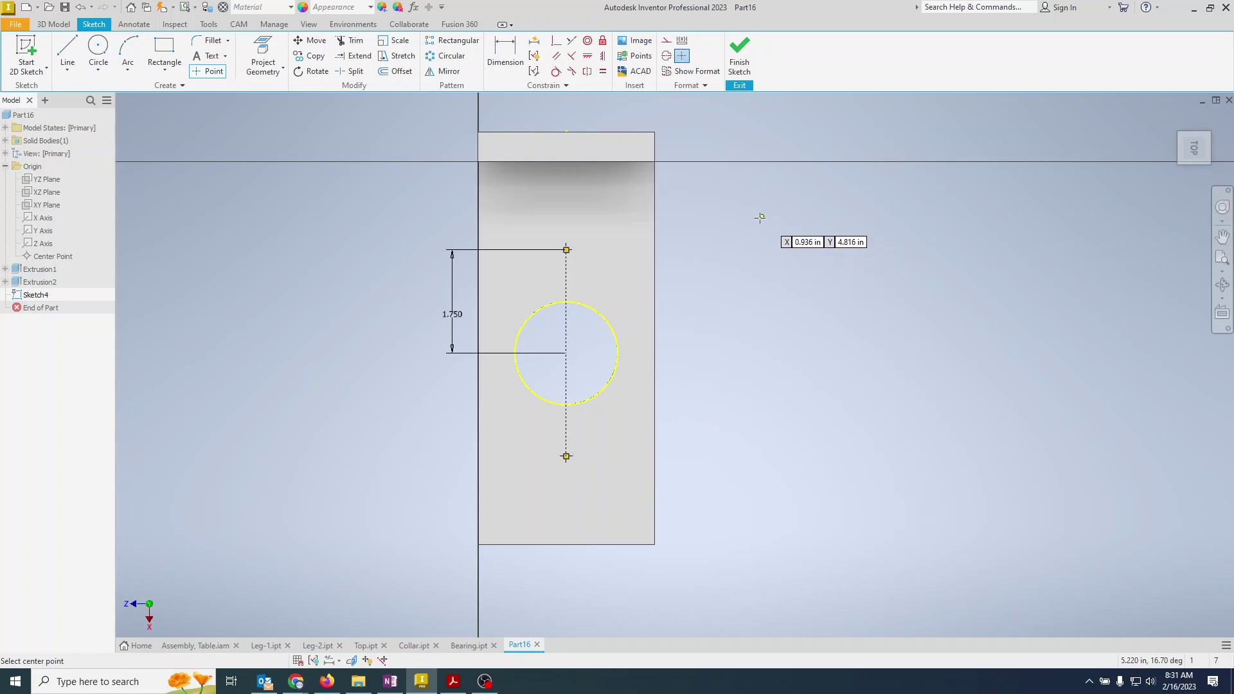
{"action": "left_click", "coordinate": [748, 69]}
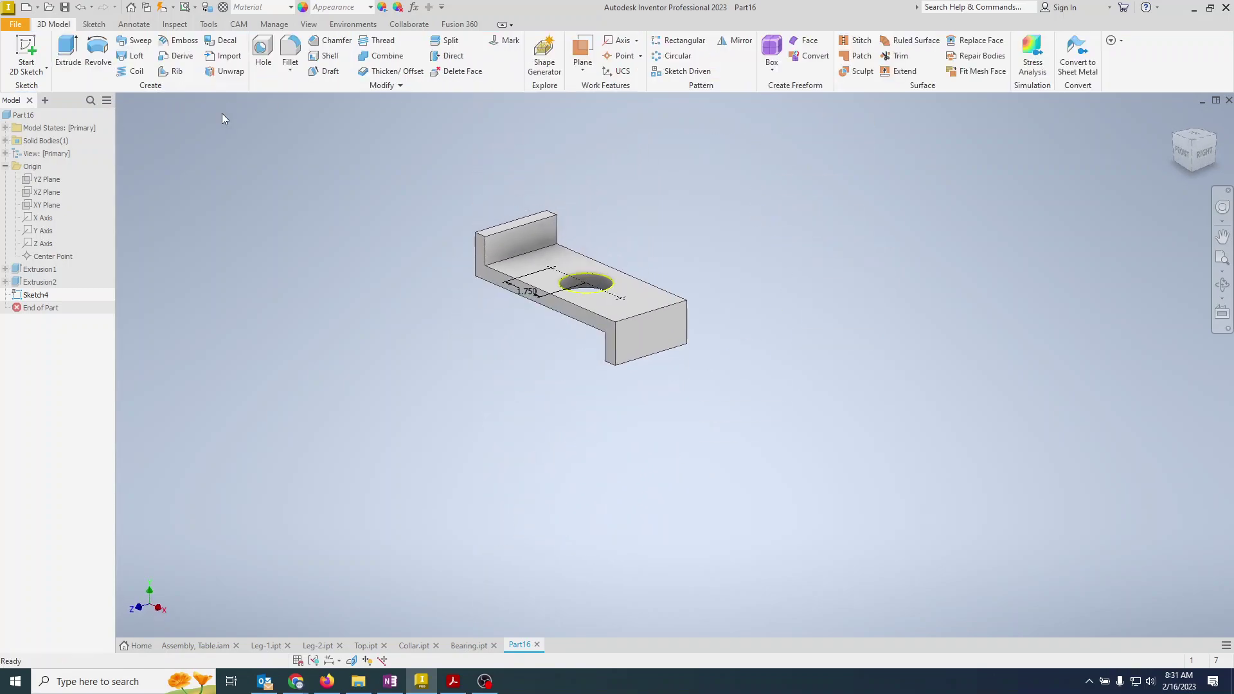
Start a Hole feature on the two sketch points, checking the PDF callout, and set them as tapped holes with 3/8-24 UNF designation
{"action": "left_click", "coordinate": [263, 50]}
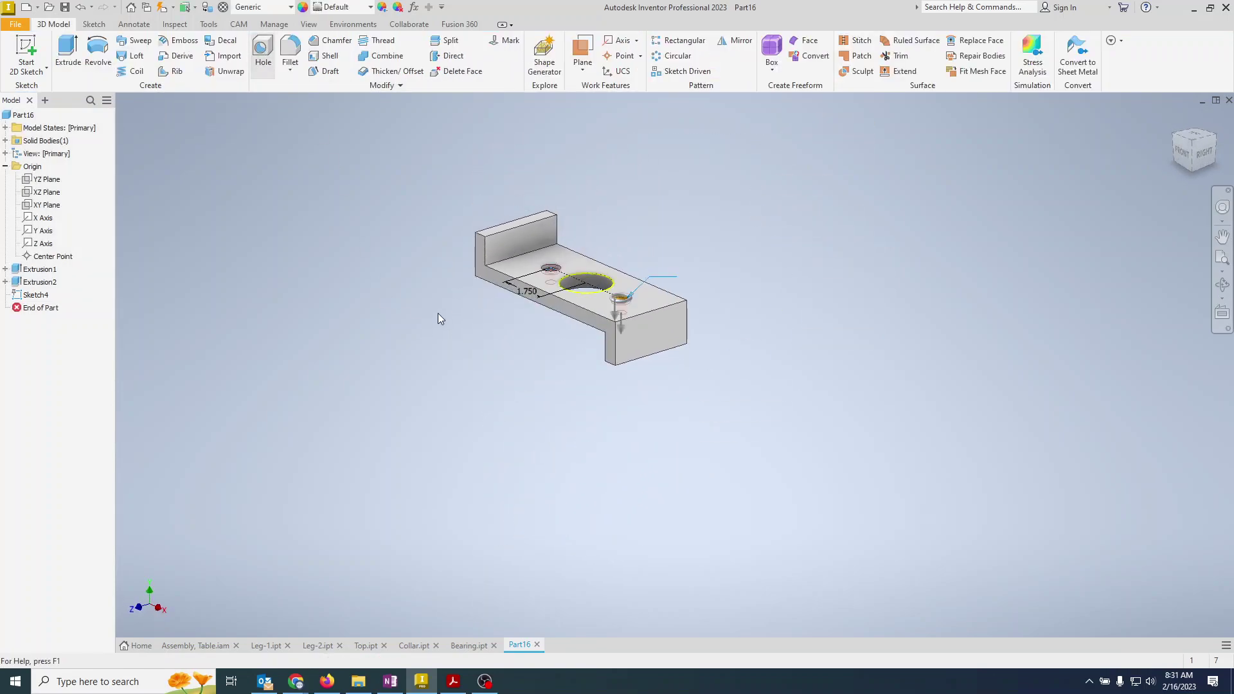
{"action": "key", "text": "alt+Tab"}
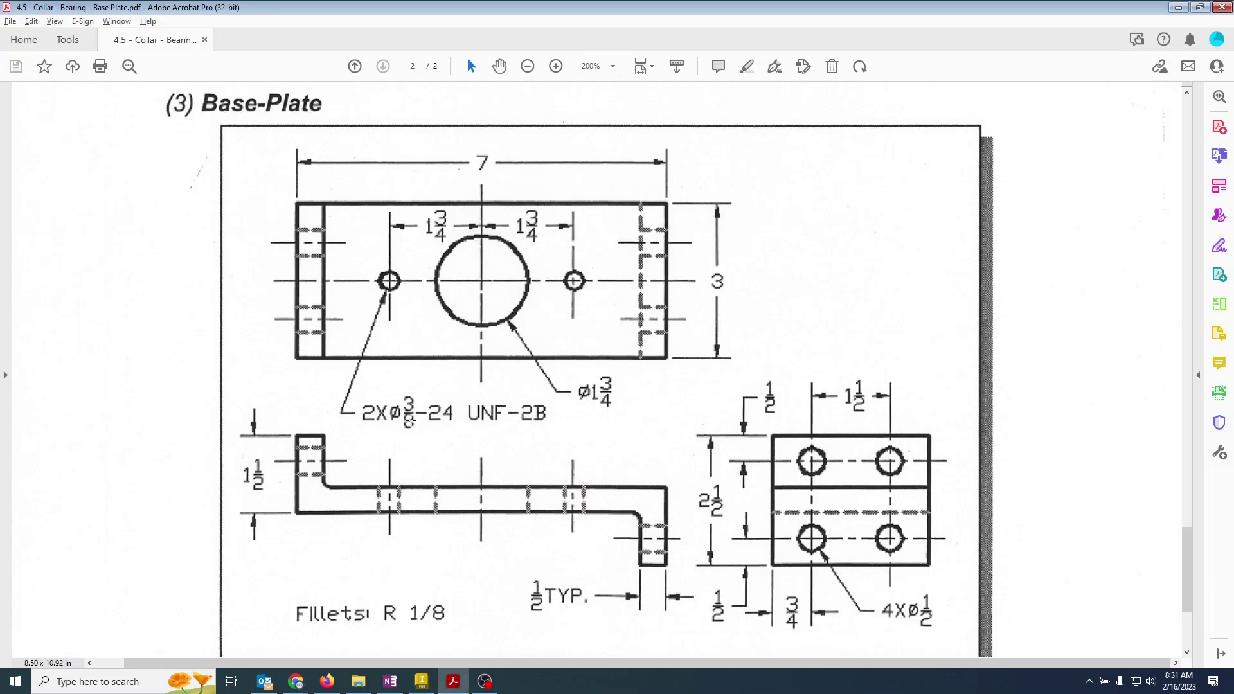
{"action": "key", "text": "alt+Tab"}
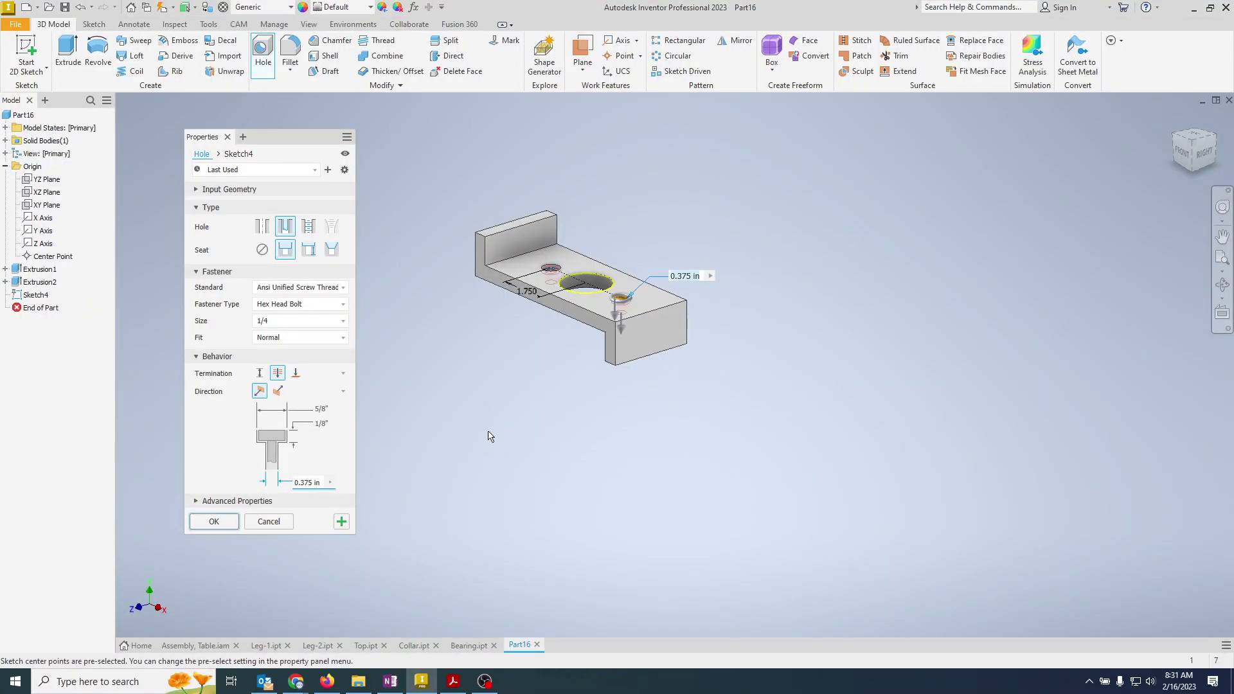
{"action": "left_click", "coordinate": [310, 226]}
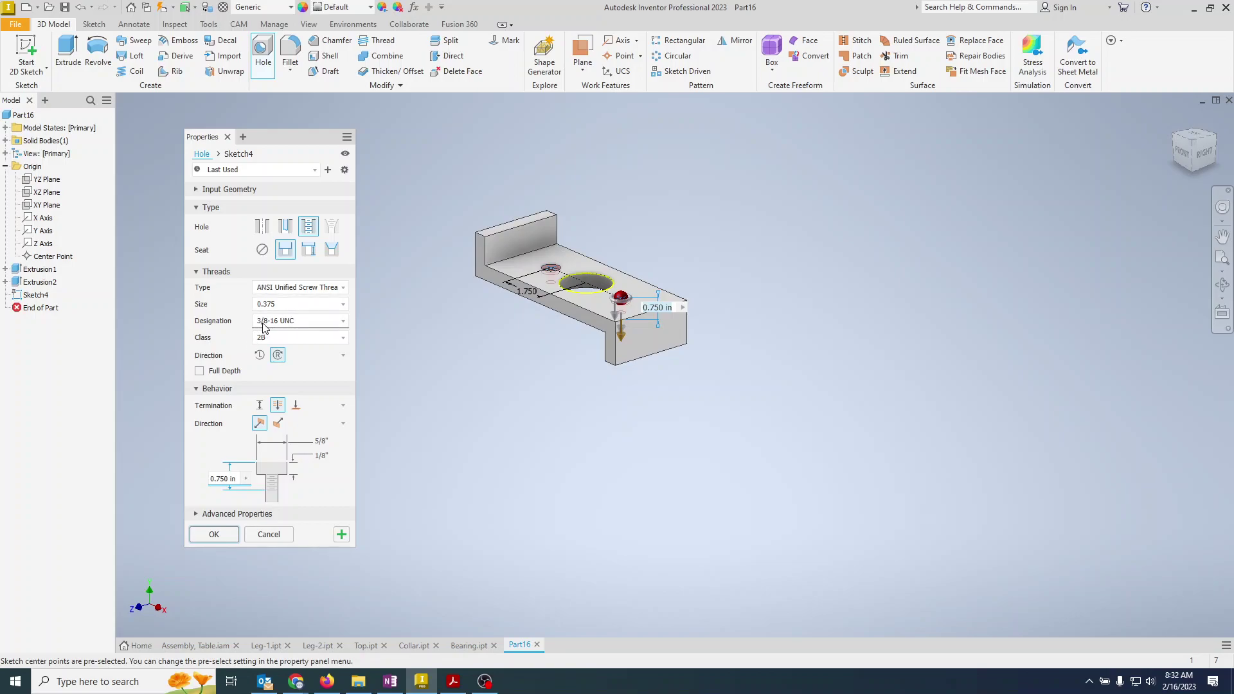
{"action": "left_click", "coordinate": [331, 325]}
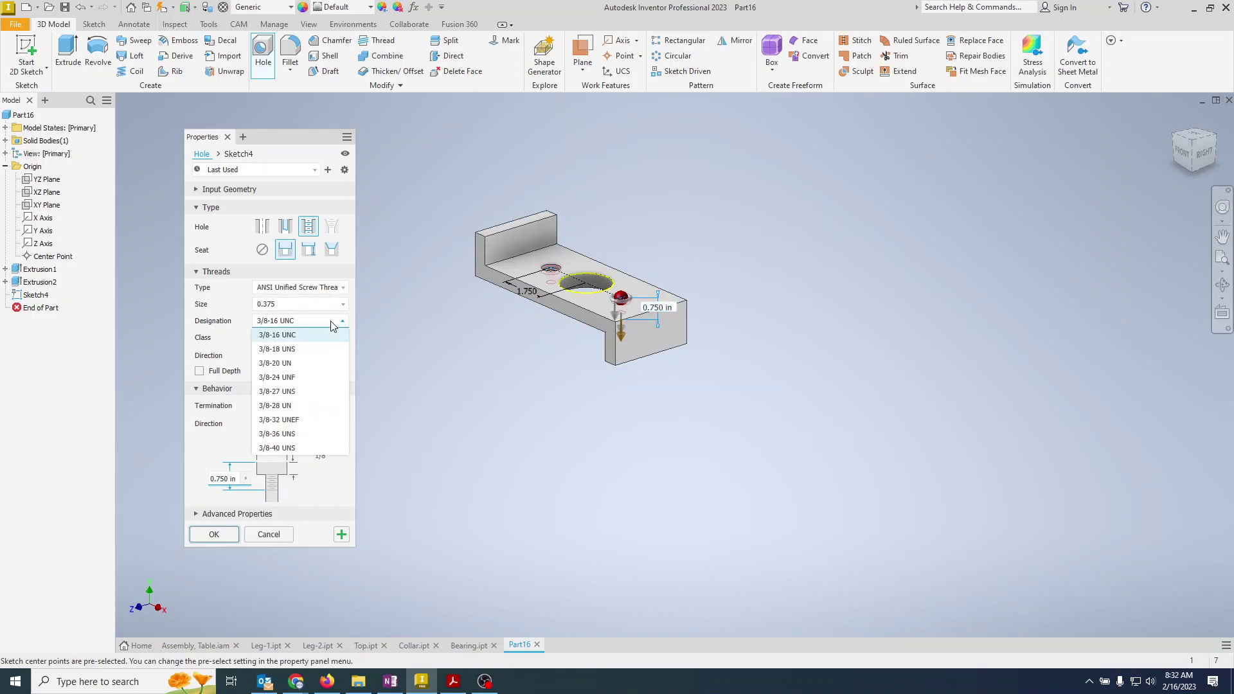
{"action": "left_click", "coordinate": [307, 381]}
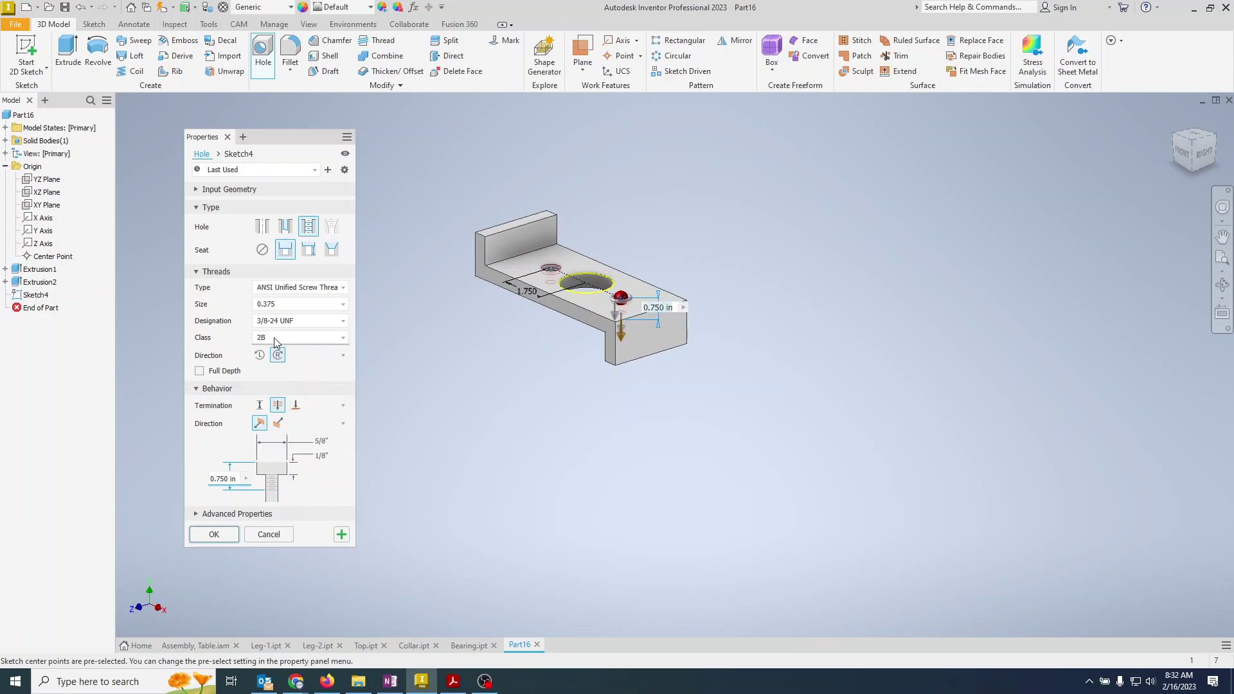
{"action": "key", "text": "alt+Tab"}
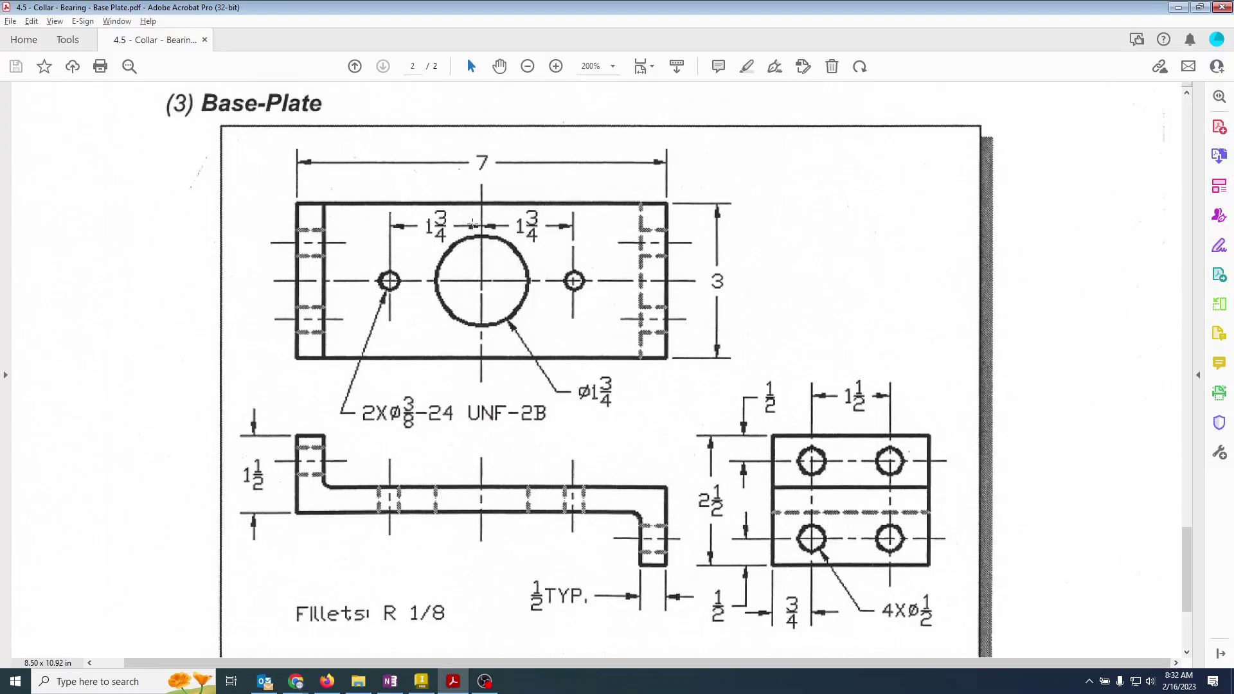
{"action": "key", "text": "alt+Tab"}
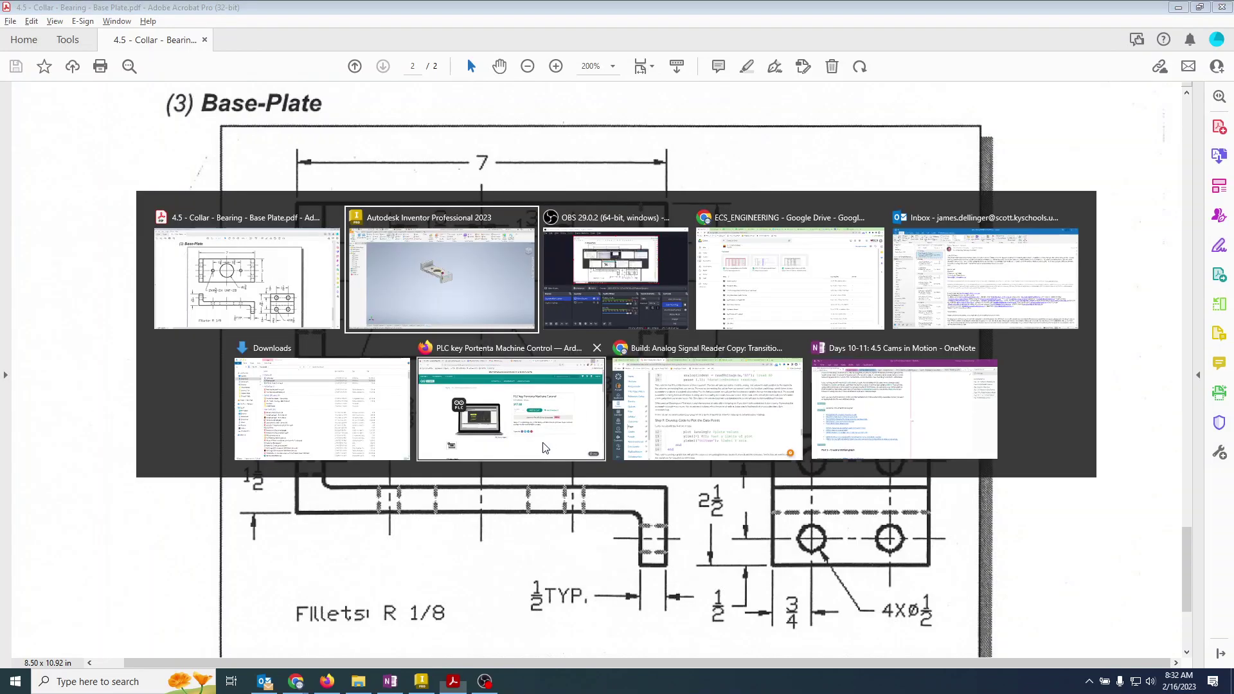
Set the tapped holes' seat to None, recheck the PDF drawing, create the holes, and inspect their threads
{"action": "scroll", "coordinate": [561, 281], "scroll_direction": "down", "scroll_amount": 5}
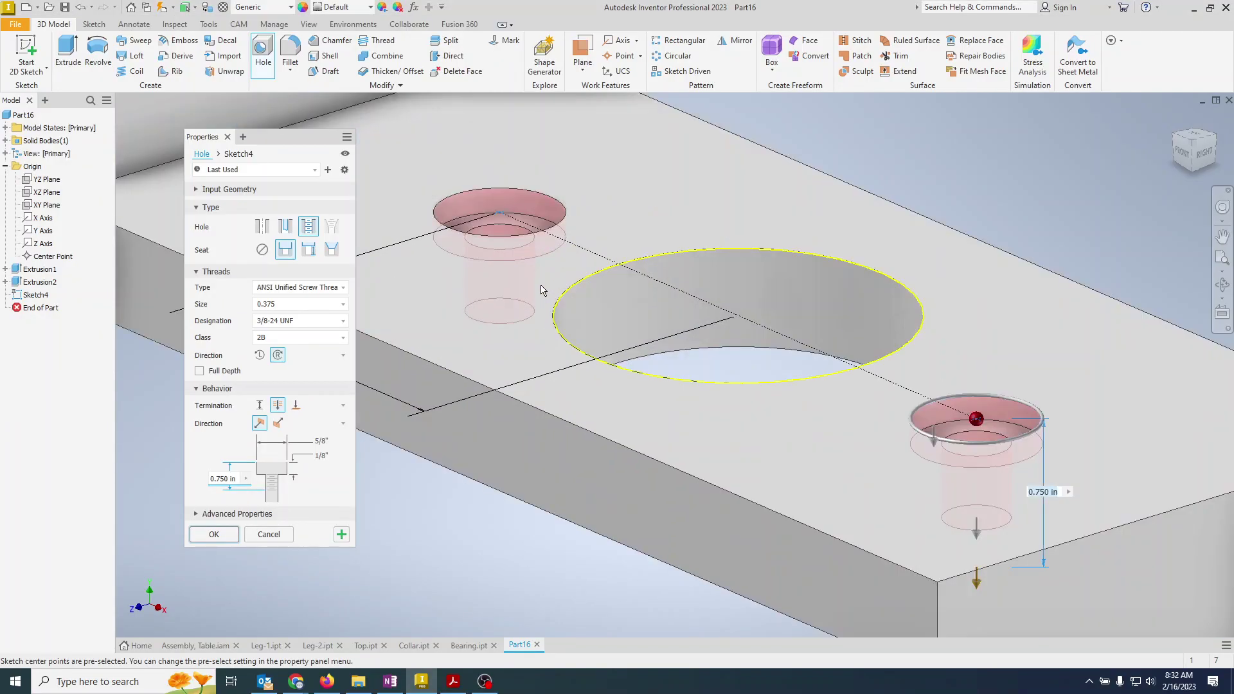
{"action": "left_click", "coordinate": [262, 251]}
{"action": "key", "text": "alt+Tab"}
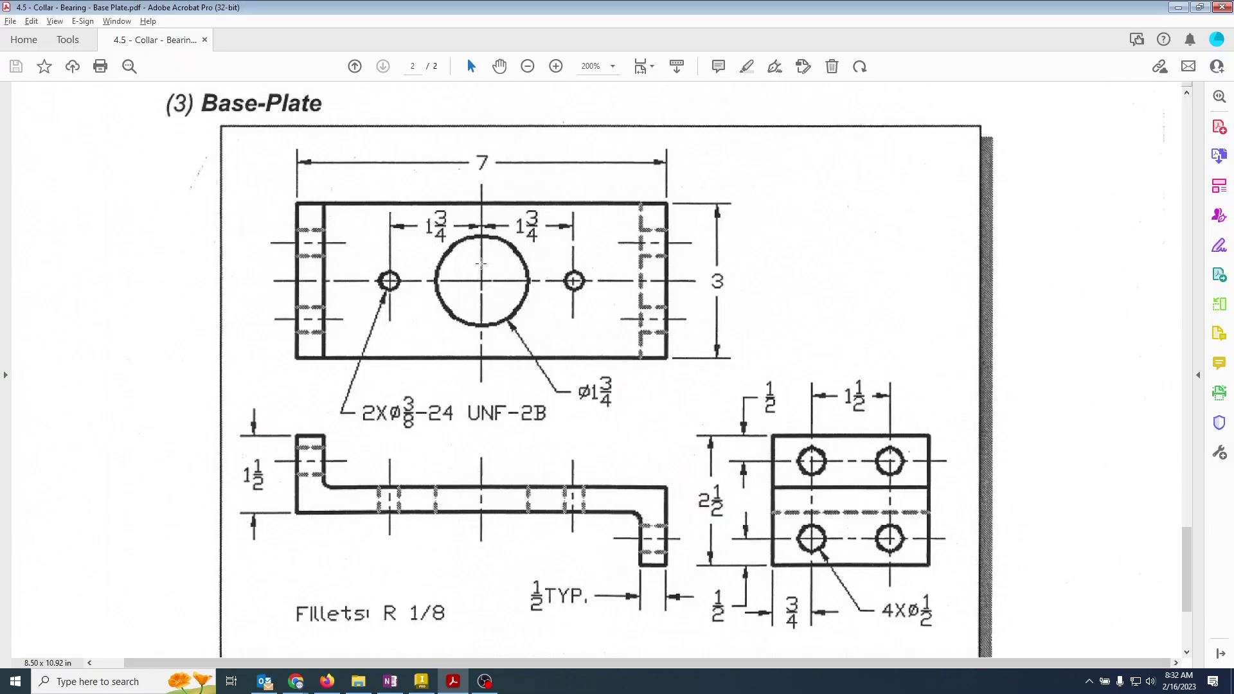
{"action": "key", "text": "alt+Tab"}
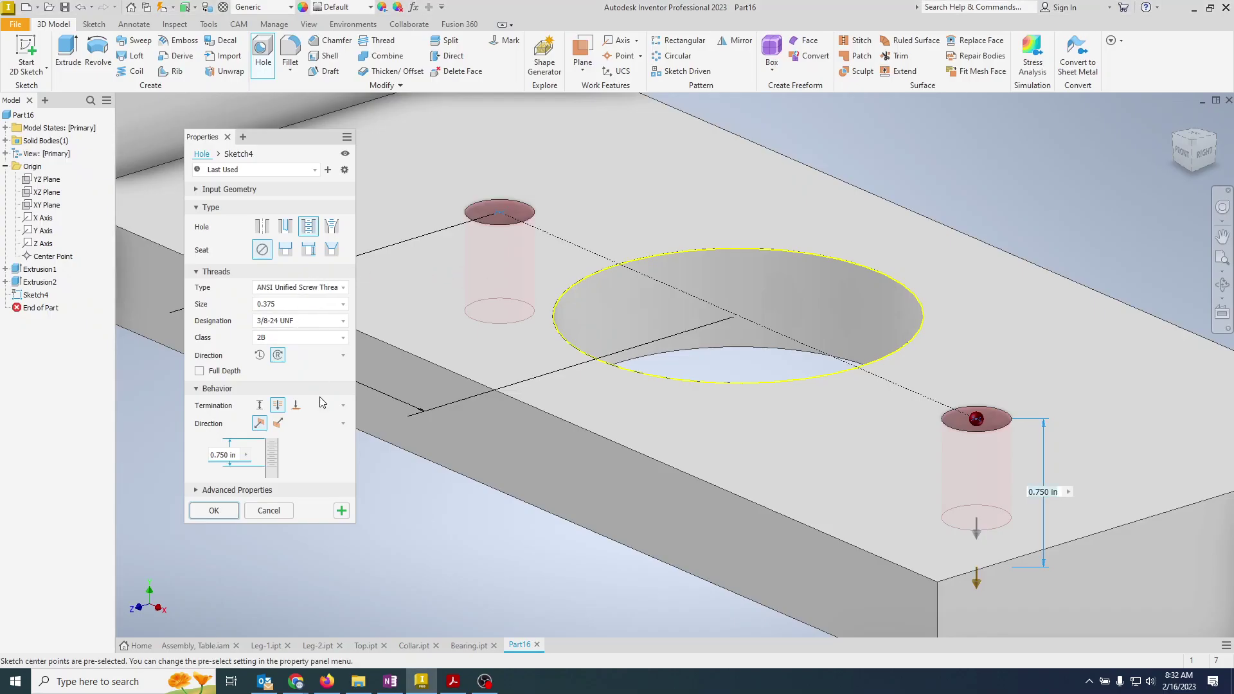
{"action": "left_click", "coordinate": [234, 510]}
{"action": "mouse_move", "coordinate": [517, 259]}
{"action": "middle_mouse_down", "text": "shift"}
{"action": "mouse_move", "coordinate": [510, 278]}
{"action": "mouse_move", "coordinate": [512, 262]}
{"action": "middle_mouse_up", "text": "shift"}
{"action": "scroll", "coordinate": [599, 353], "scroll_direction": "up", "scroll_amount": 8}
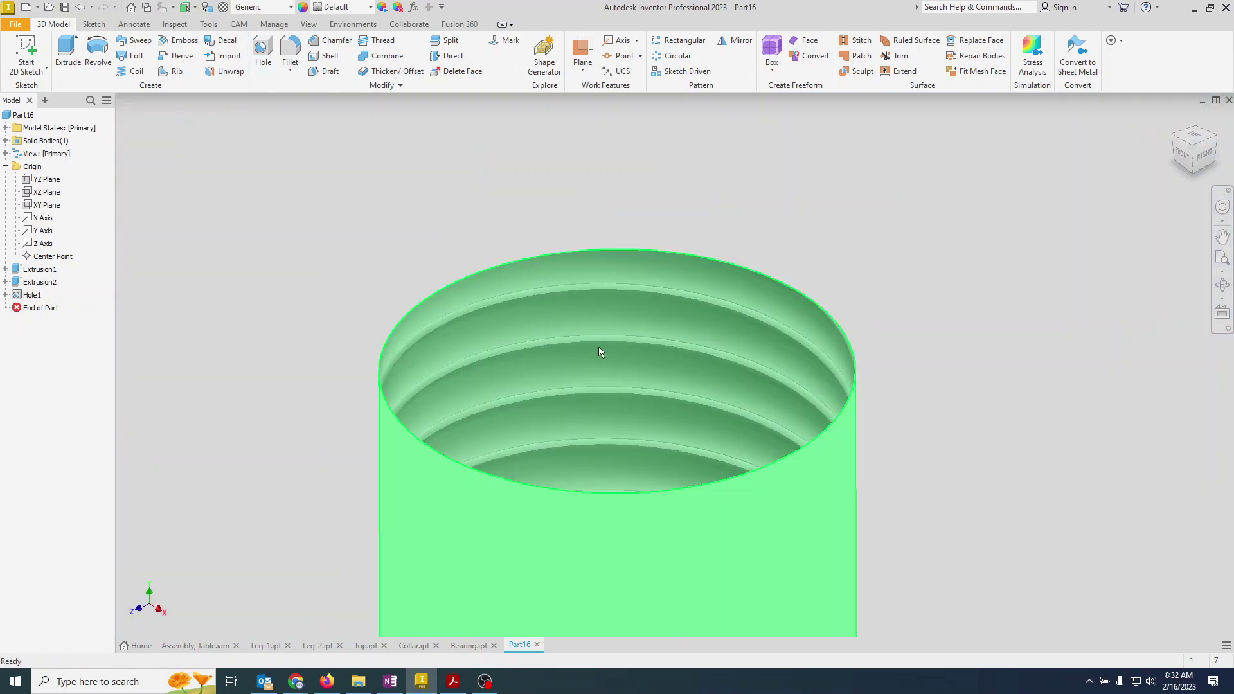
{"action": "scroll", "coordinate": [581, 384], "scroll_direction": "down", "scroll_amount": 8}
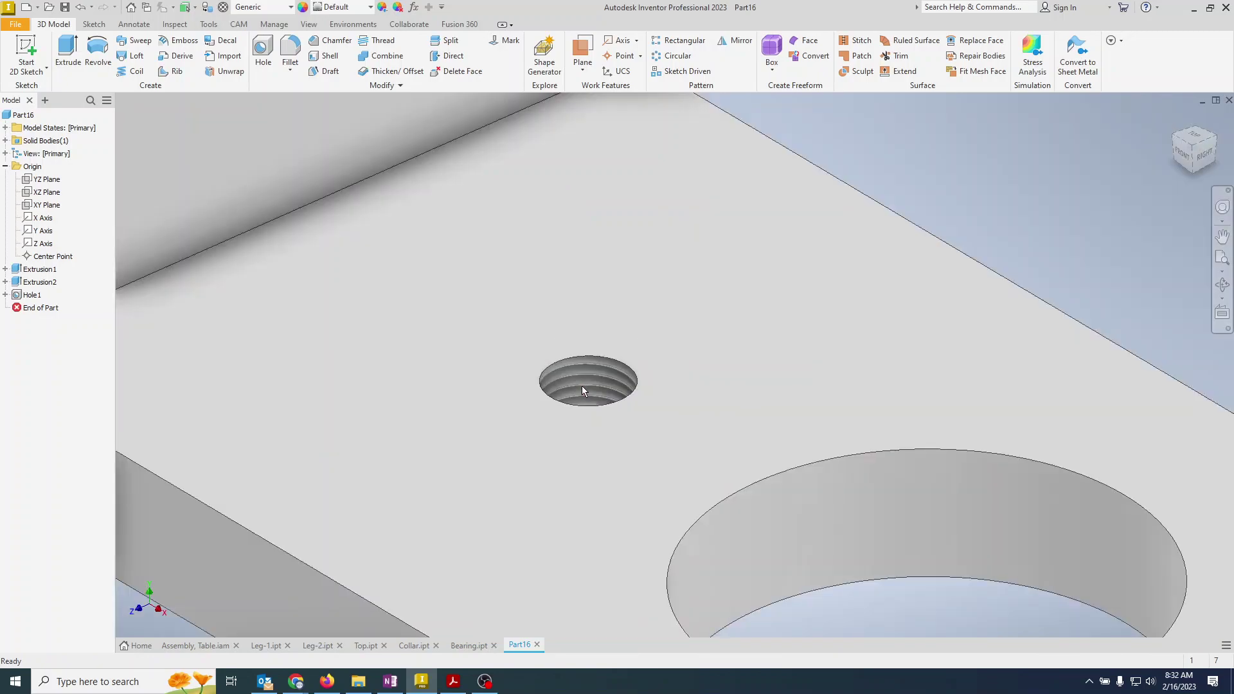
{"action": "middle_click_drag", "start_coordinate": [621, 459], "coordinate": [602, 480], "text": "shift"}
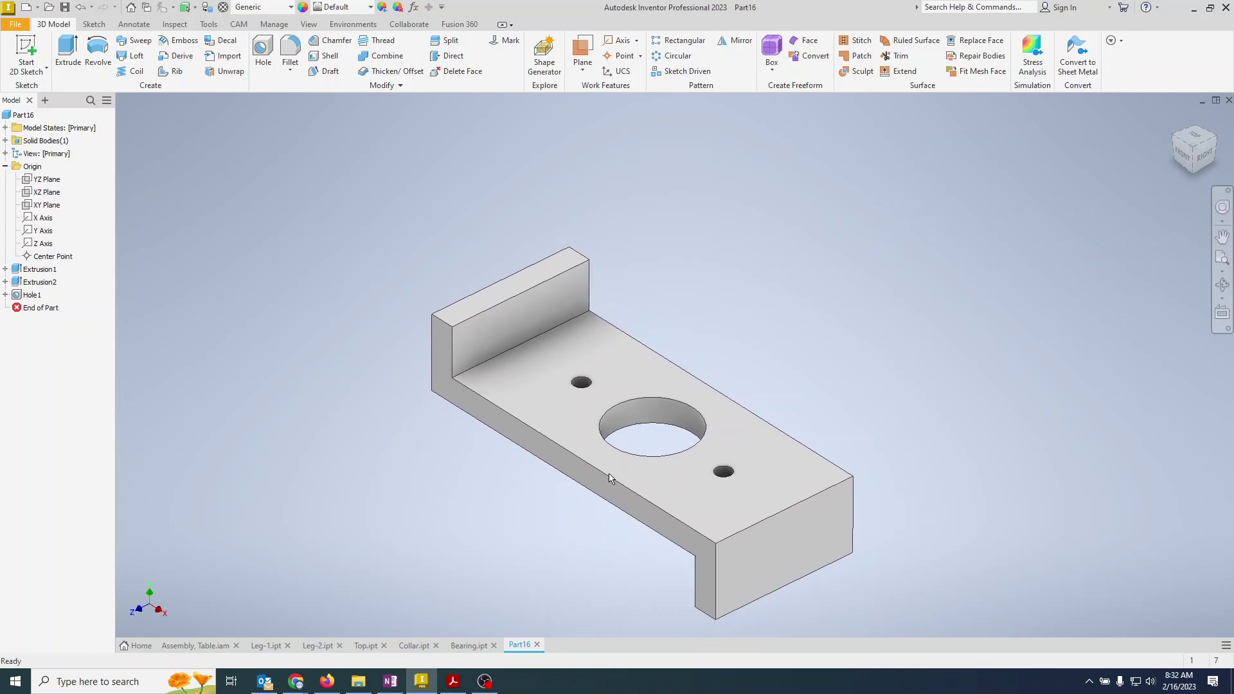
Start a sketch on the outer end face of the downward leg, and check the leg-hole positions in the PDF drawing
{"action": "key", "text": "alt+Tab"}
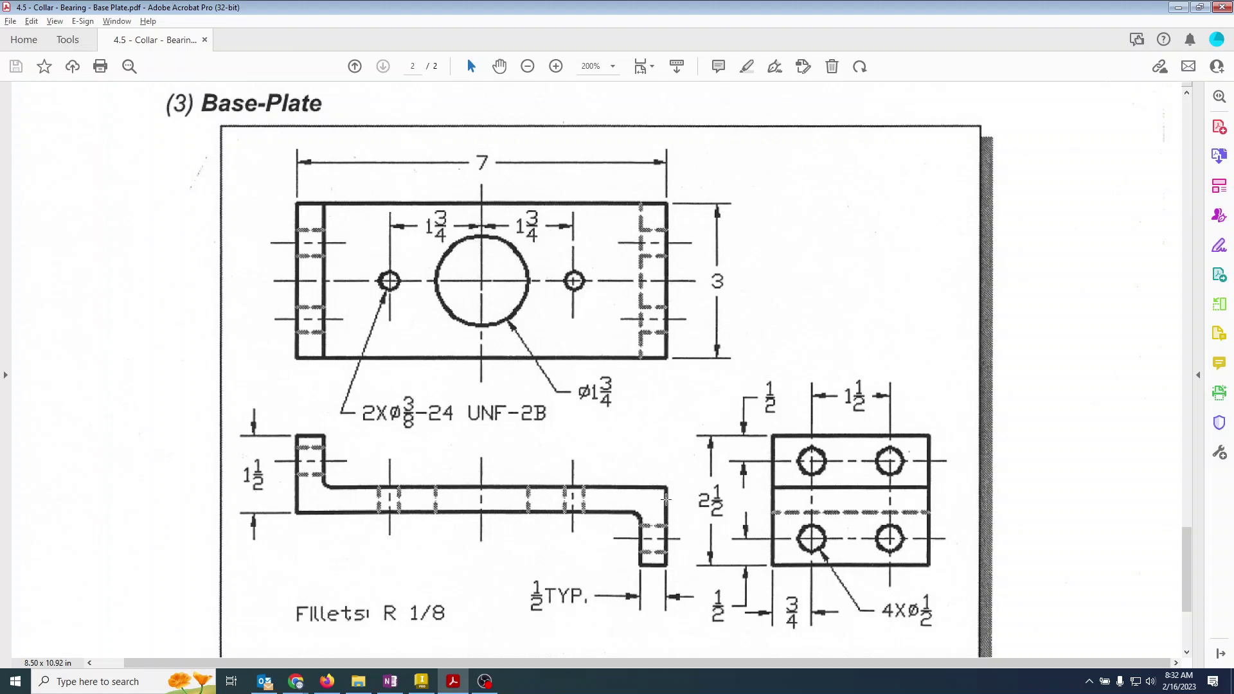
{"action": "key", "text": "alt+Tab"}
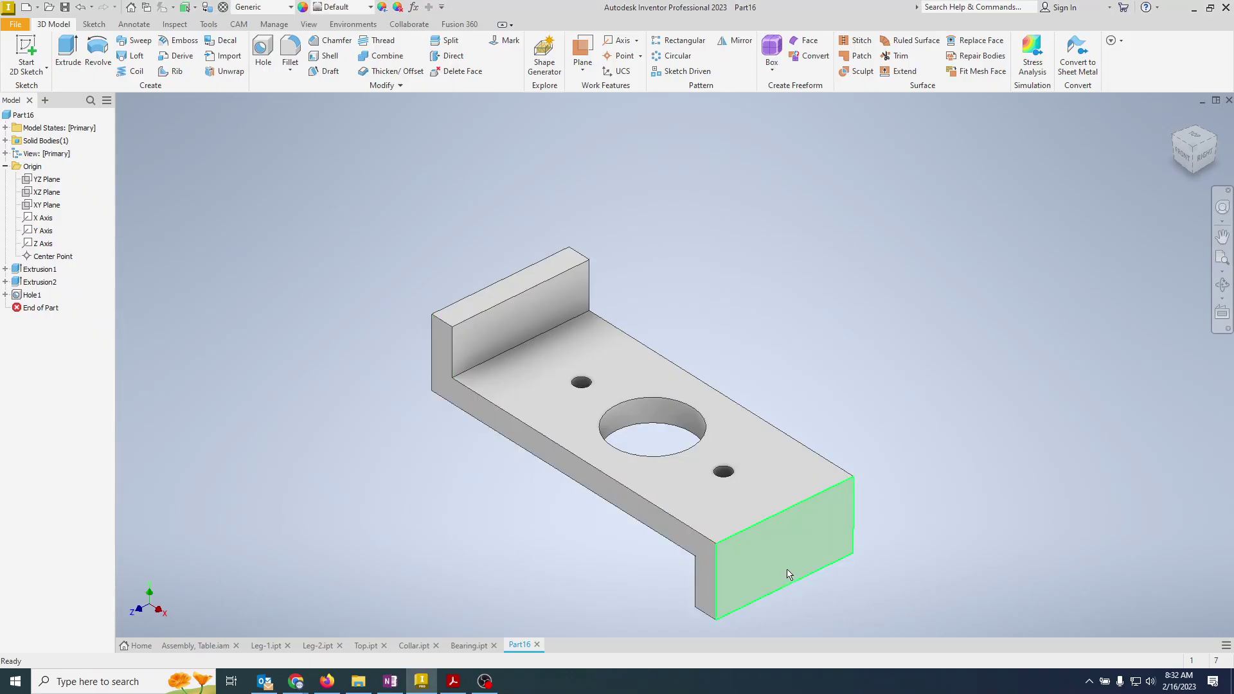
{"action": "left_click", "coordinate": [783, 562]}
{"action": "left_click", "coordinate": [873, 548]}
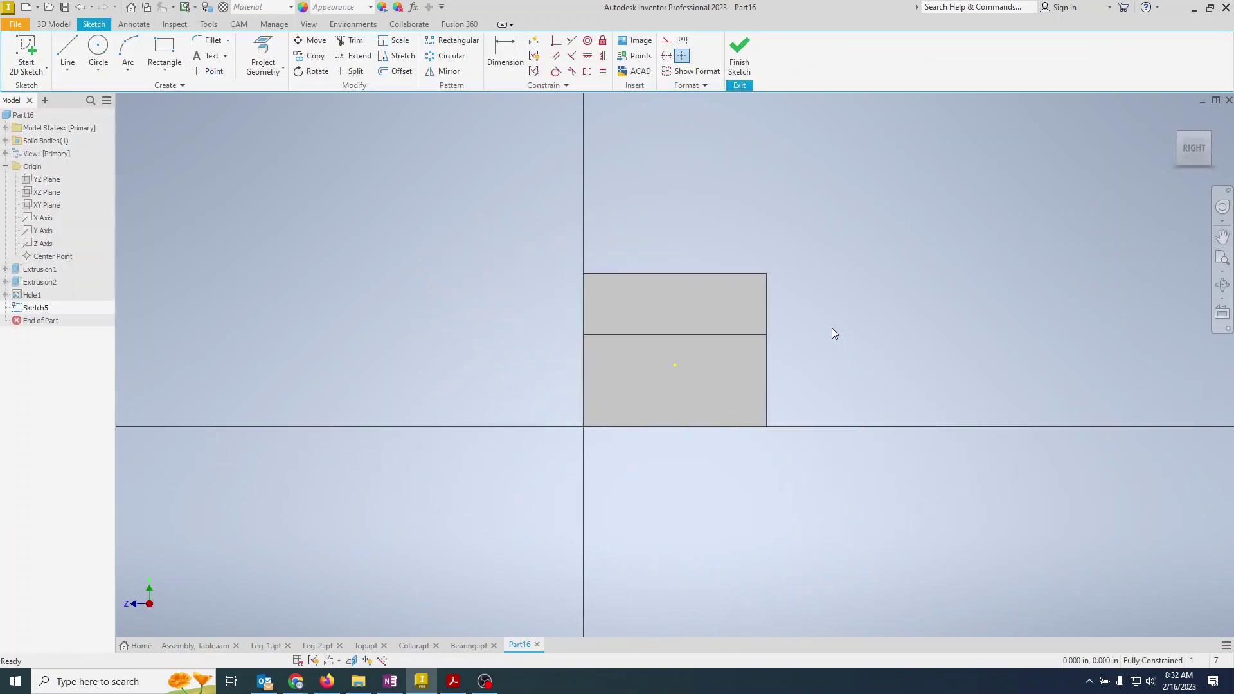
{"action": "key", "text": "alt+Tab"}
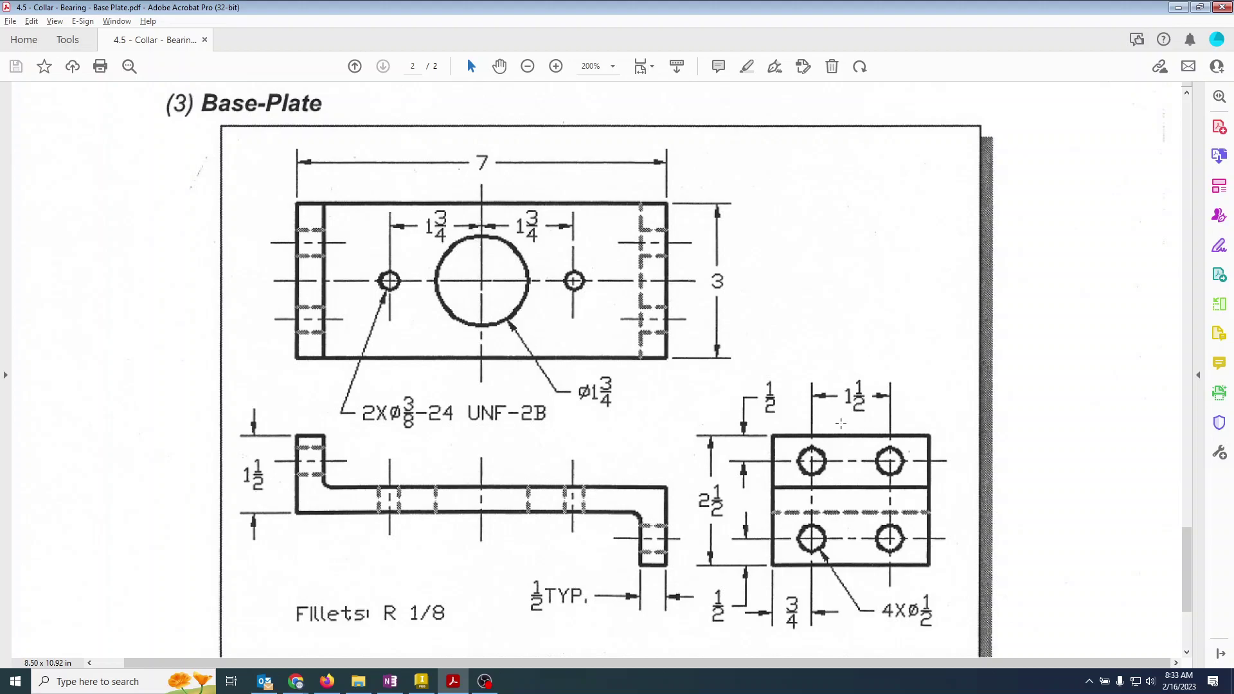
{"action": "key", "text": "alt+Tab"}
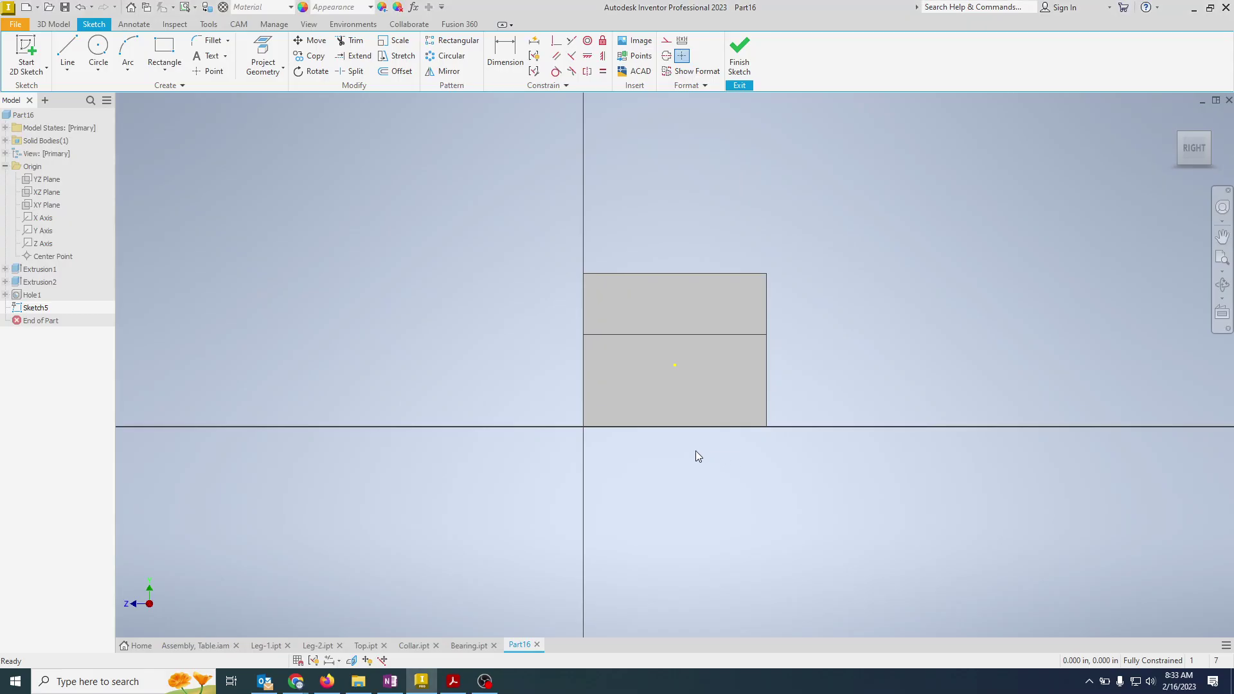
Draw a vertical centerline between the midpoints of the part's upper and lower edges, and convert it to construction geometry
{"action": "scroll", "coordinate": [697, 360], "scroll_direction": "up", "scroll_amount": 3}
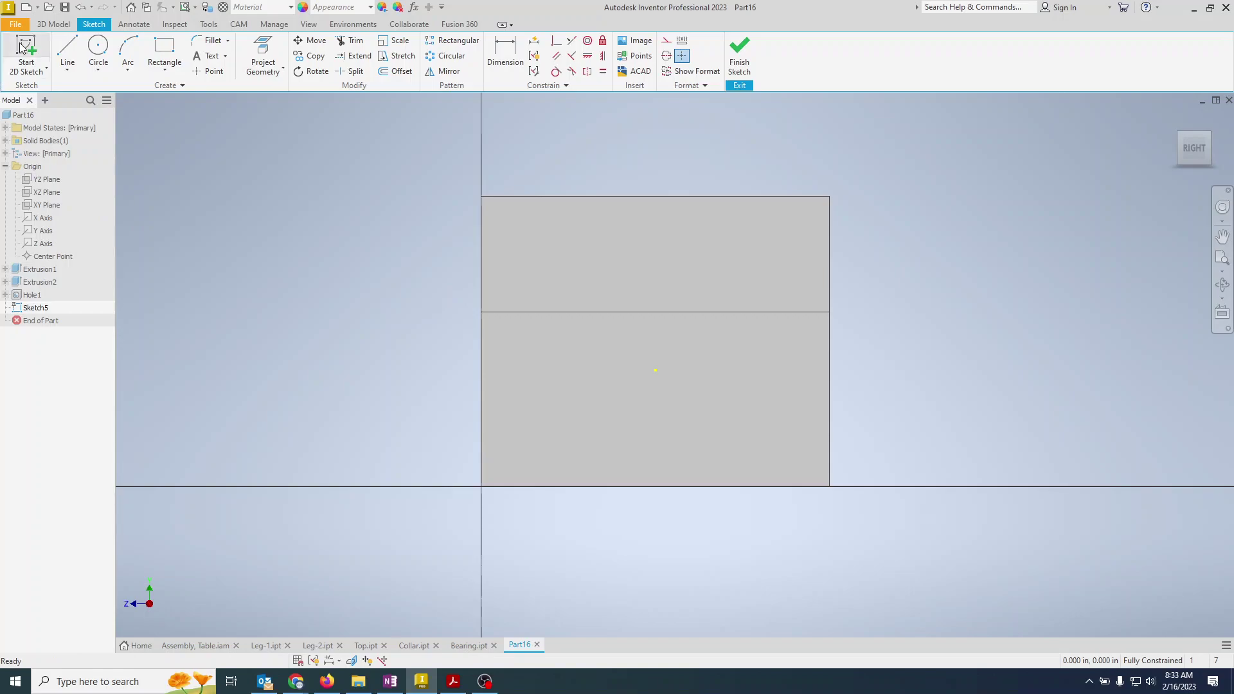
{"action": "left_click", "coordinate": [64, 46]}
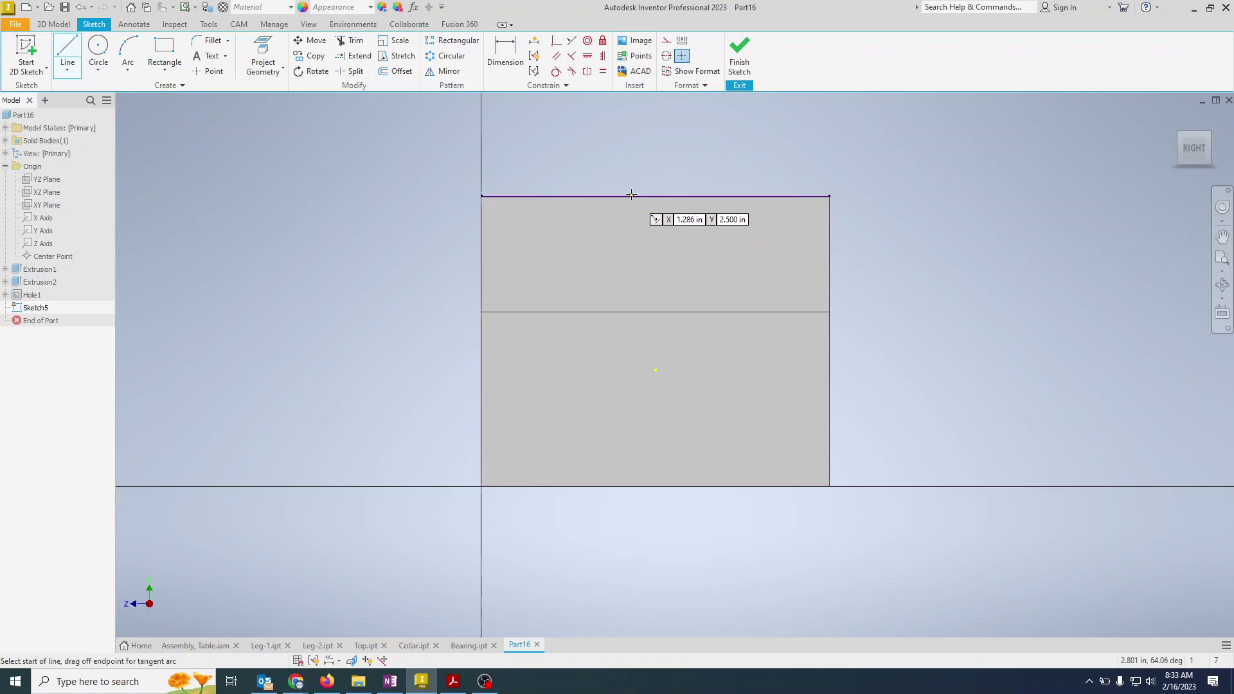
{"action": "left_click", "coordinate": [656, 196]}
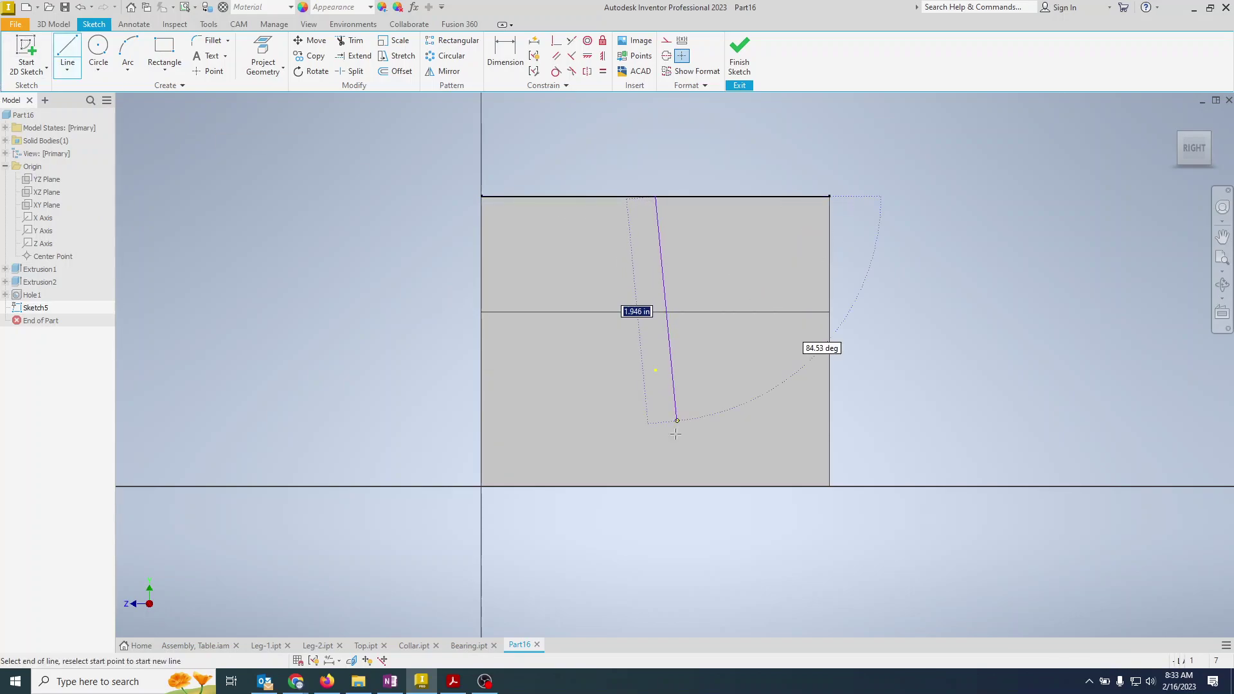
{"action": "left_click", "coordinate": [656, 486]}
{"action": "key", "text": "Escape"}
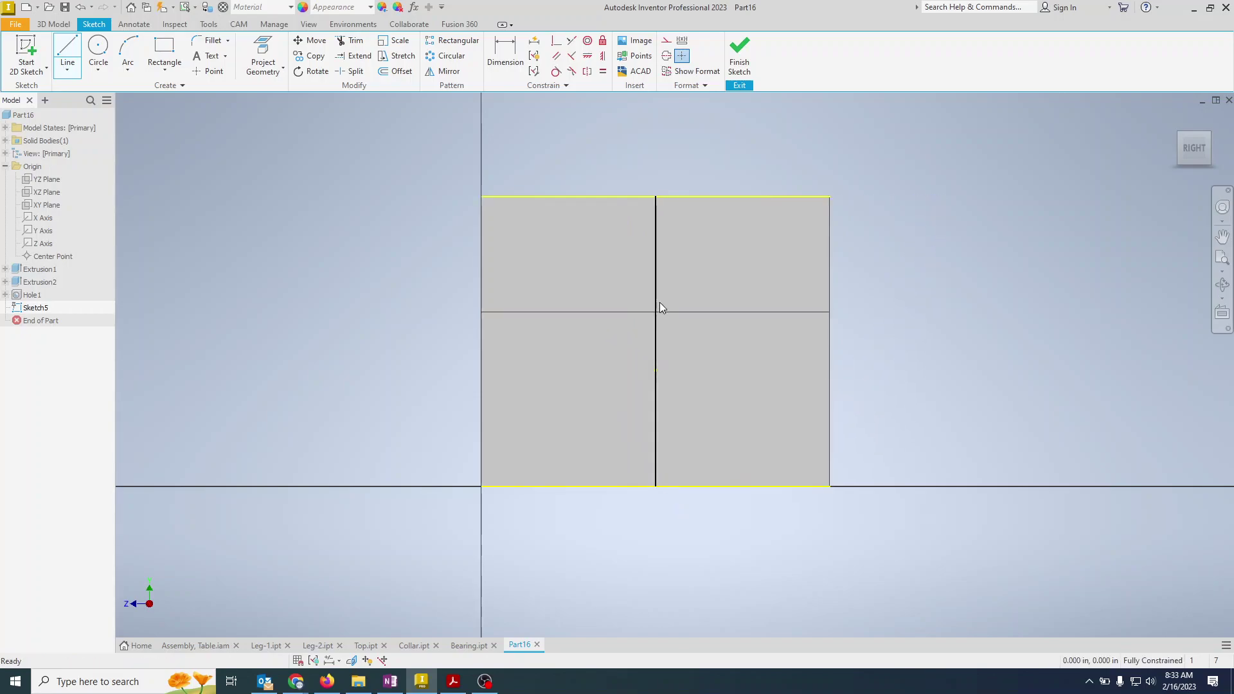
{"action": "left_click", "coordinate": [667, 40]}
{"action": "left_click", "coordinate": [605, 159]}
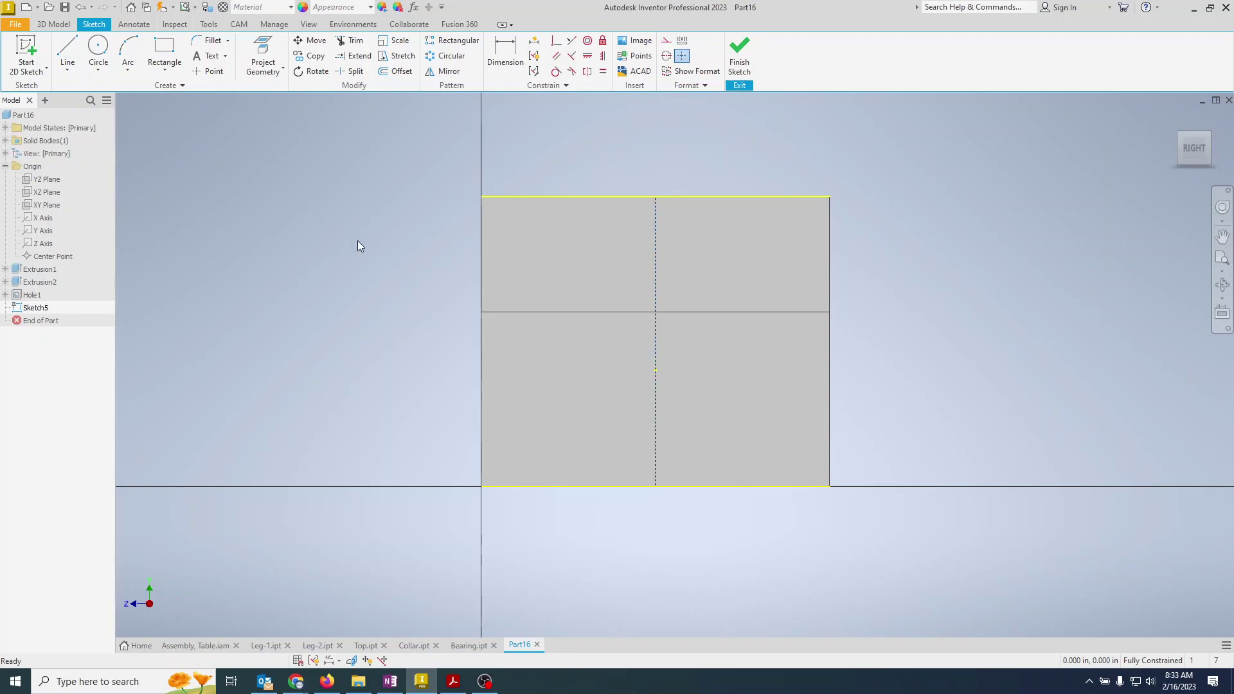
Offset the upper and lower edges inward by 0.5 in each
{"action": "left_click", "coordinate": [395, 71]}
{"action": "left_click", "coordinate": [550, 196]}
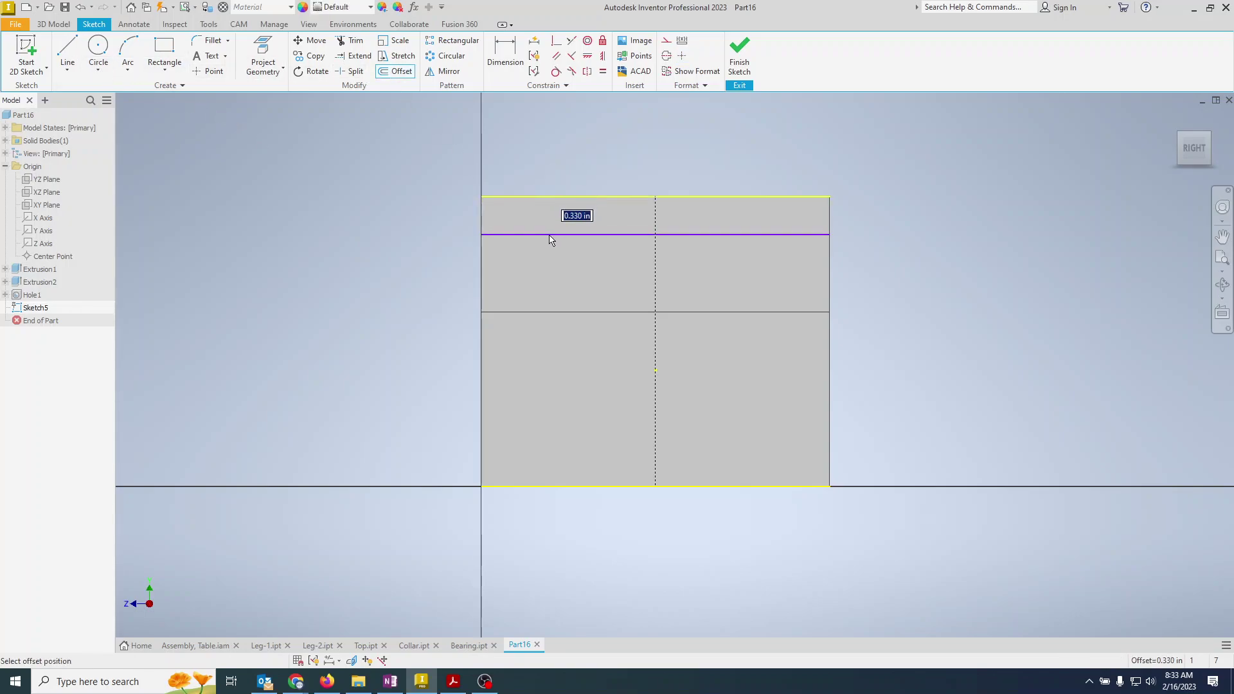
{"action": "type", "text": ".5"}
{"action": "key", "text": "Return"}
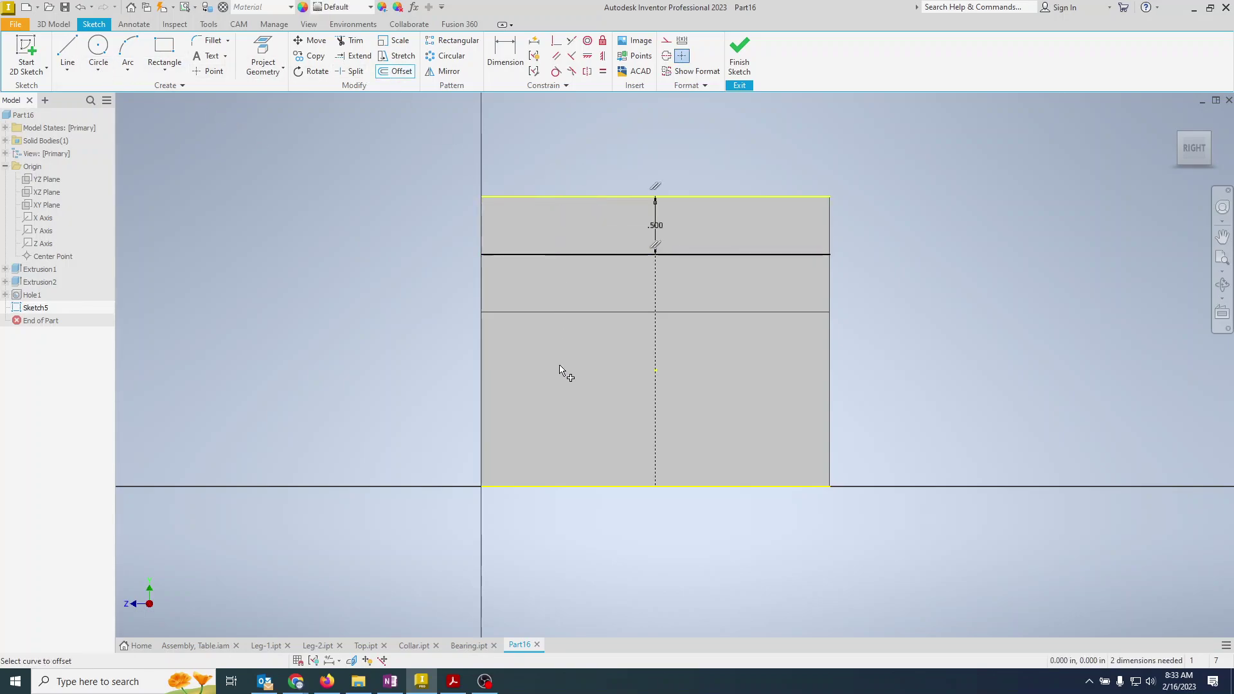
{"action": "left_click", "coordinate": [605, 487]}
{"action": "type", "text": ".5"}
{"action": "key", "text": "Return"}
{"action": "key", "text": "Escape"}
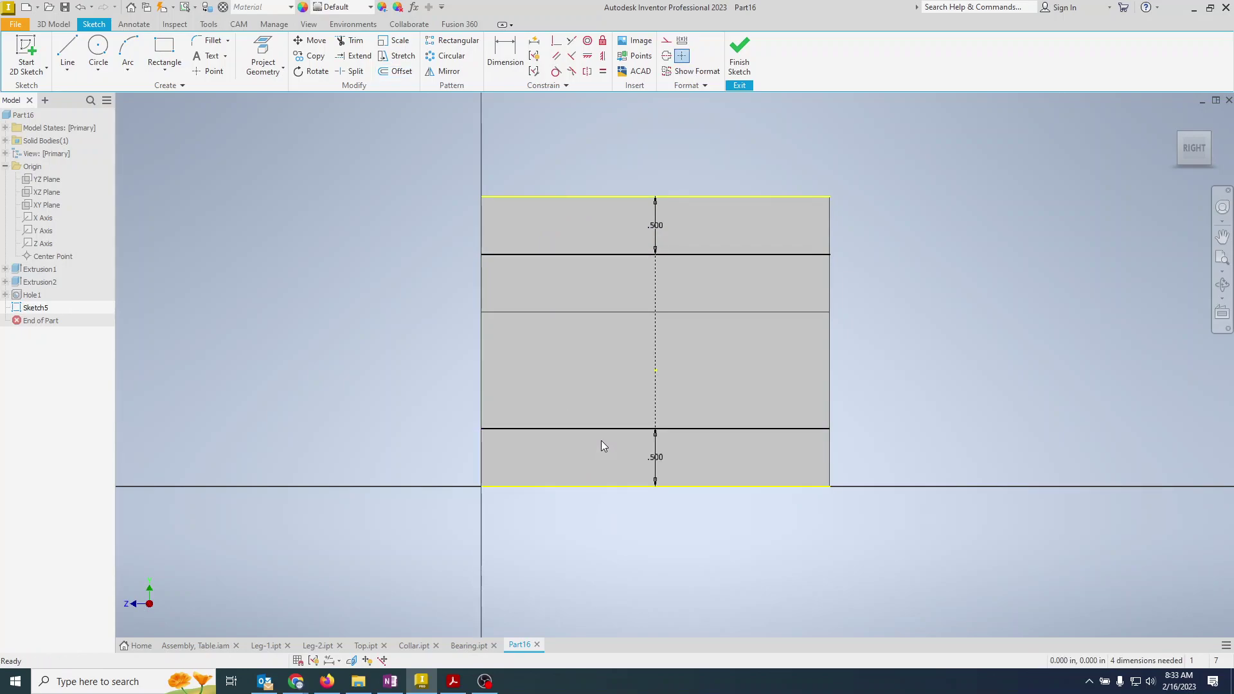
Convert both horizontal offset lines to construction geometry
{"action": "left_click", "coordinate": [667, 40]}
{"action": "left_click", "coordinate": [595, 432]}
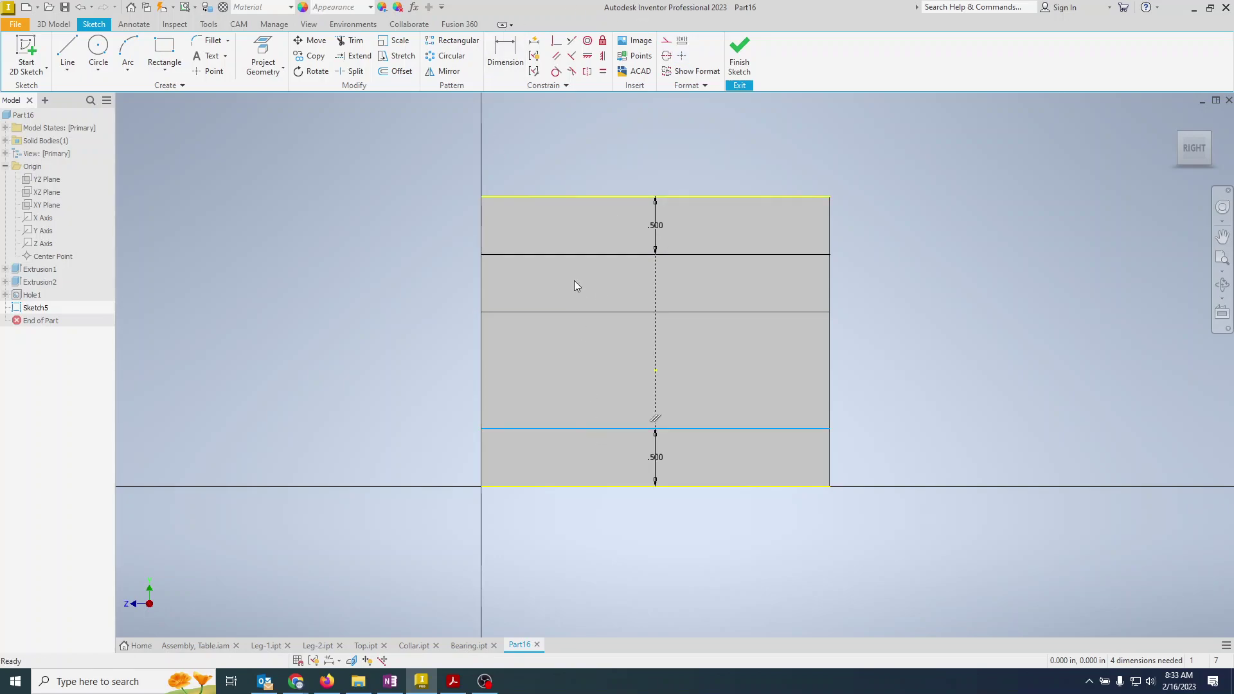
{"action": "left_click", "coordinate": [585, 255]}
{"action": "left_click", "coordinate": [667, 40]}
{"action": "left_click", "coordinate": [614, 431]}
{"action": "left_click", "coordinate": [667, 41]}
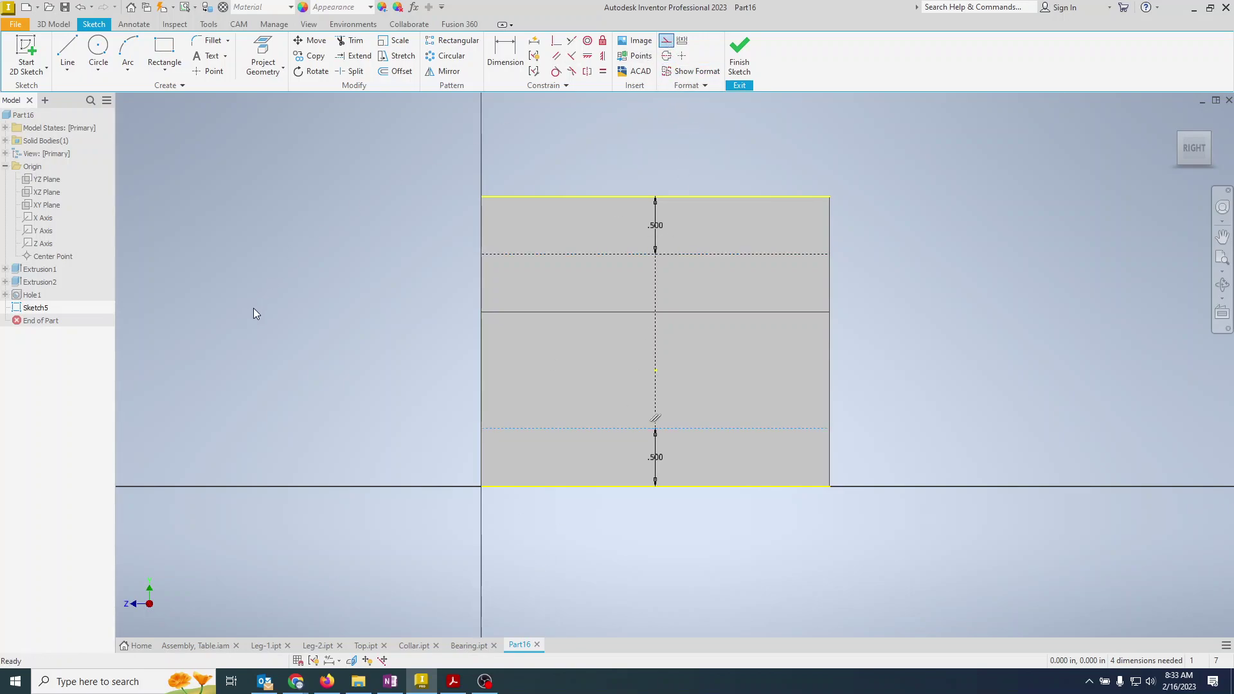
Sketch four circles about 0.5 in across, centered on the horizontal construction lines, one on each side of the centerline
{"action": "left_click", "coordinate": [98, 48]}
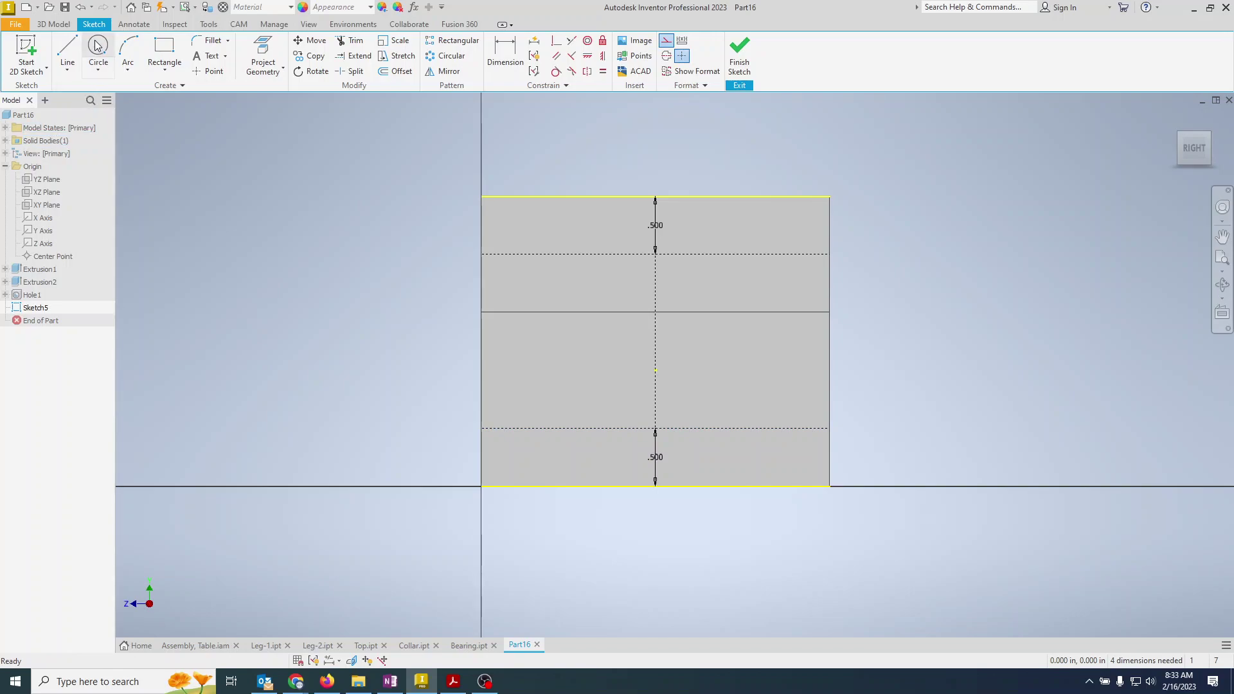
{"action": "left_click", "coordinate": [565, 428]}
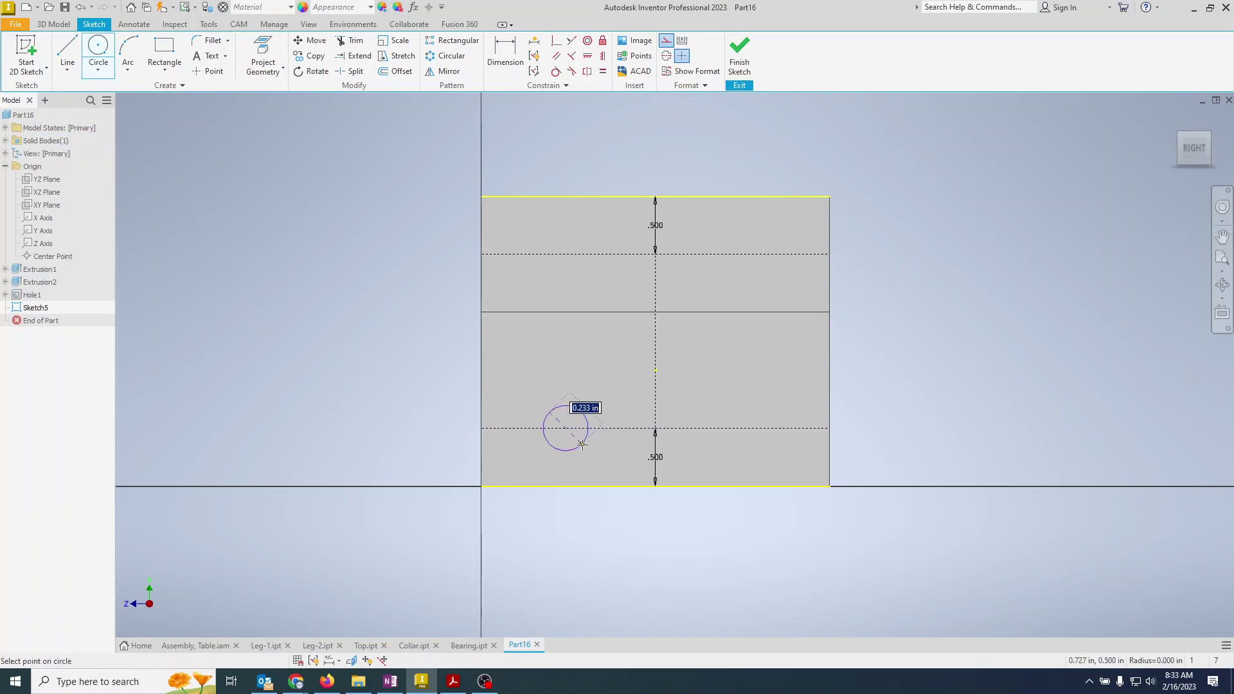
{"action": "left_click", "coordinate": [559, 255]}
{"action": "left_click", "coordinate": [583, 230]}
{"action": "left_click", "coordinate": [751, 255]}
{"action": "left_click", "coordinate": [773, 233]}
{"action": "left_click", "coordinate": [764, 428]}
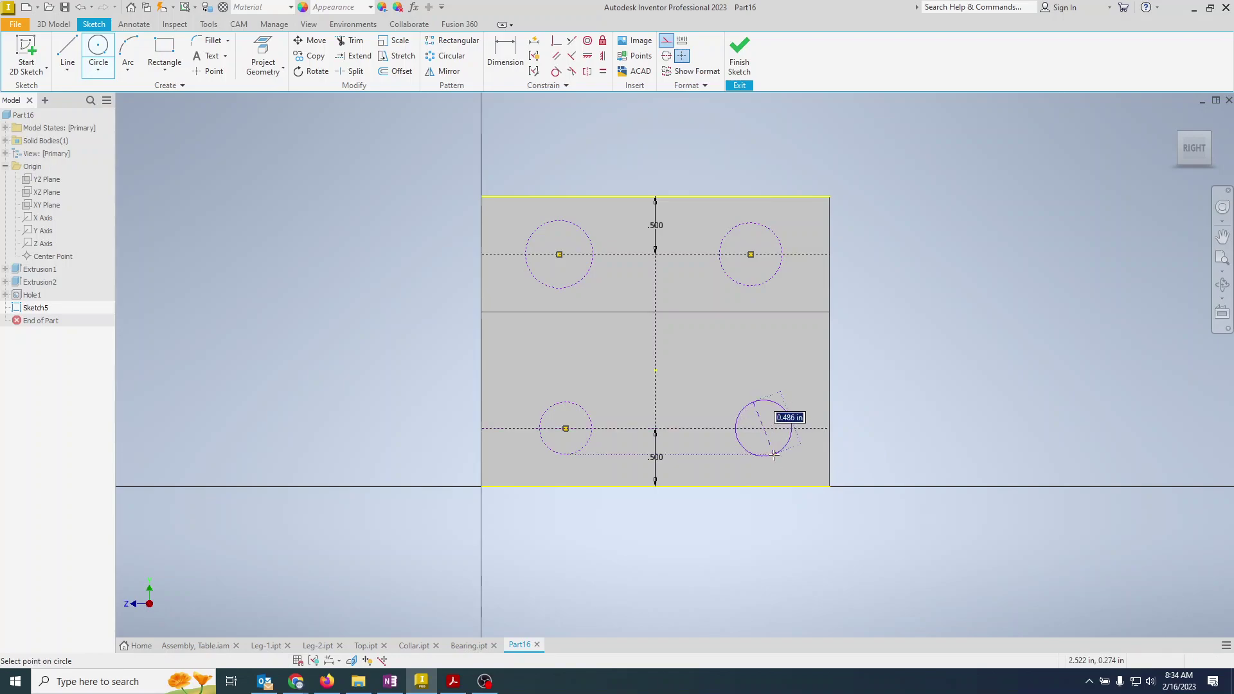
{"action": "left_click", "coordinate": [773, 455]}
{"action": "key", "text": "Escape"}
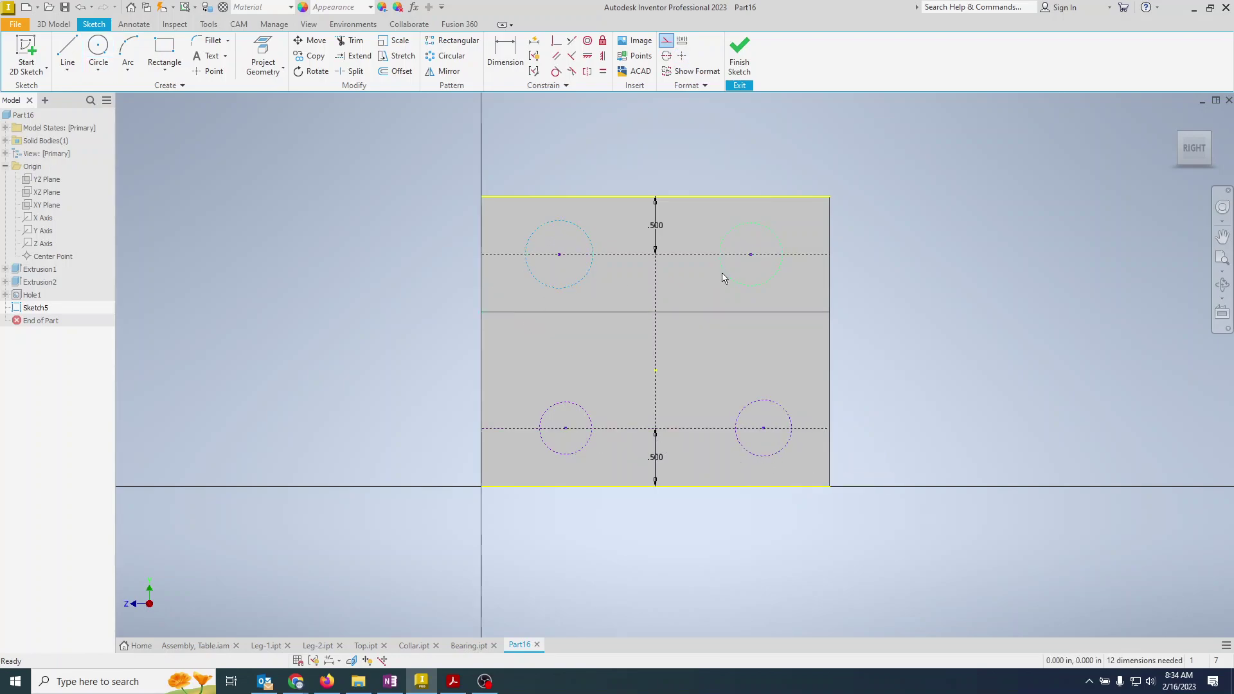
Convert the four construction circles on the leg face to normal sketch geometry
{"action": "left_click", "coordinate": [666, 40]}
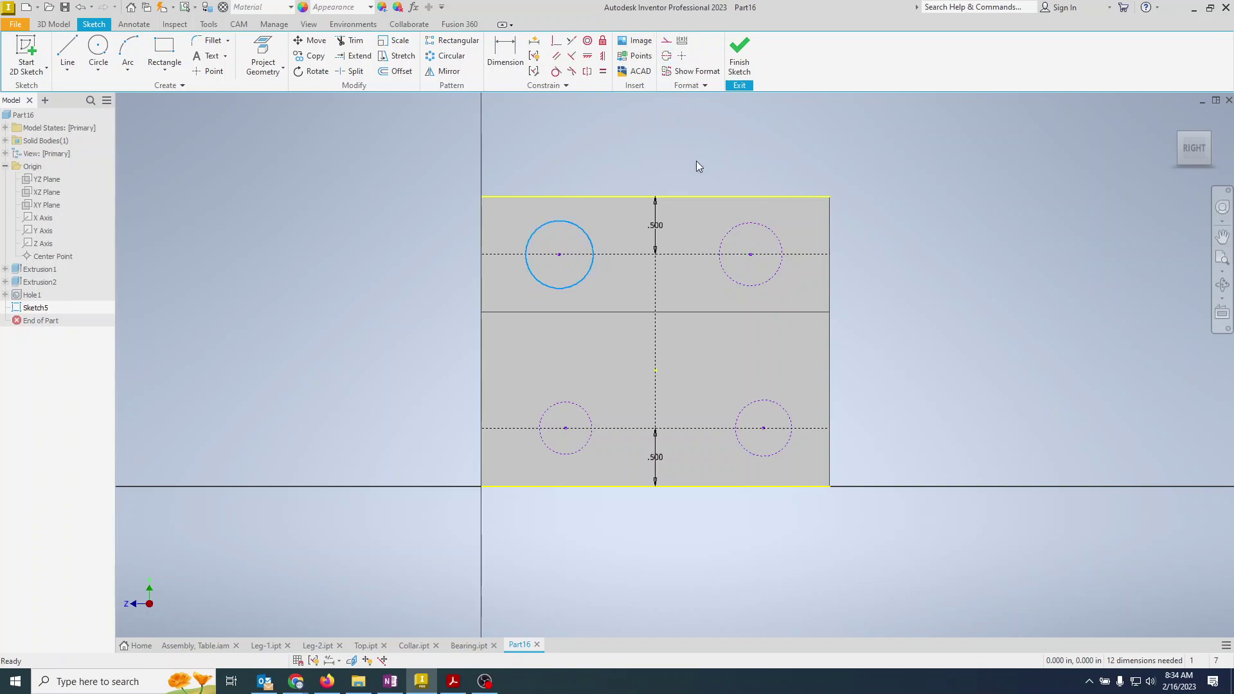
{"action": "left_click", "coordinate": [737, 229]}
{"action": "left_click", "coordinate": [667, 44]}
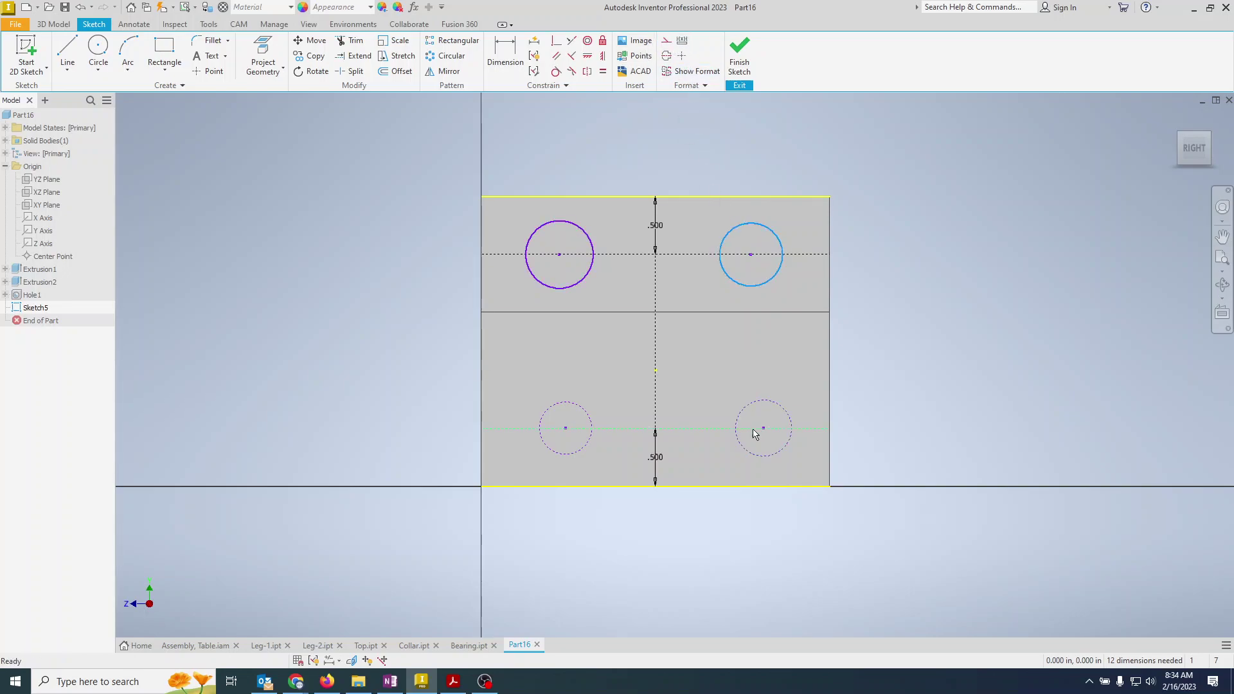
{"action": "left_click", "coordinate": [746, 411]}
{"action": "left_click", "coordinate": [667, 57]}
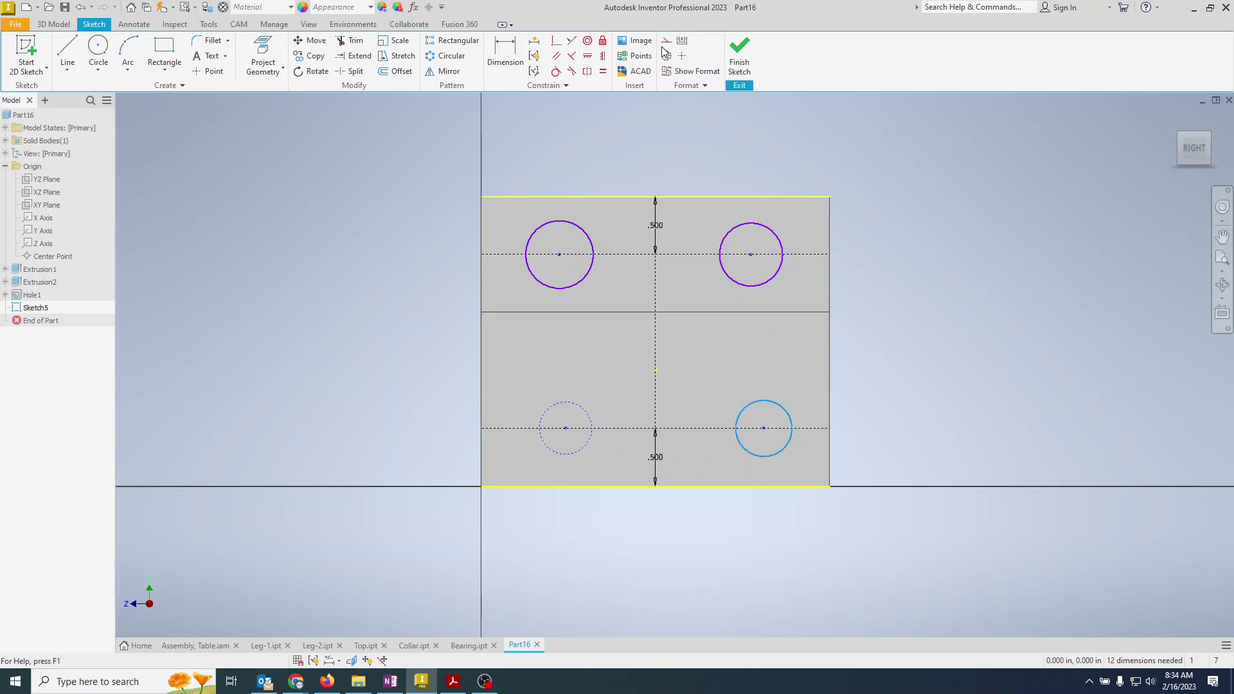
{"action": "left_click", "coordinate": [573, 407]}
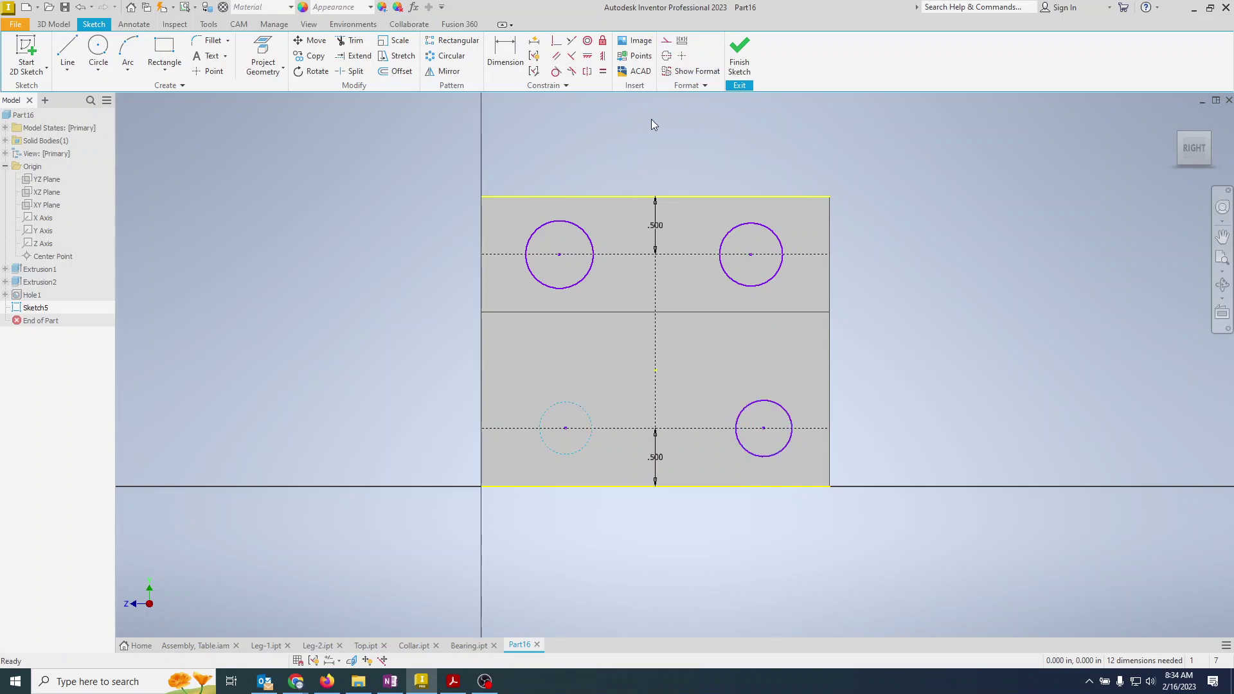
{"action": "left_click", "coordinate": [667, 41]}
{"action": "left_click", "coordinate": [559, 163]}
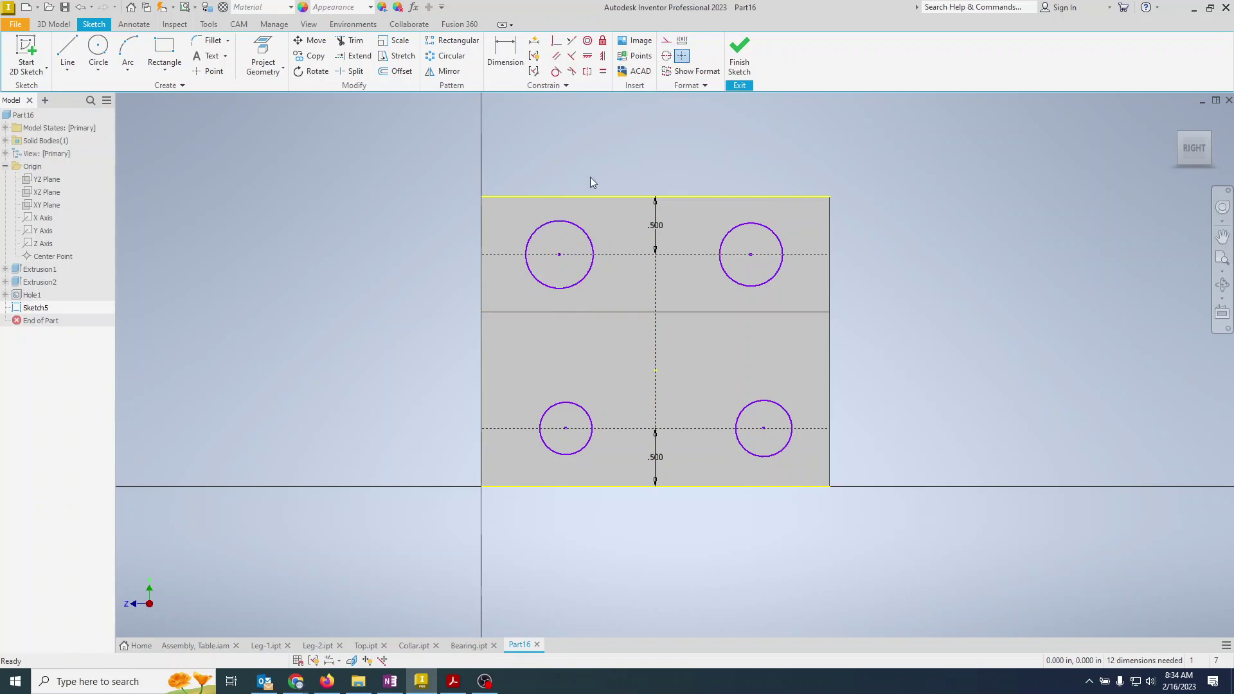
Constrain all four circles to equal size
{"action": "left_click", "coordinate": [589, 245]}
{"action": "left_click", "coordinate": [739, 228], "text": "ctrl"}
{"action": "left_click", "coordinate": [603, 71]}
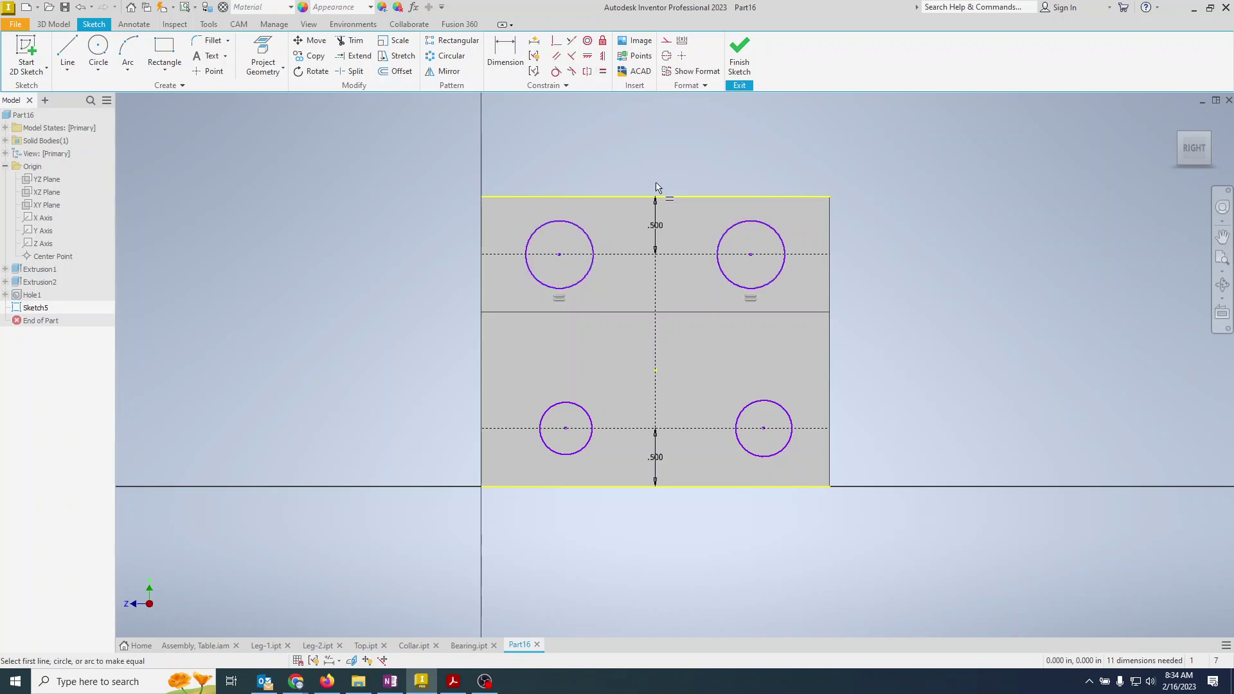
{"action": "left_click", "coordinate": [757, 288]}
{"action": "left_click", "coordinate": [766, 404]}
{"action": "left_click", "coordinate": [736, 409]}
{"action": "left_click", "coordinate": [585, 416]}
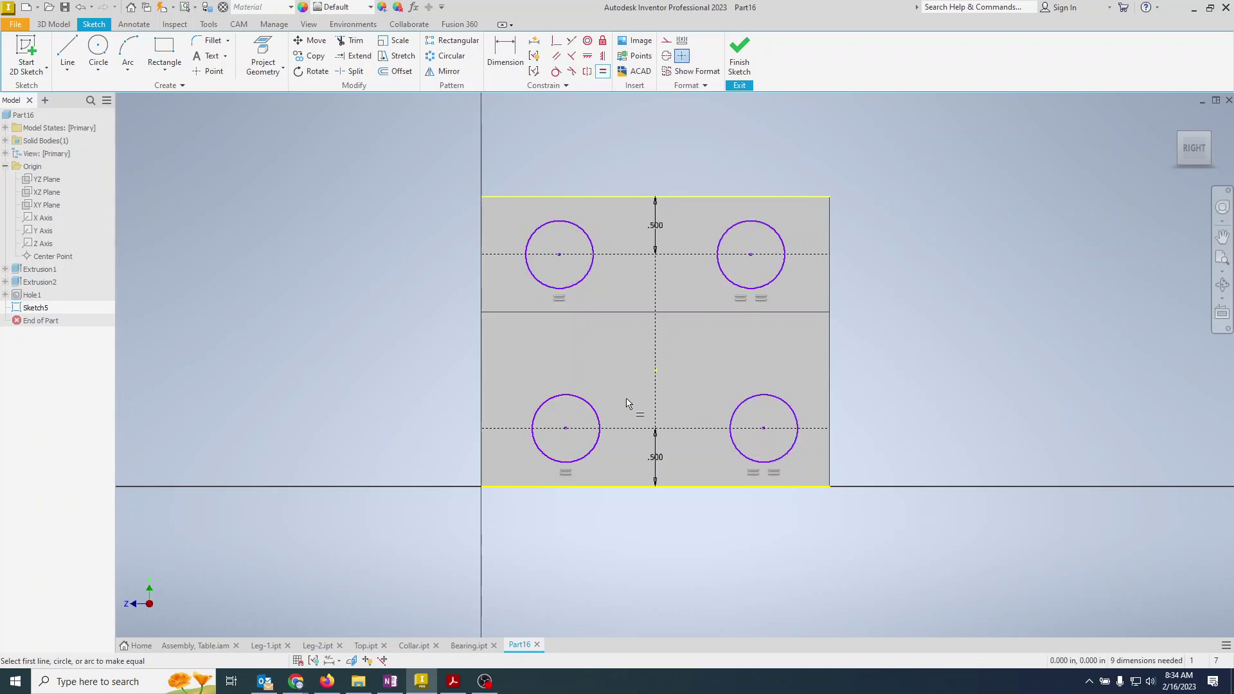
{"action": "key", "text": "Escape"}
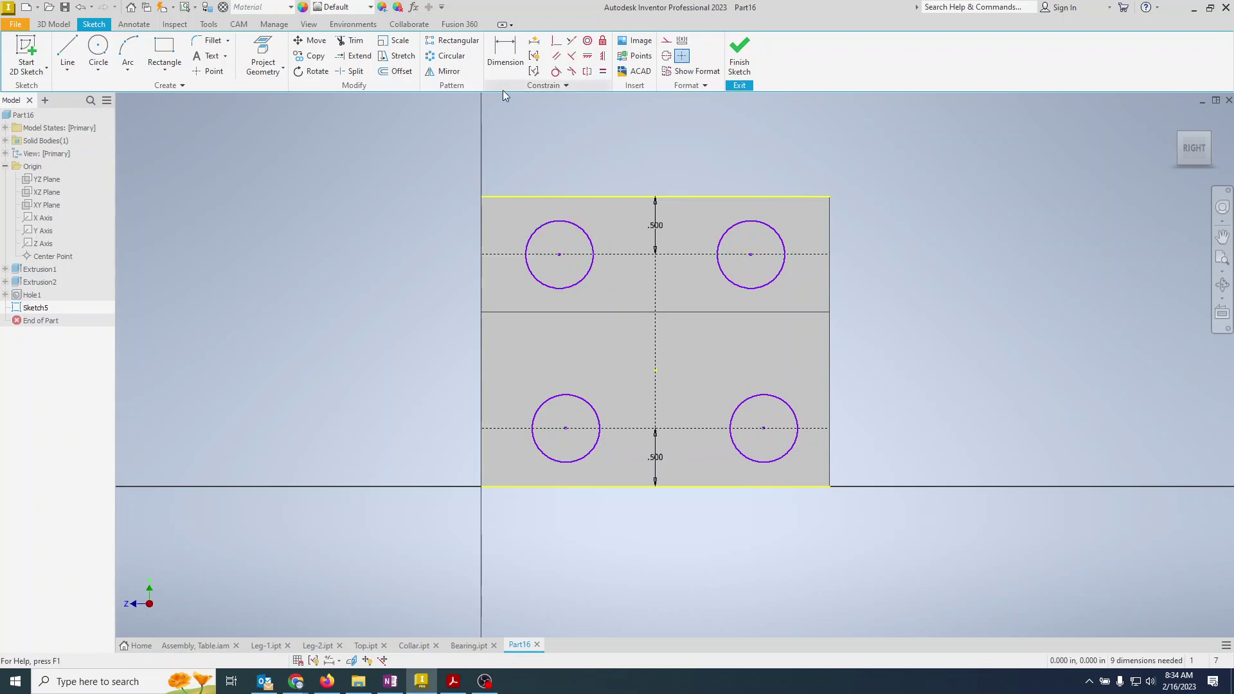
Dimension the upper-left circle with a 0.5 in diameter
{"action": "key", "text": "d"}
{"action": "left_click", "coordinate": [542, 228]}
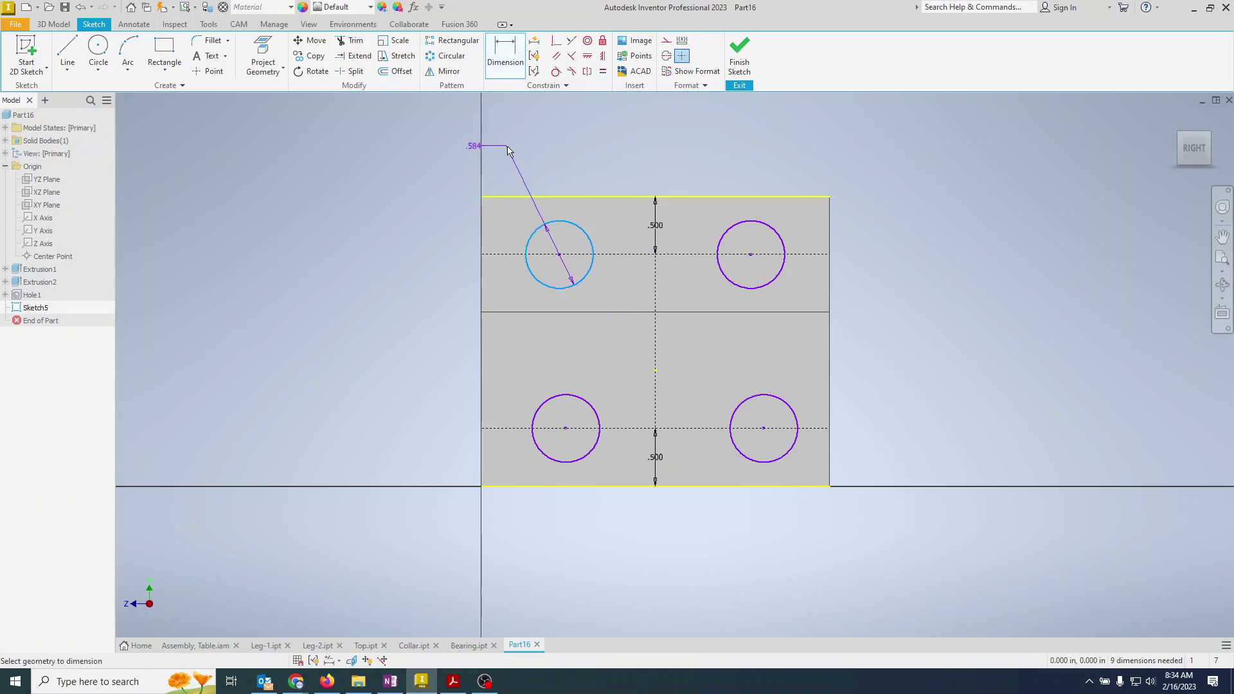
{"action": "left_click", "coordinate": [523, 138]}
{"action": "type", "text": ".5"}
{"action": "key", "text": "Return"}
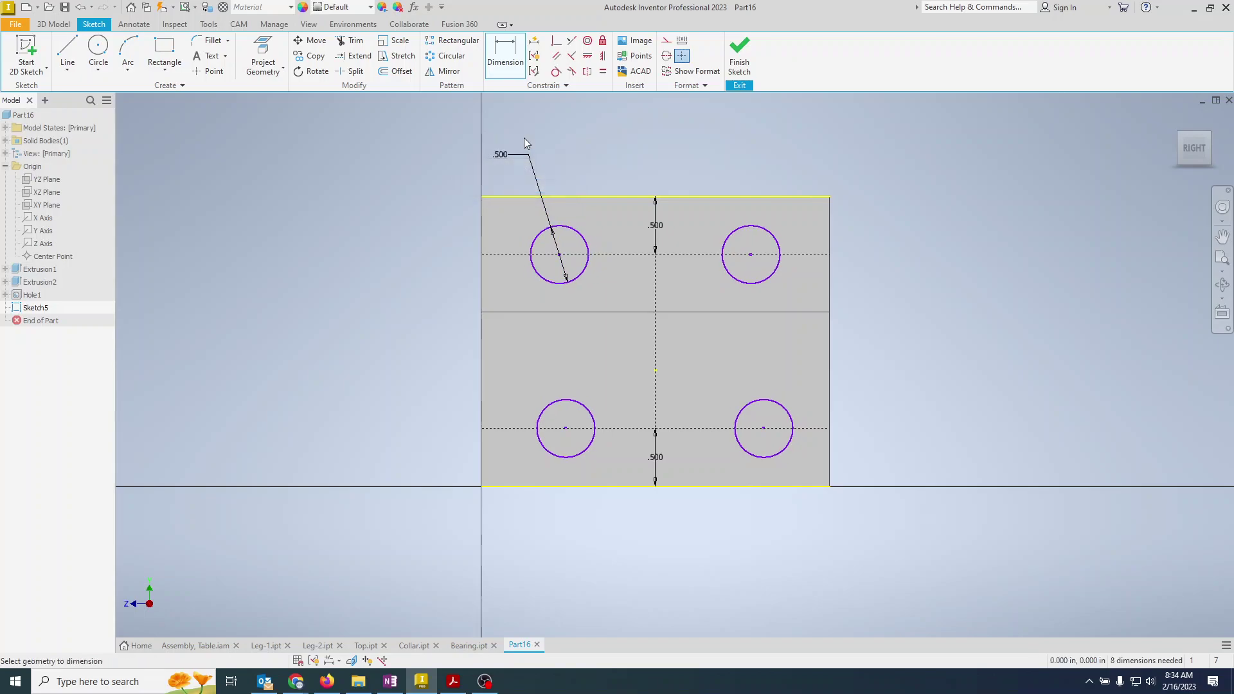
{"action": "key", "text": "Escape"}
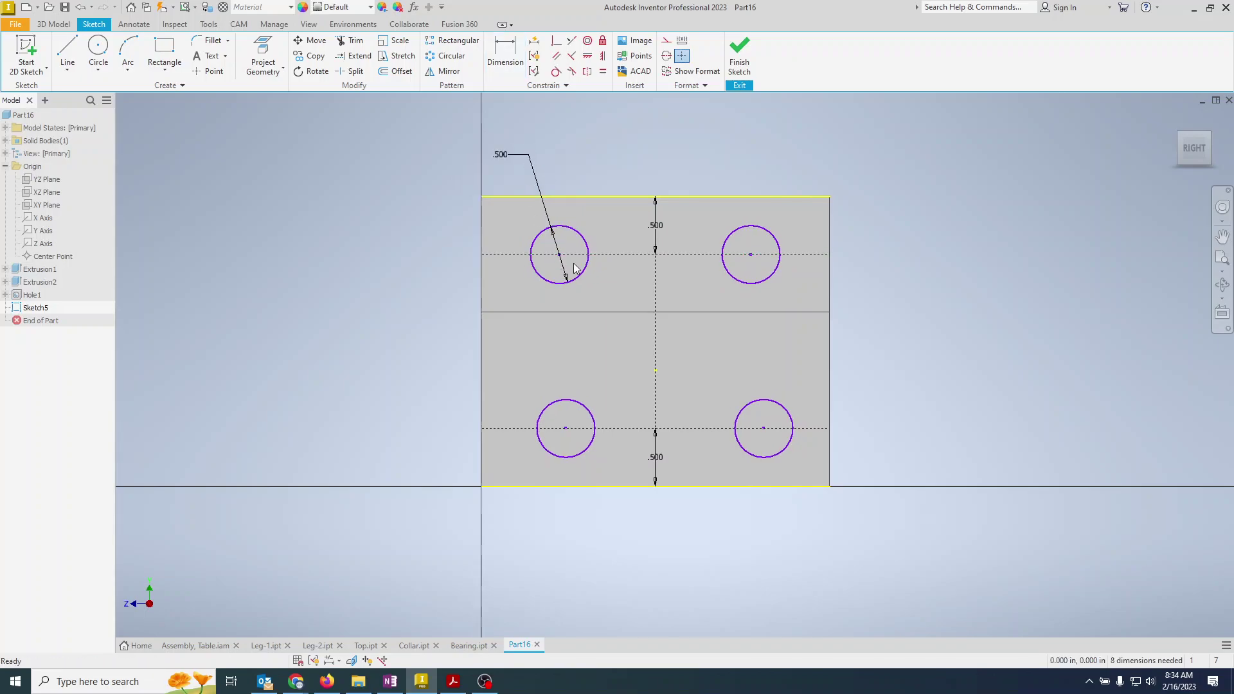
Check the hole spacing in the PDF drawing and dimension the two upper circle centers 1.5 in apart
{"action": "key", "text": "alt+Tab"}
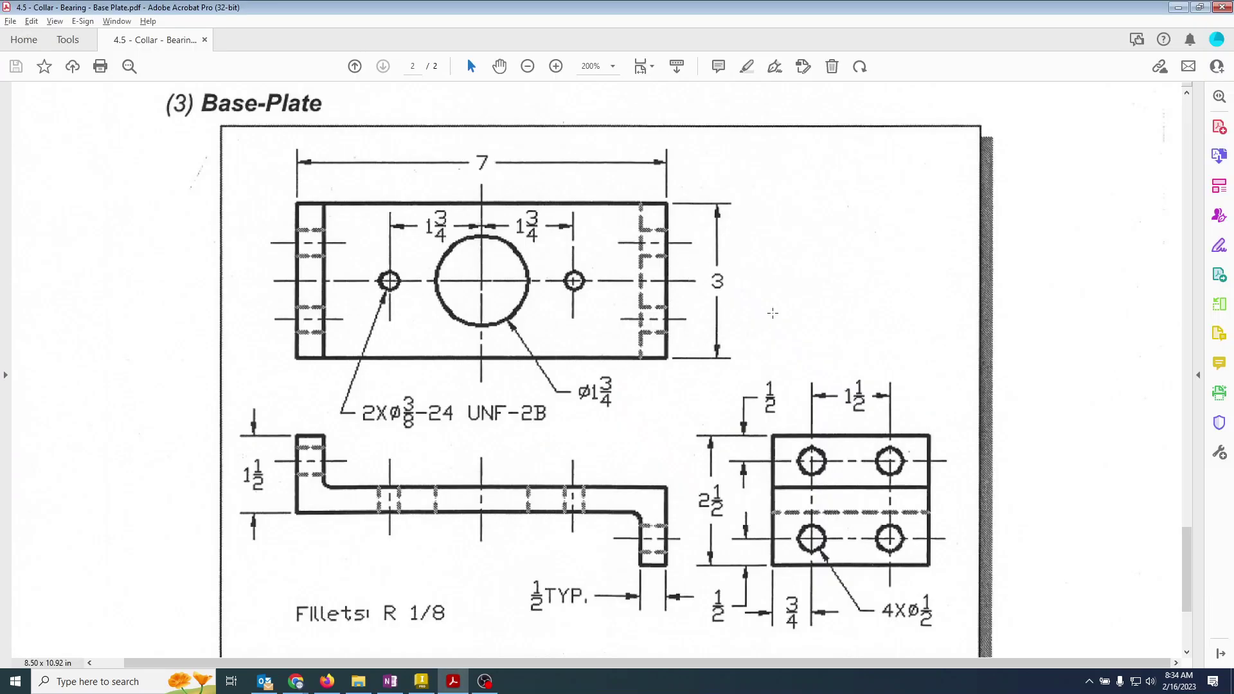
{"action": "key", "text": "alt+Tab"}
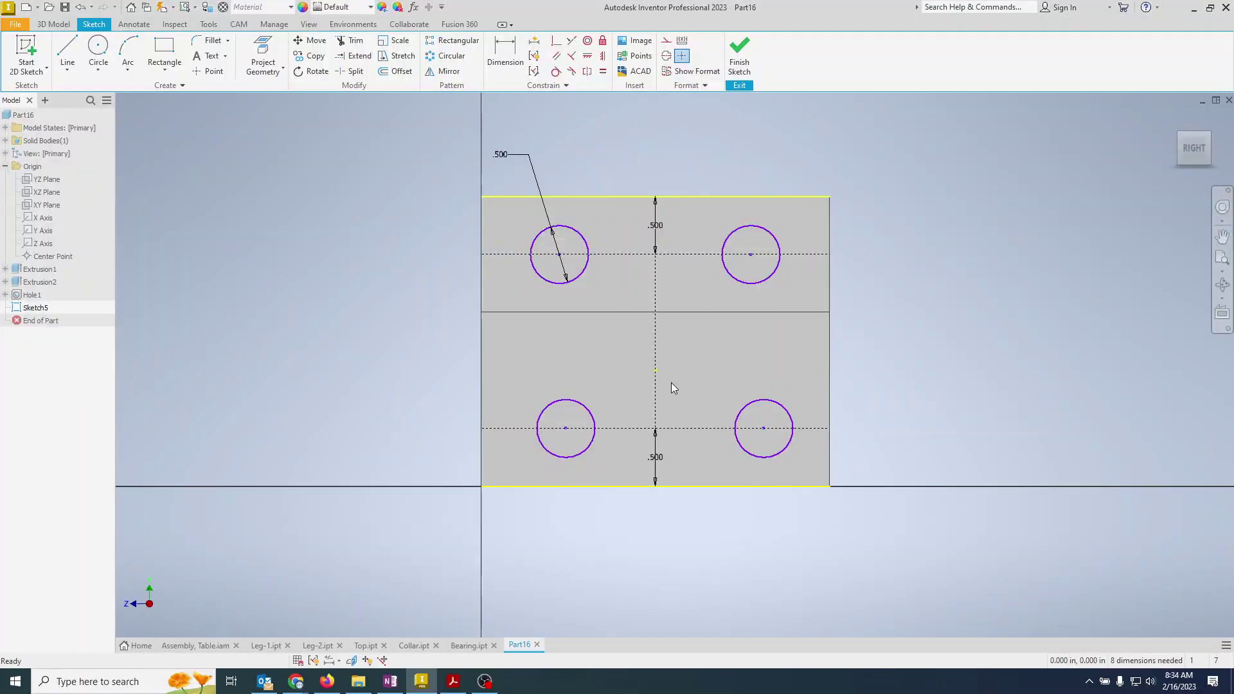
{"action": "key", "text": "d"}
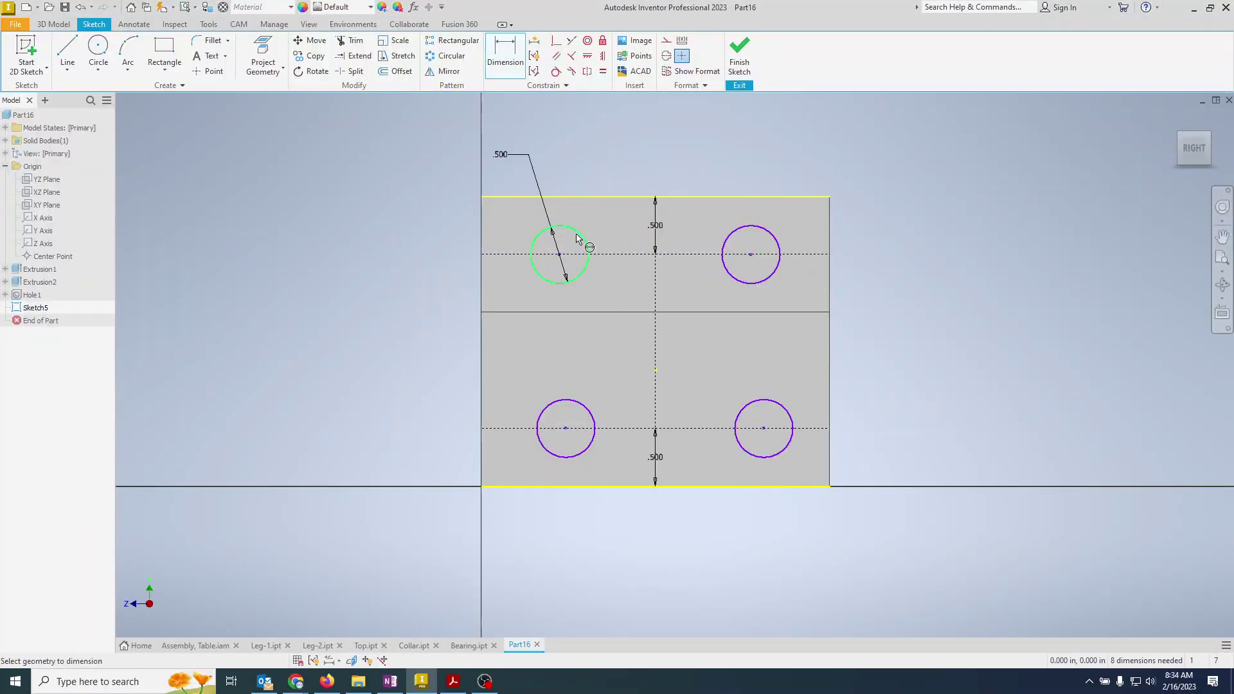
{"action": "left_click", "coordinate": [751, 254]}
{"action": "left_click", "coordinate": [642, 138]}
{"action": "type", "text": "1.5"}
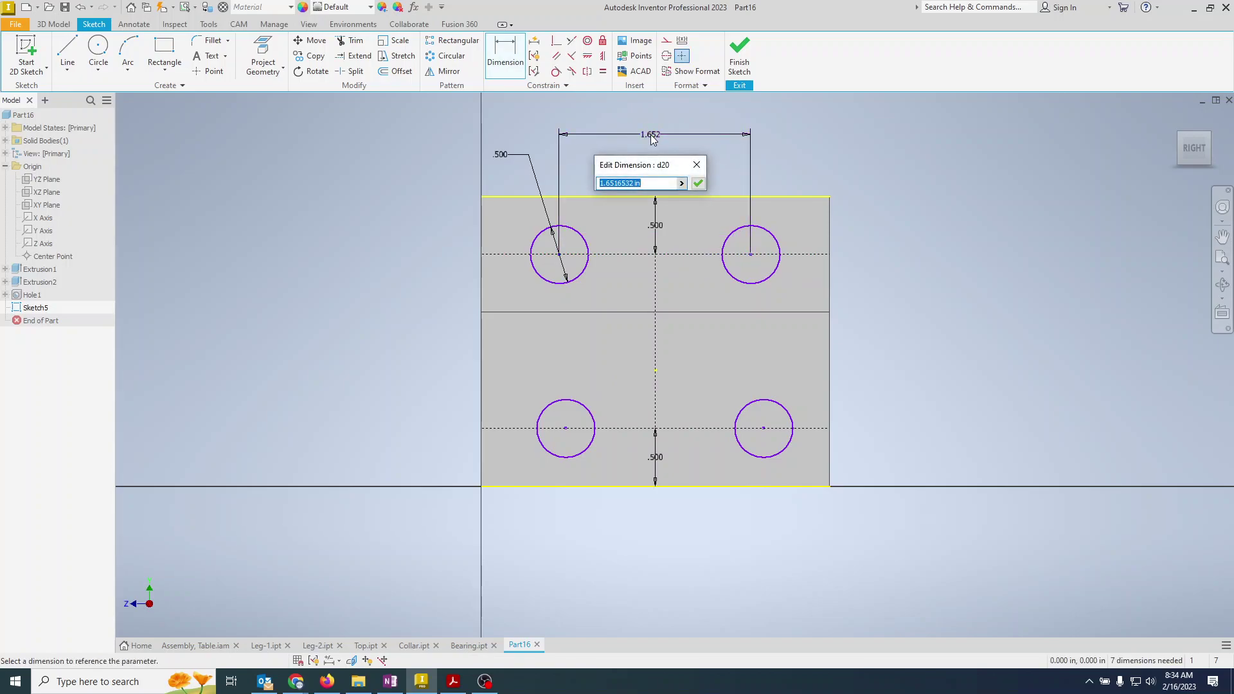
{"action": "key", "text": "Return"}
{"action": "key", "text": "Escape"}
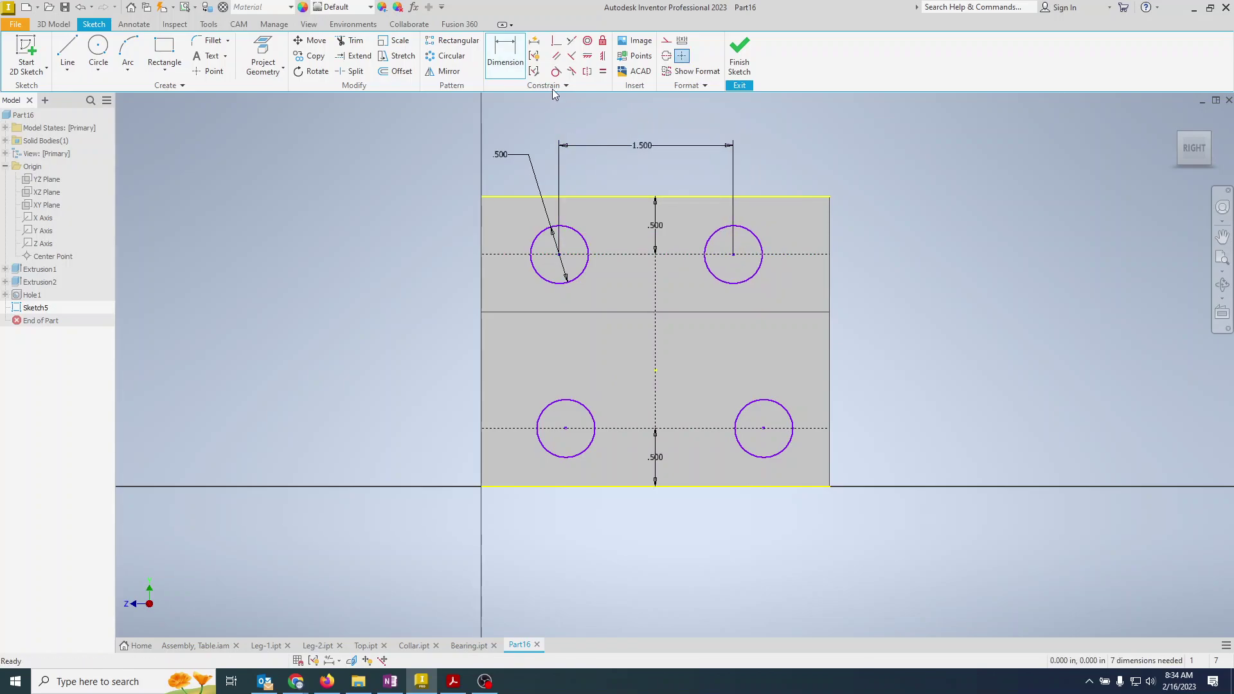
Draw a line on each side of the centerline connecting the upper circle's center to the lower circle's center
{"action": "left_click", "coordinate": [67, 52]}
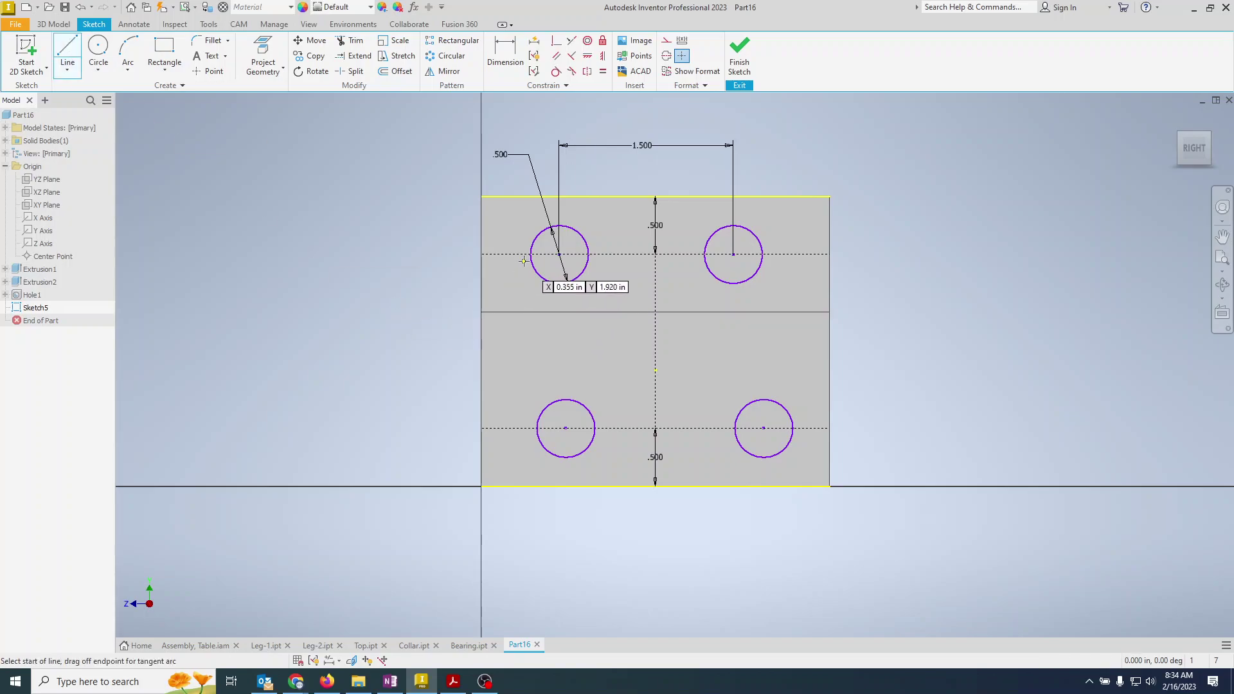
{"action": "left_click", "coordinate": [560, 255]}
{"action": "double_click", "coordinate": [565, 429]}
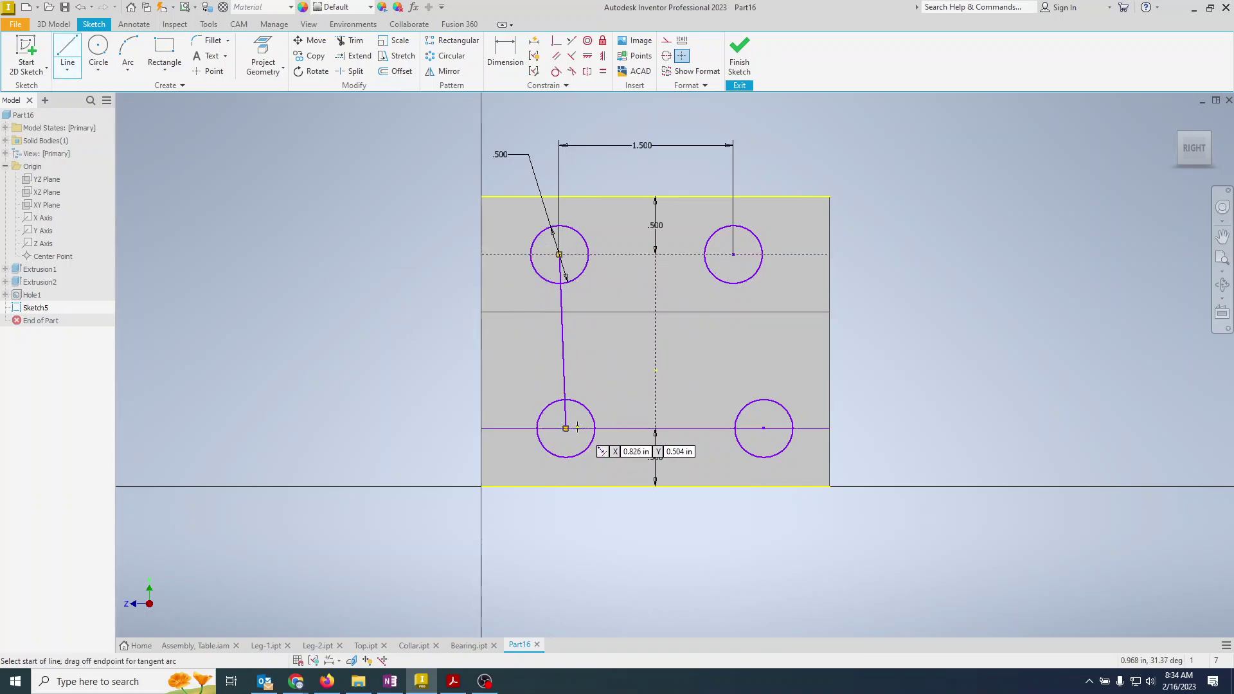
{"action": "left_click", "coordinate": [733, 255]}
{"action": "double_click", "coordinate": [764, 428]}
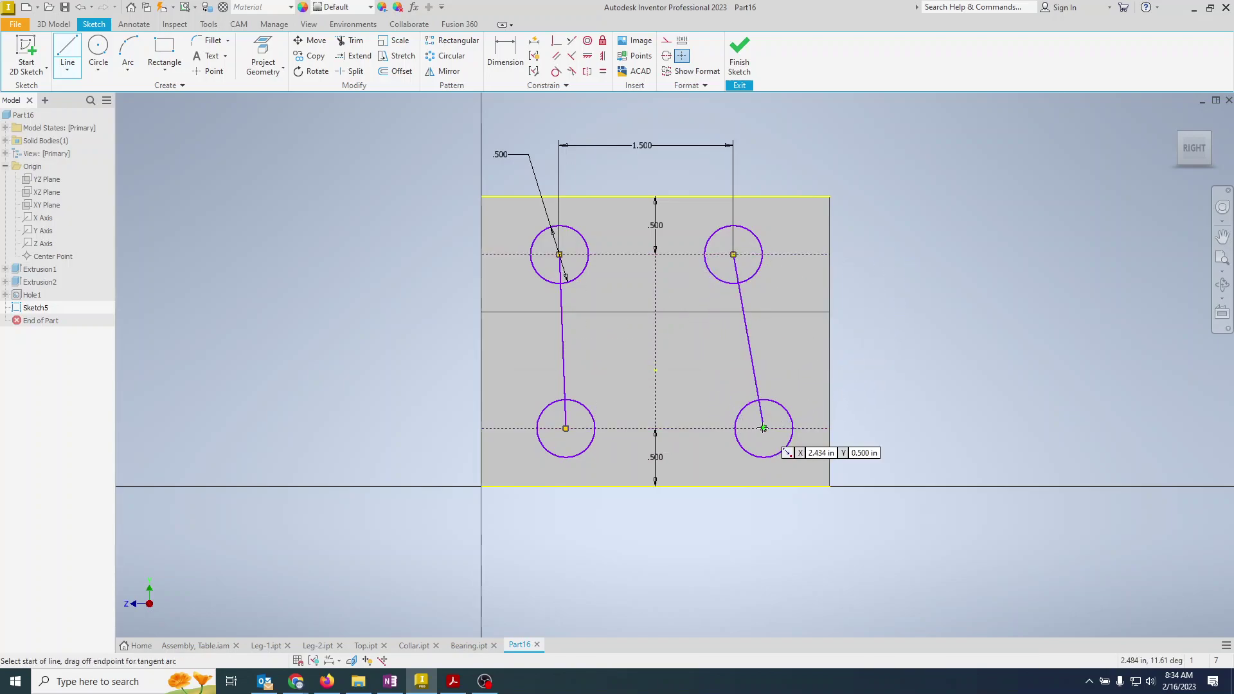
Constrain both lines between the circle centers vertical and convert them to construction geometry
{"action": "left_click", "coordinate": [602, 56]}
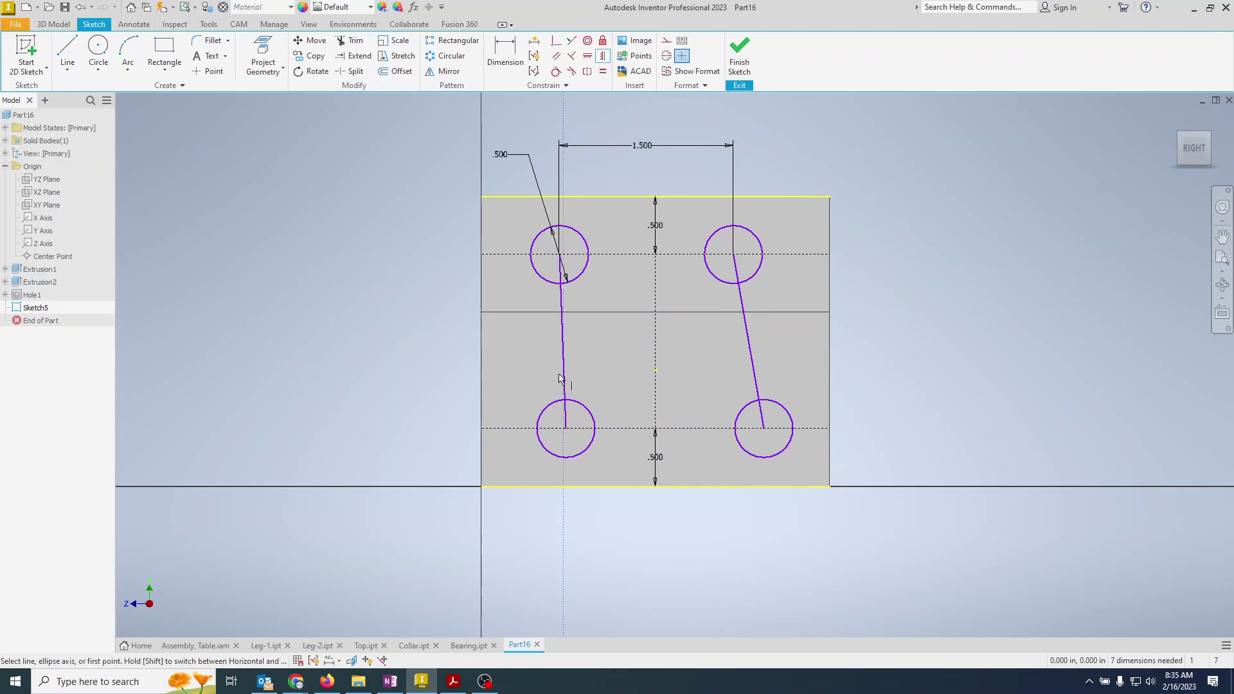
{"action": "left_click", "coordinate": [564, 378]}
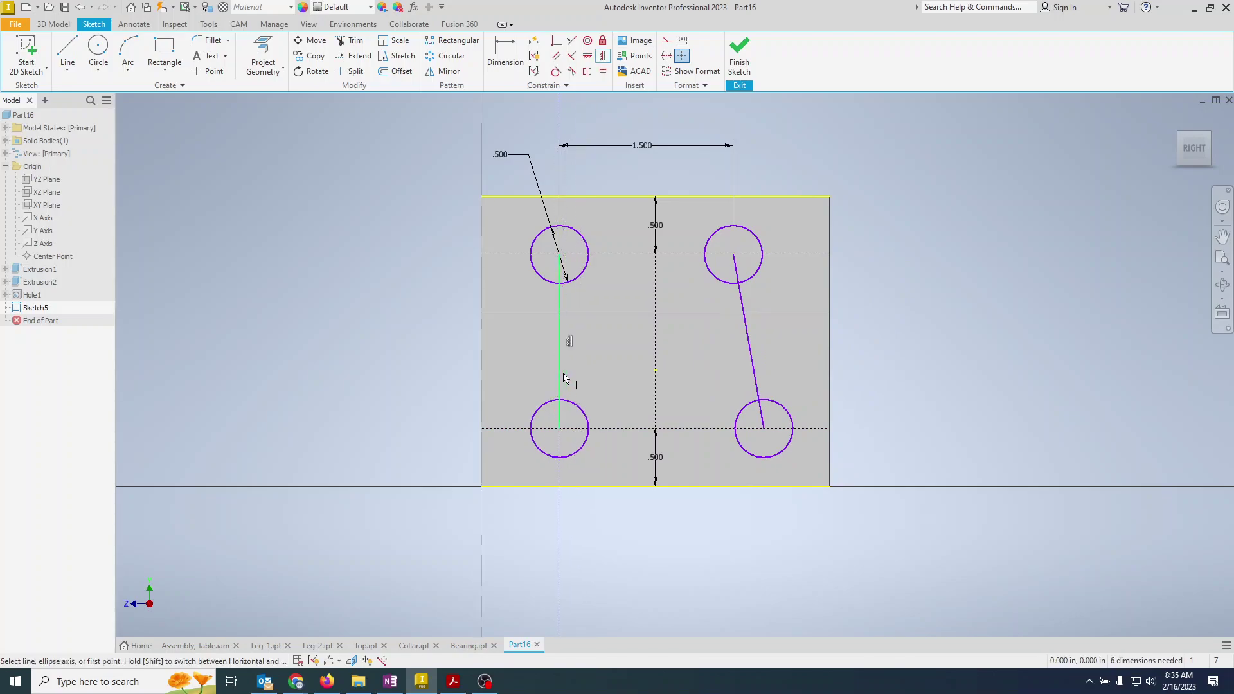
{"action": "left_click", "coordinate": [755, 367]}
{"action": "key", "text": "Escape"}
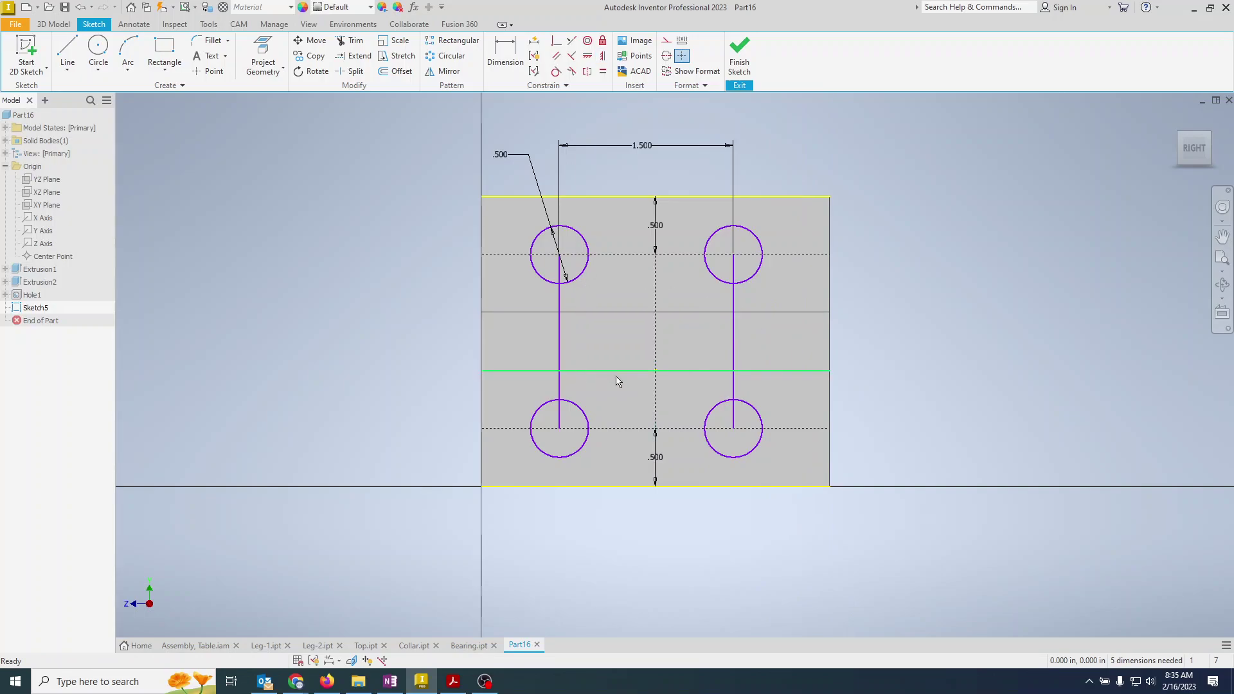
{"action": "left_click", "coordinate": [735, 336]}
{"action": "left_click", "coordinate": [558, 348], "text": "ctrl"}
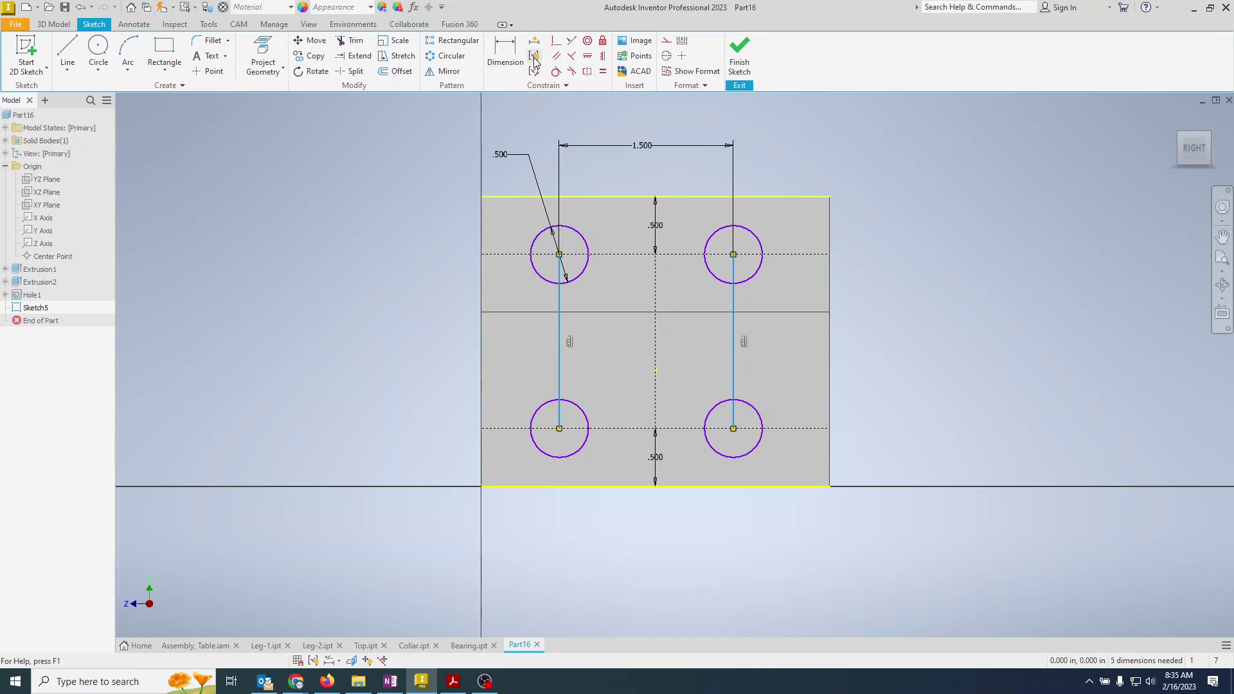
{"action": "left_click", "coordinate": [682, 55]}
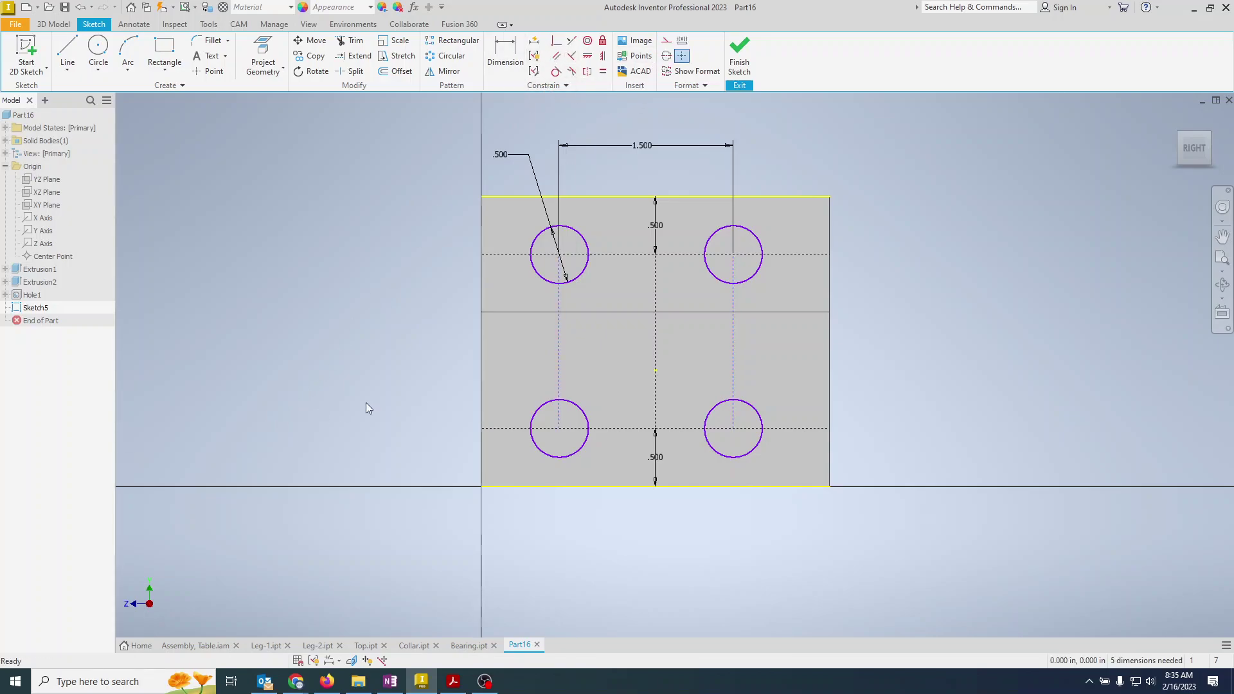
Constrain the two upper circles symmetric about the vertical centerline and finish the sketch
{"action": "left_click_drag", "start_coordinate": [587, 273], "coordinate": [556, 282]}
{"action": "left_click_drag", "start_coordinate": [574, 291], "coordinate": [570, 283]}
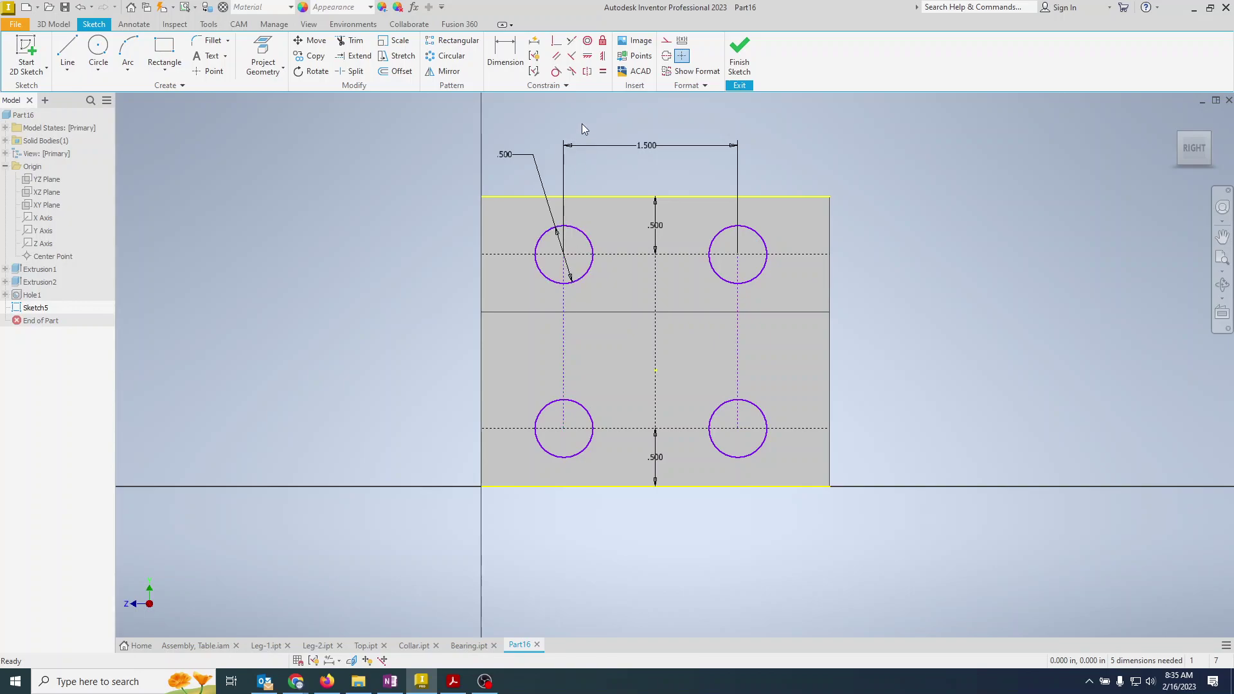
{"action": "left_click", "coordinate": [589, 70]}
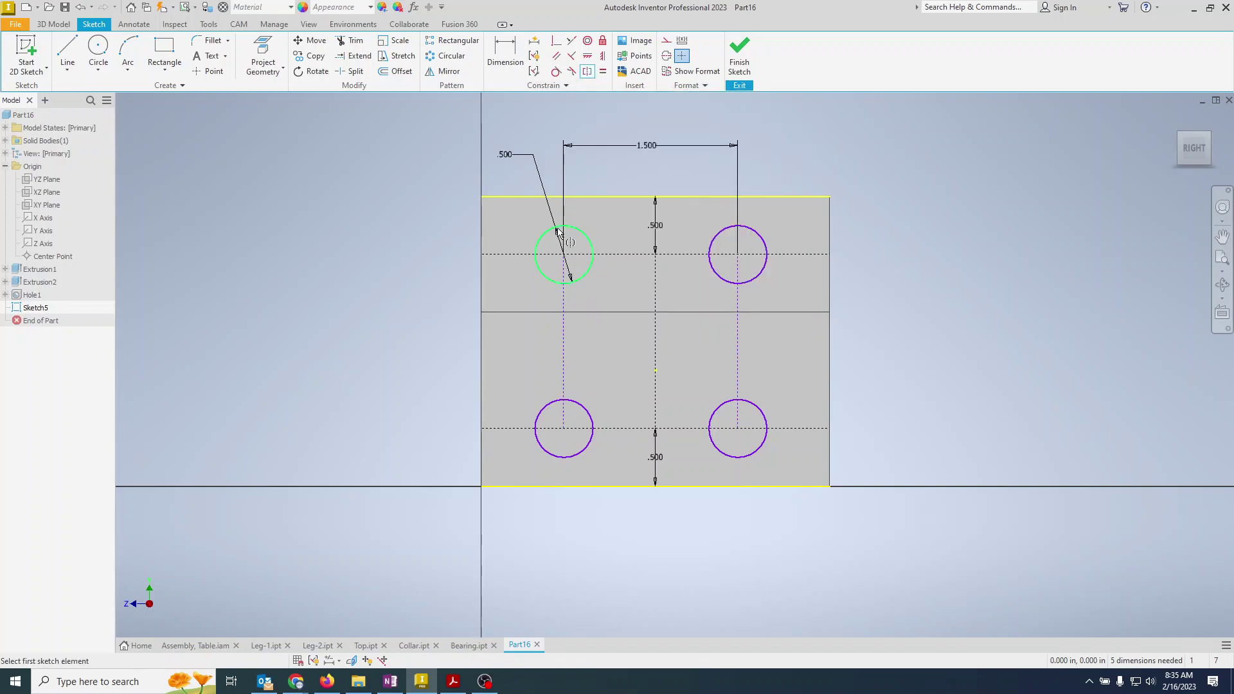
{"action": "left_click", "coordinate": [592, 252]}
{"action": "left_click", "coordinate": [730, 247]}
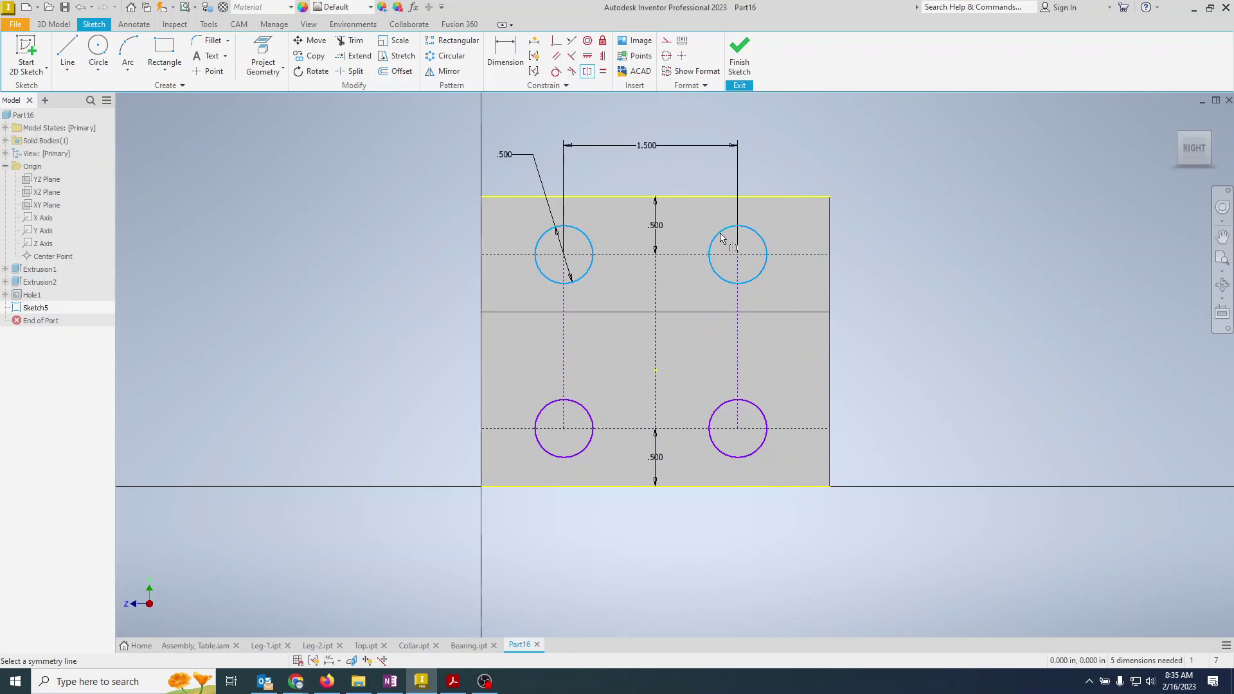
{"action": "left_click", "coordinate": [656, 297]}
{"action": "key", "text": "Escape"}
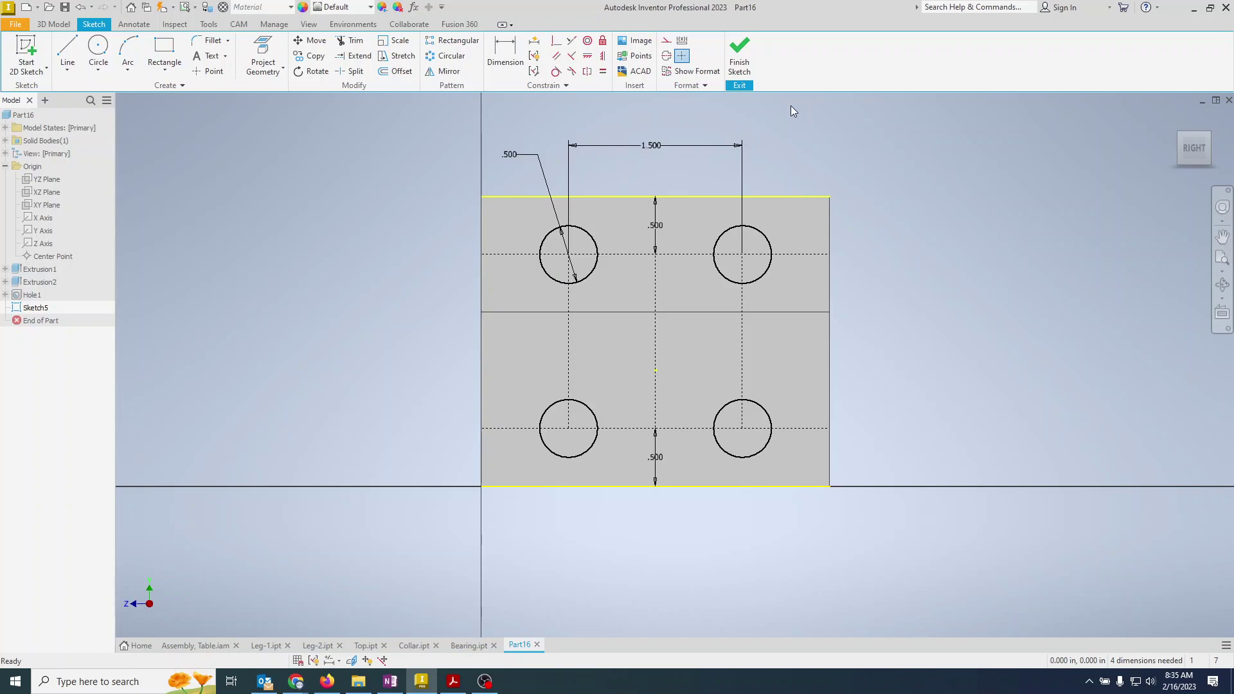
{"action": "left_click", "coordinate": [740, 56]}
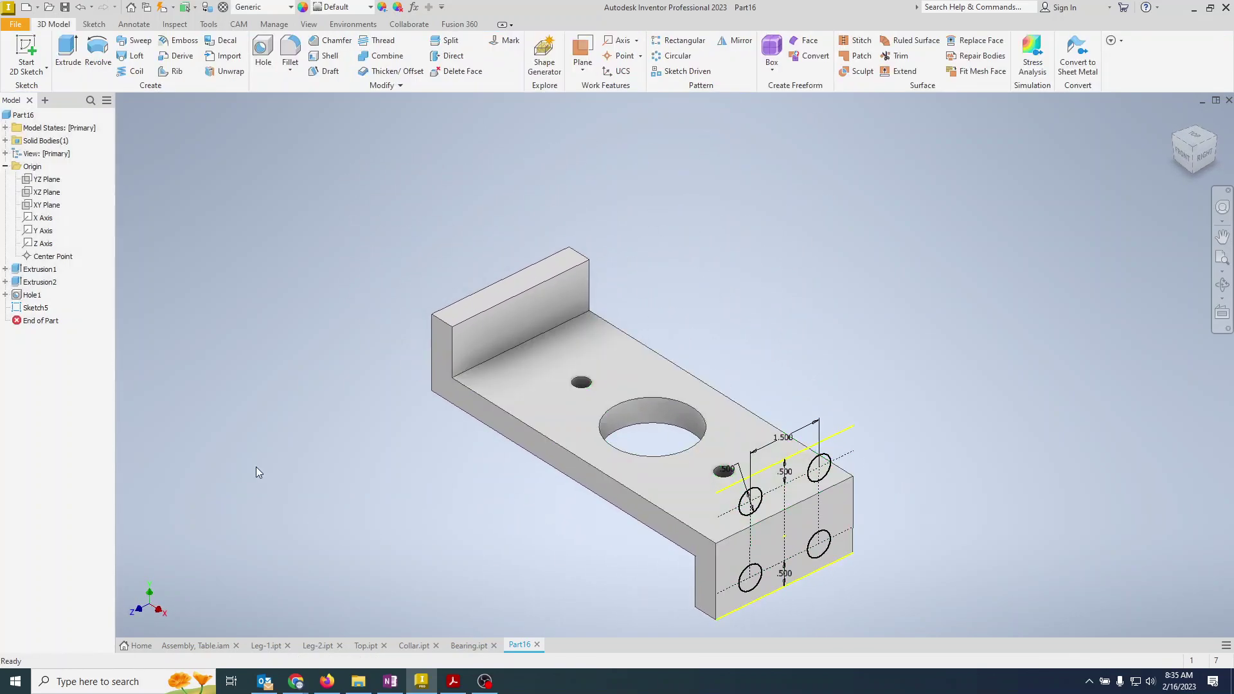
Extrude the four circle profiles as a Through All cut in the flipped direction through both legs
{"action": "left_click", "coordinate": [68, 48]}
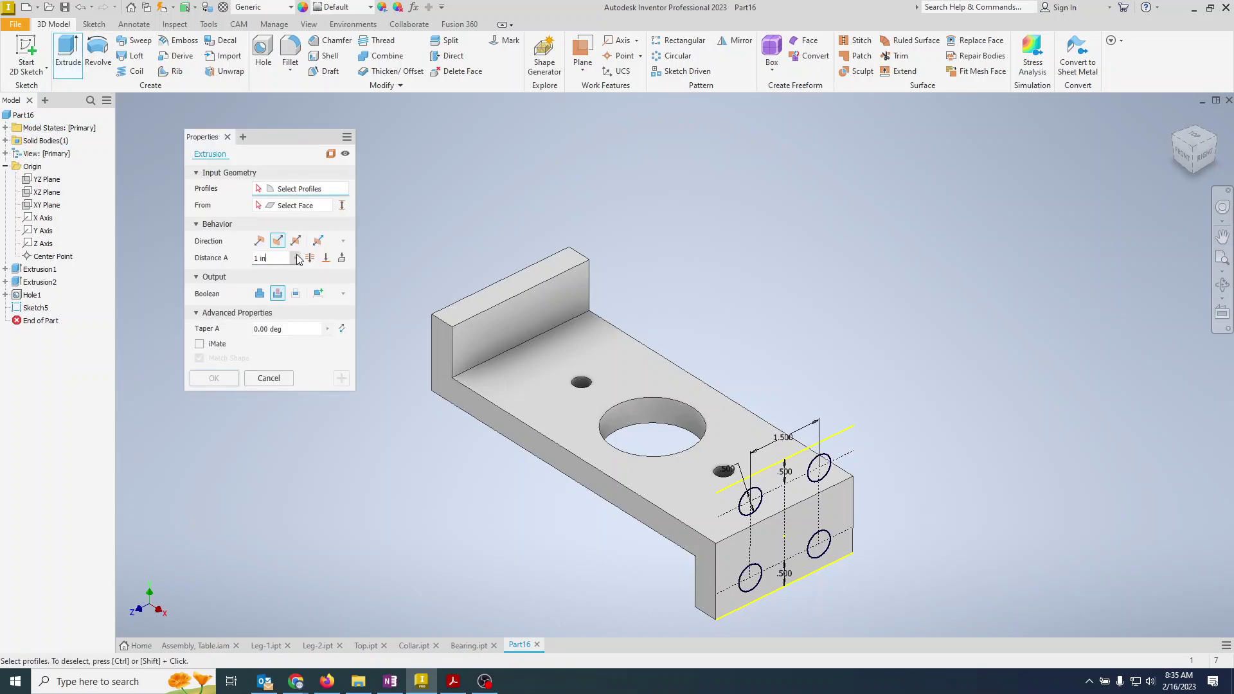
{"action": "left_click", "coordinate": [312, 259]}
{"action": "left_click", "coordinate": [260, 242]}
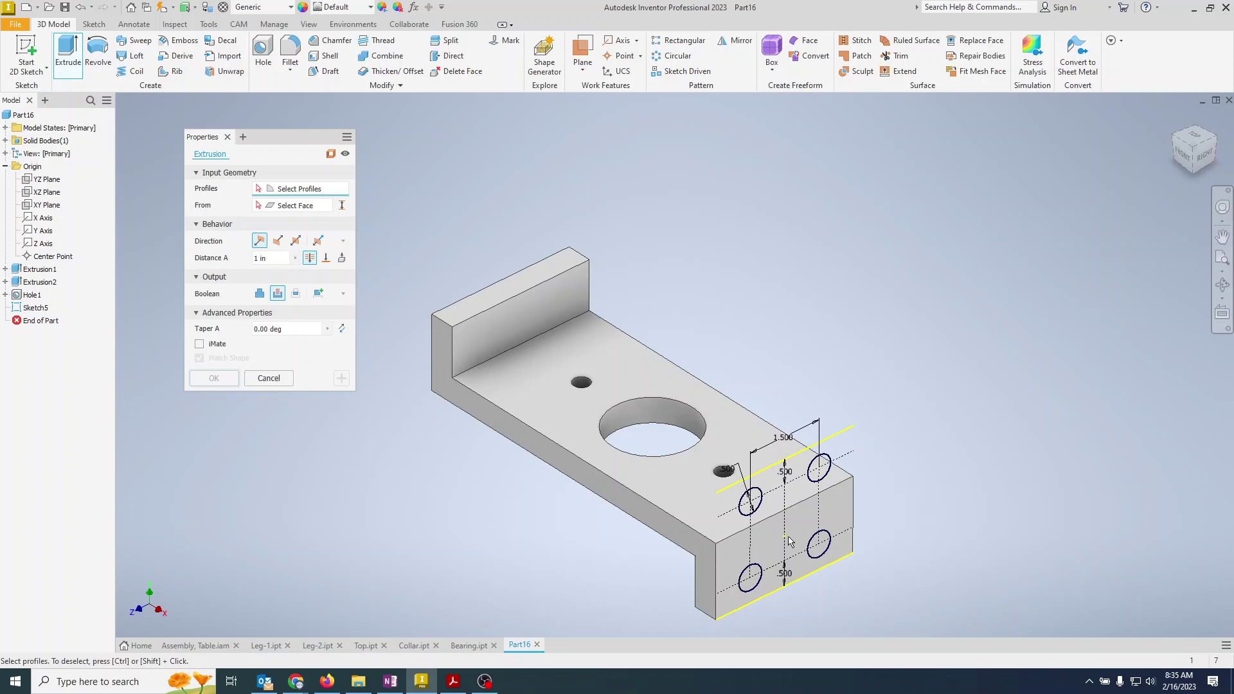
{"action": "scroll", "coordinate": [789, 542], "scroll_direction": "up", "scroll_amount": 3}
{"action": "scroll", "coordinate": [771, 502], "scroll_direction": "down", "scroll_amount": 3}
{"action": "scroll", "coordinate": [726, 399], "scroll_direction": "up", "scroll_amount": 1}
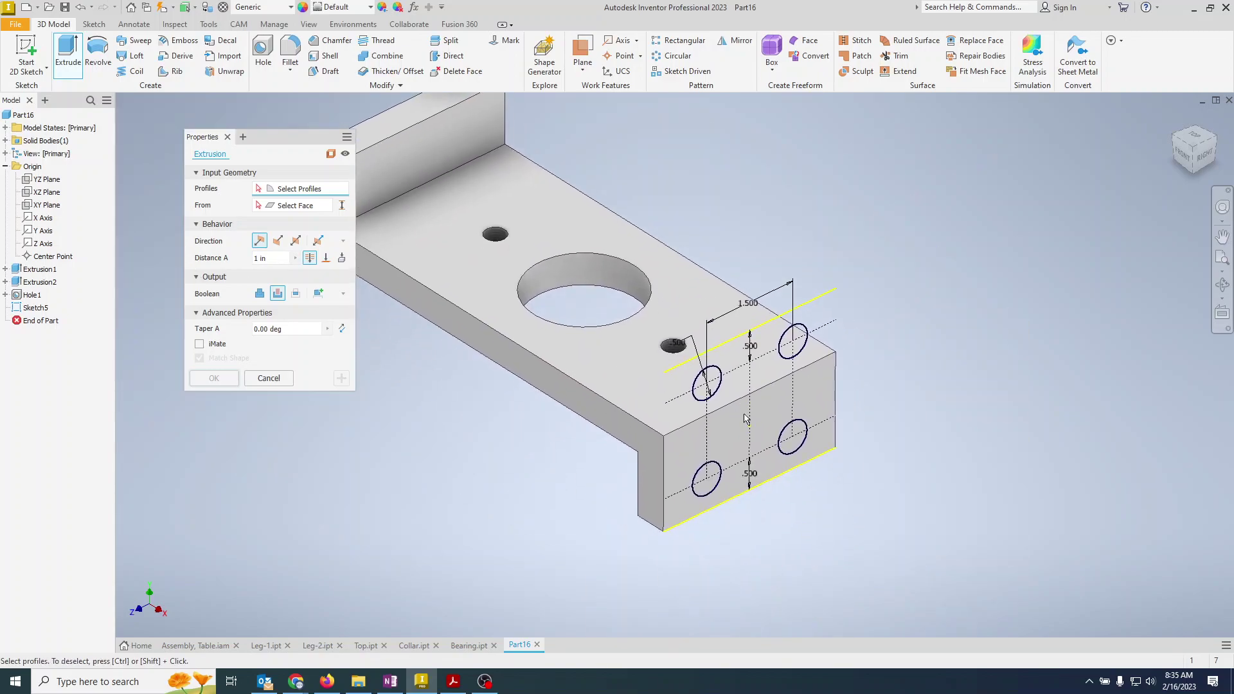
{"action": "left_click", "coordinate": [723, 389]}
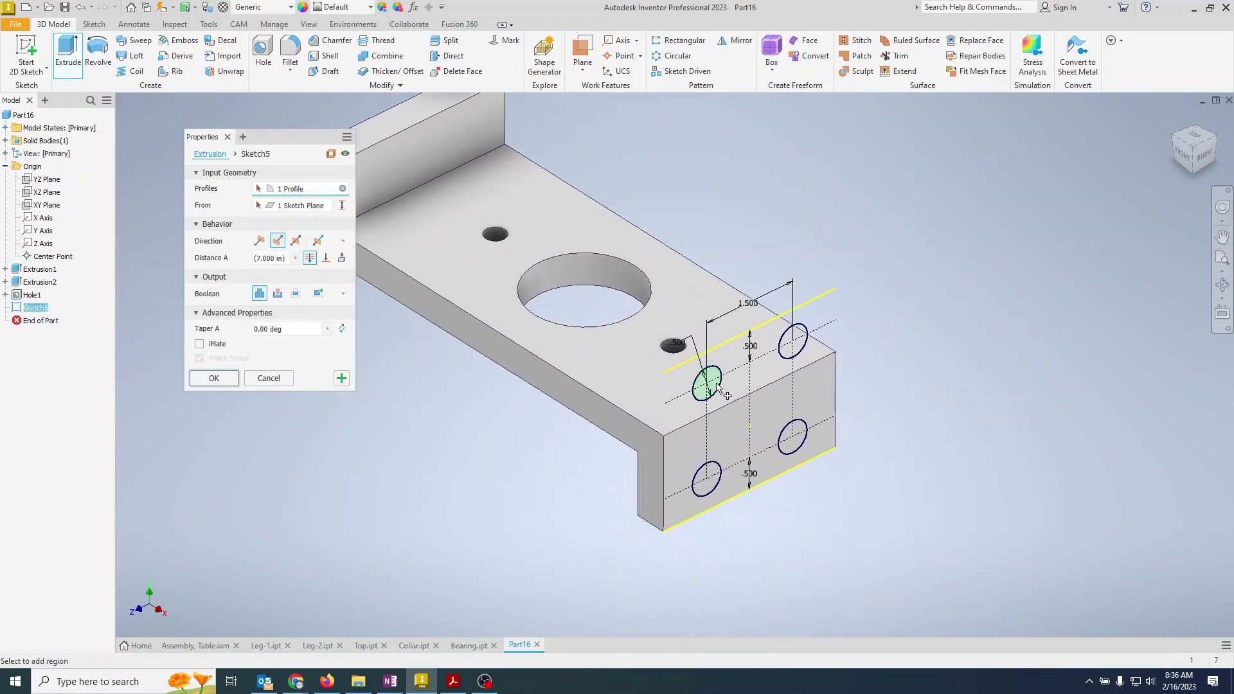
{"action": "left_click", "coordinate": [802, 352]}
{"action": "left_click", "coordinate": [799, 446]}
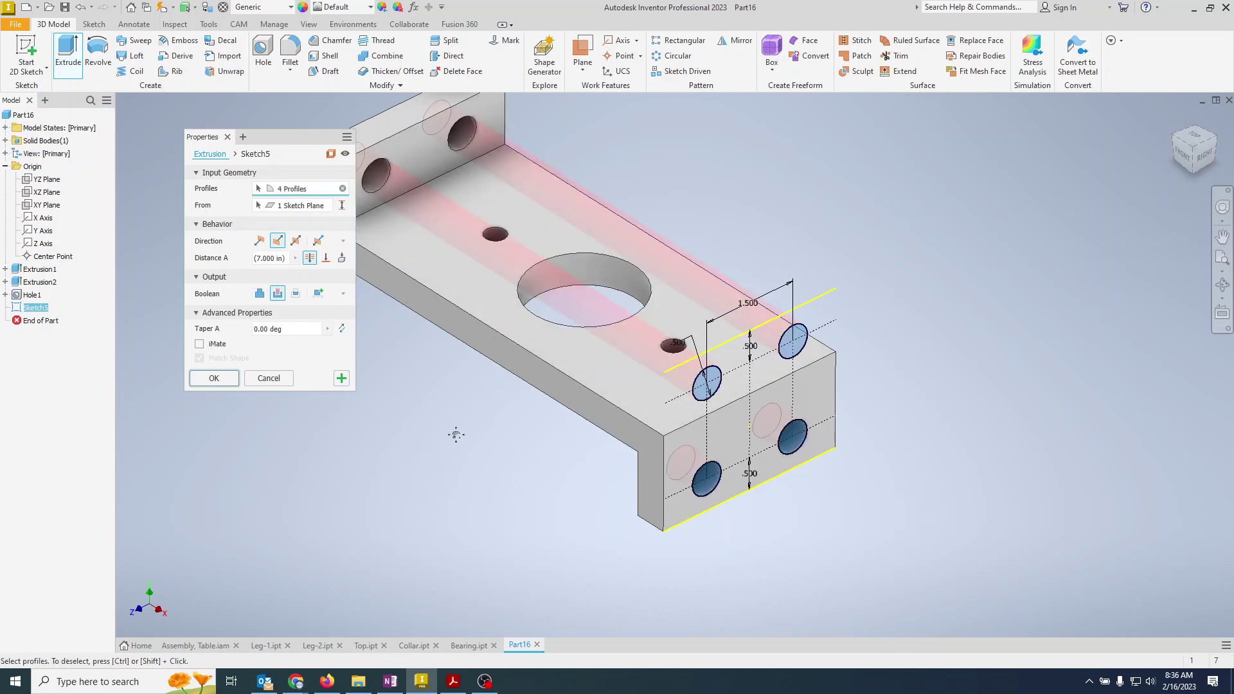
{"action": "middle_click_drag", "start_coordinate": [458, 439], "coordinate": [524, 446]}
{"action": "left_click", "coordinate": [296, 241]}
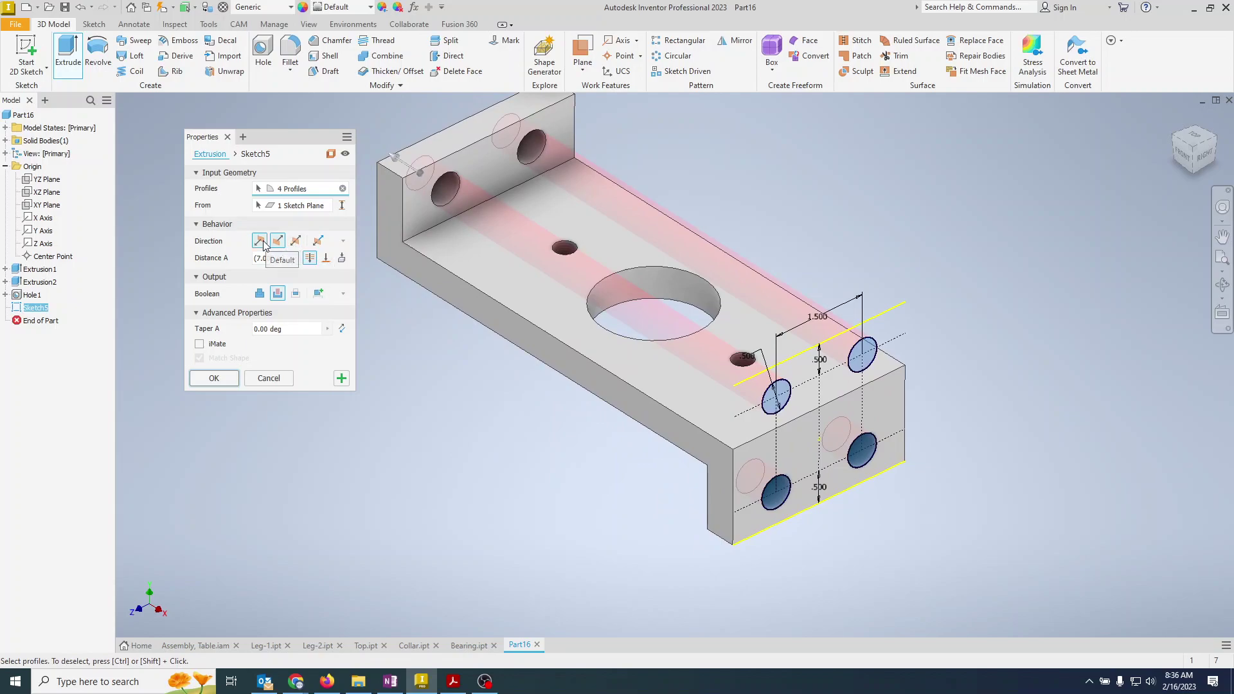
{"action": "left_click", "coordinate": [278, 241]}
{"action": "left_click", "coordinate": [230, 379]}
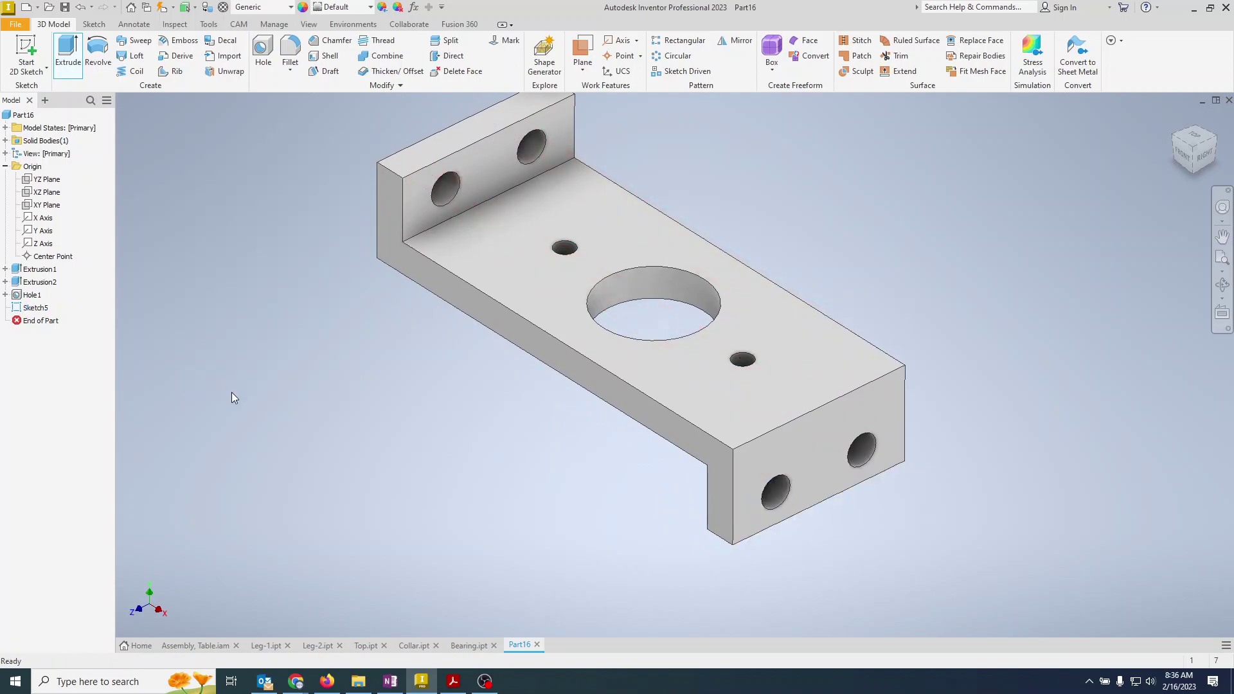
Inspect the cut holes and switch to the base plate PDF in Acrobat to check for remaining features
{"action": "middle_click_drag", "start_coordinate": [395, 417], "coordinate": [438, 411], "text": "shift"}
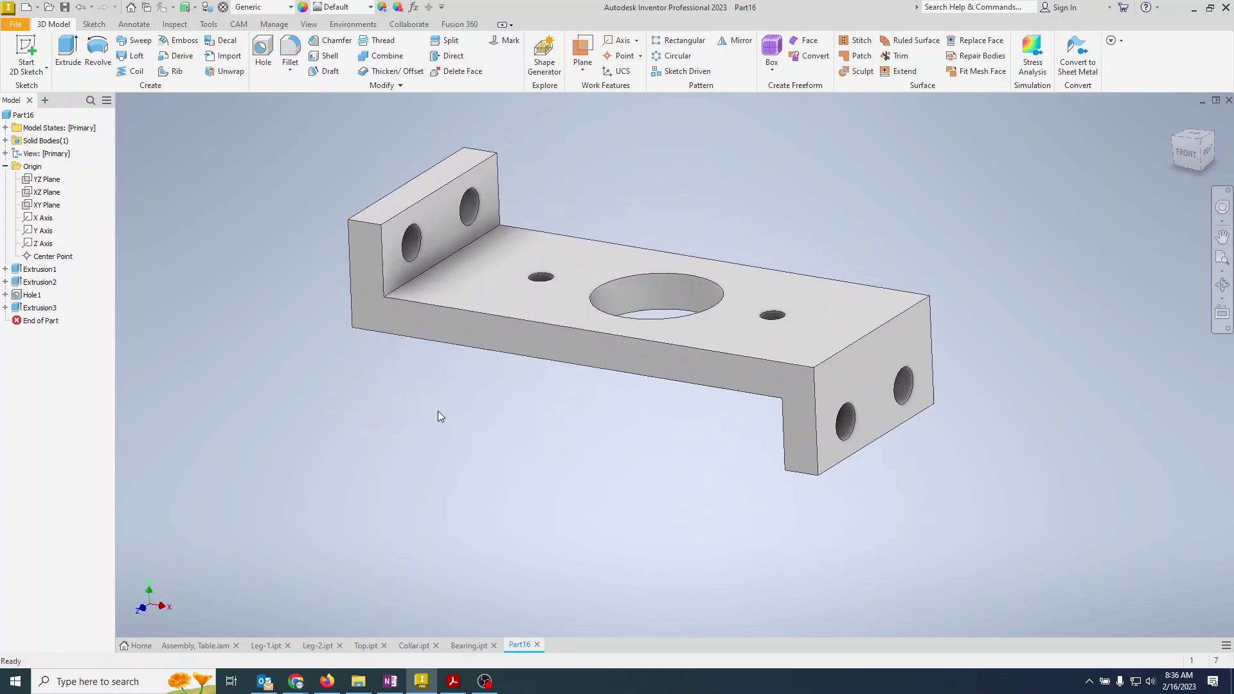
{"action": "key", "text": "alt+Tab"}
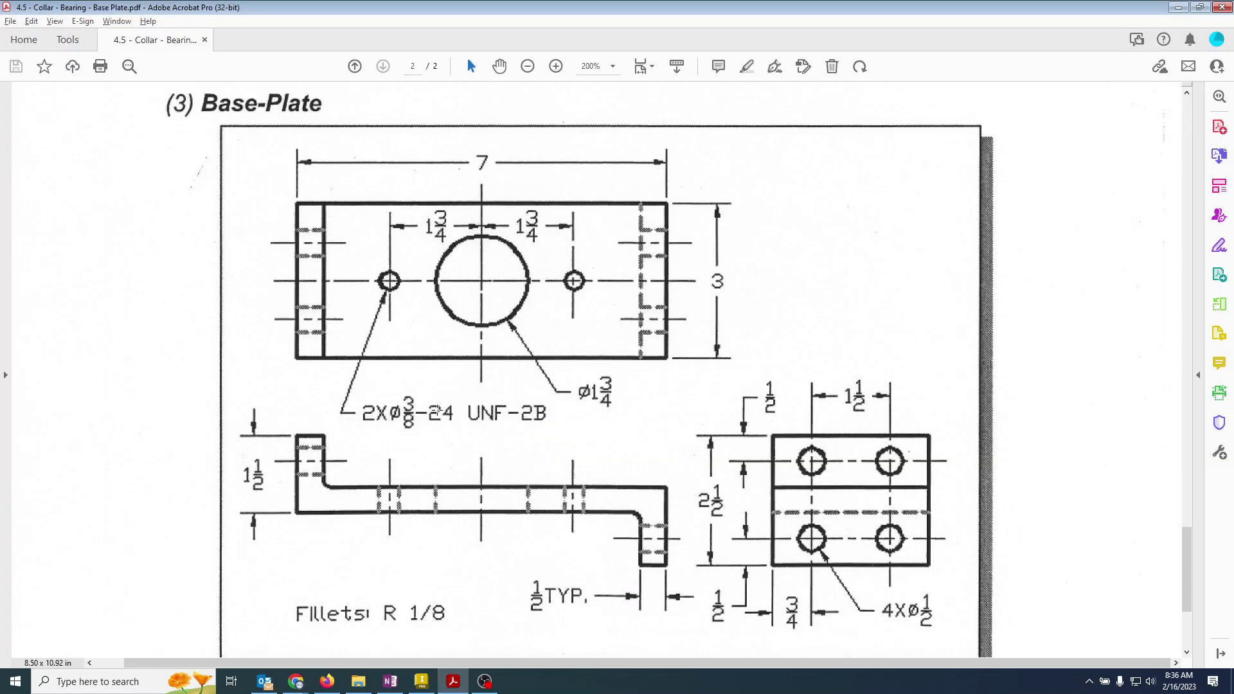